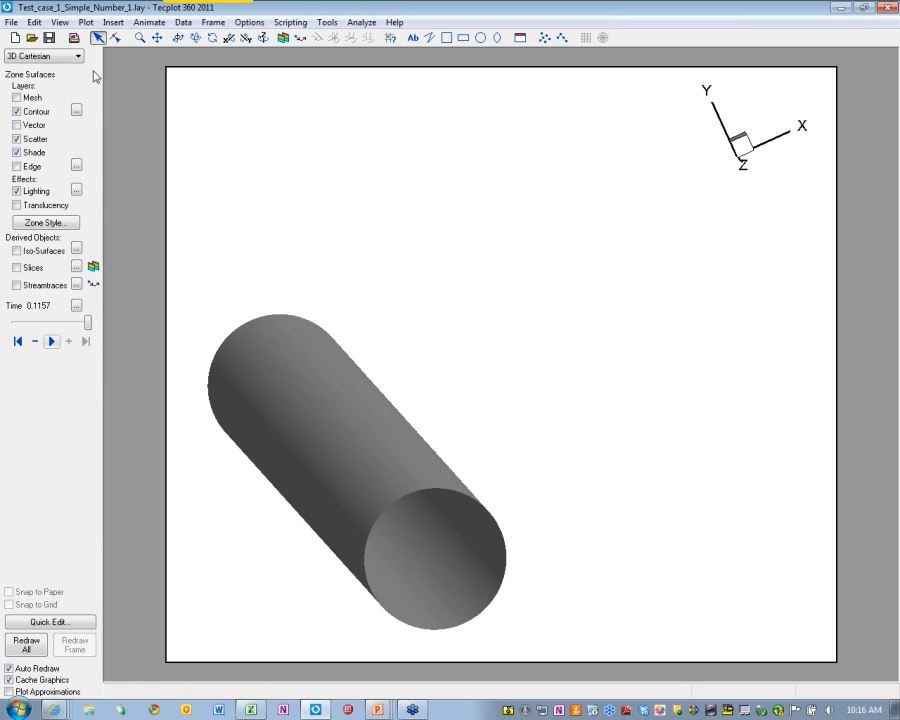
With only the shaded grey cylinder displayed, bring up the File menu
click(14, 23)
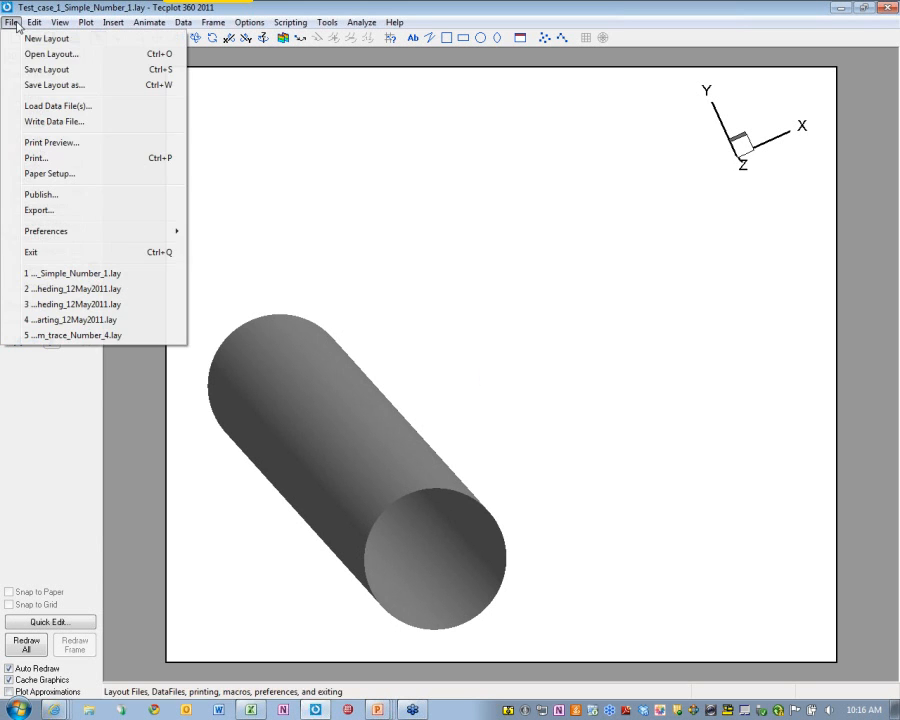
In Load Data File(s), choose PLOT3D Loader as the import format and confirm
click(52, 106)
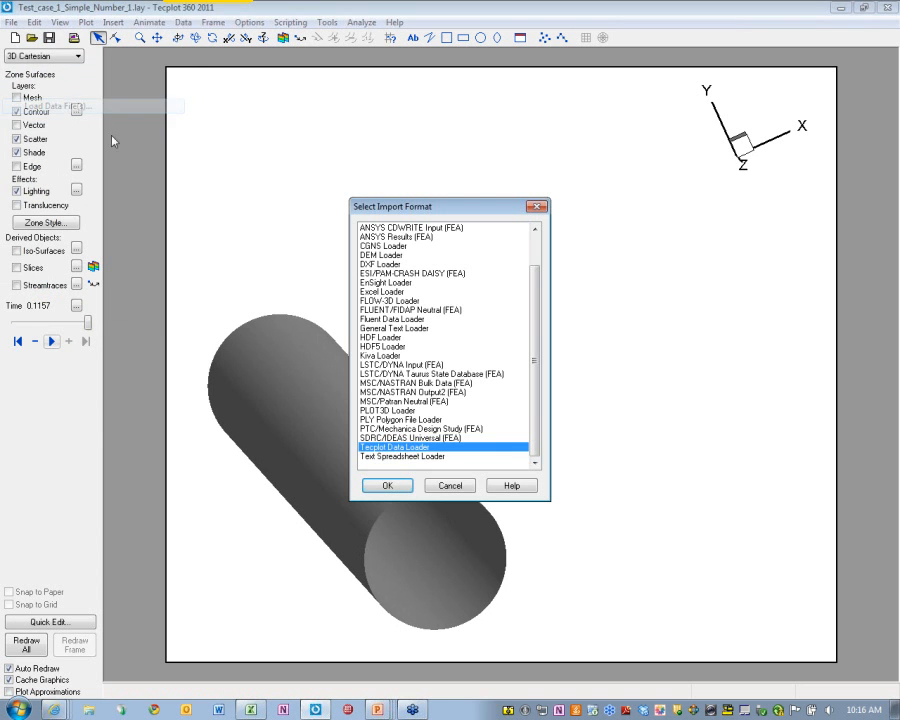
scroll(418, 336, up, 2)
scroll(416, 336, down, 2)
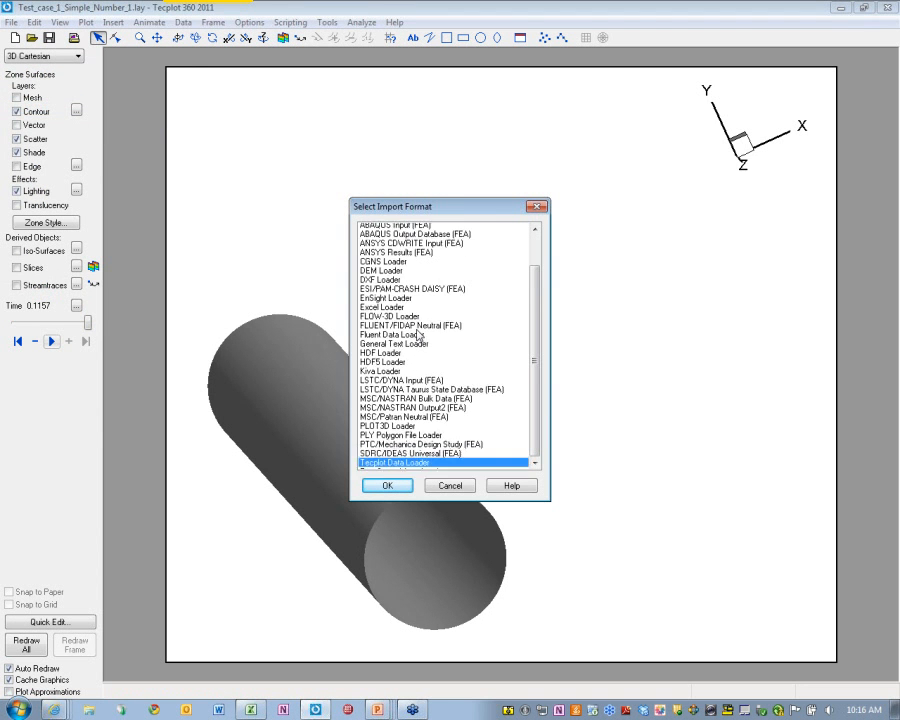
click(390, 410)
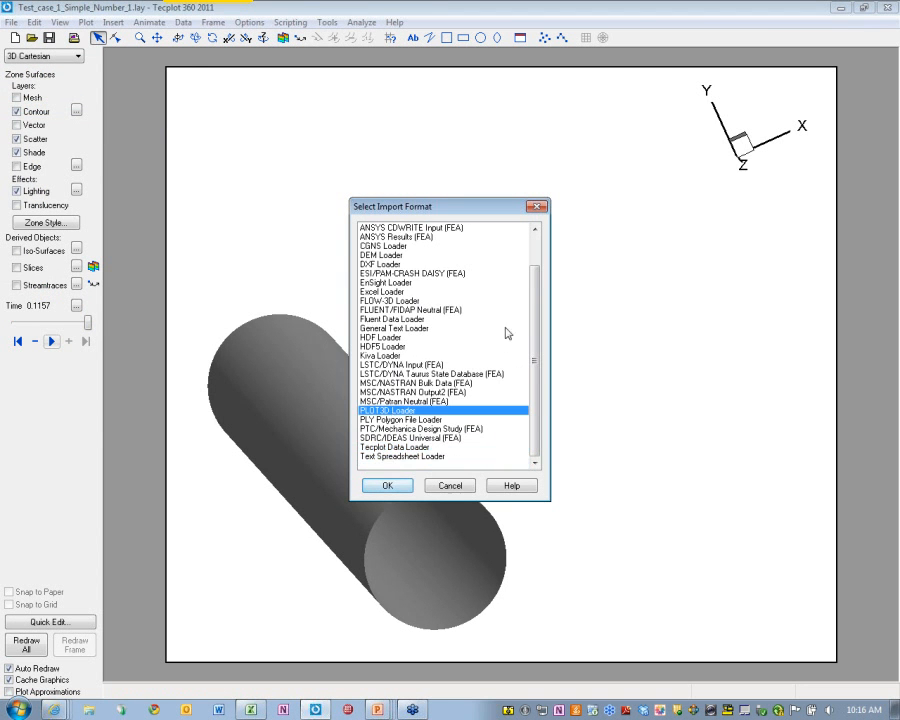
click(387, 485)
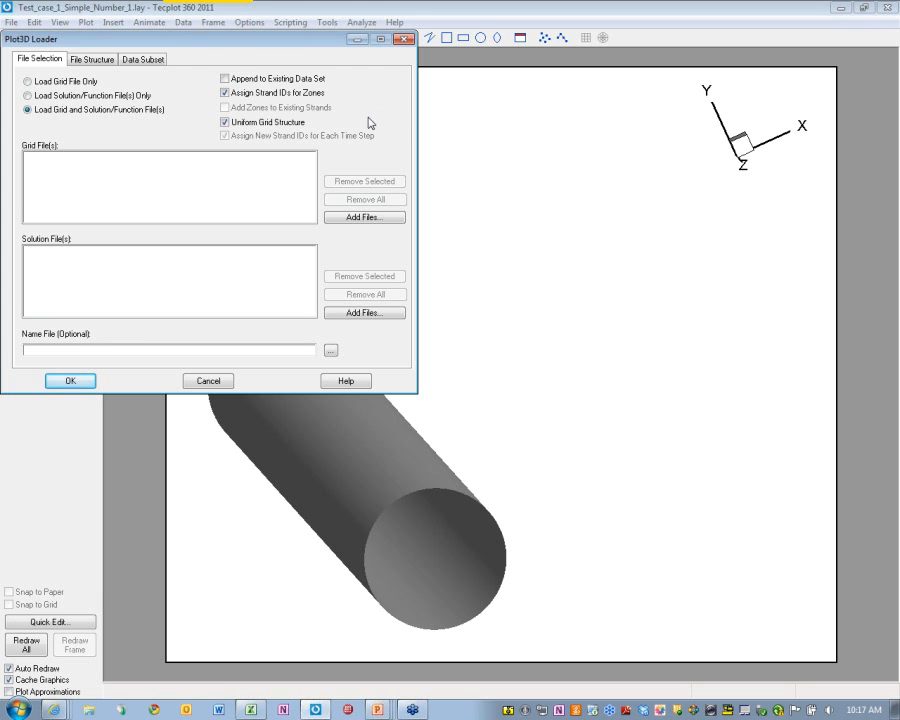
Close the Plot3D Loader without loading, and rotate the cylinder until it stands nearly upright
click(403, 39)
middle_drag(490, 378, 502, 408)
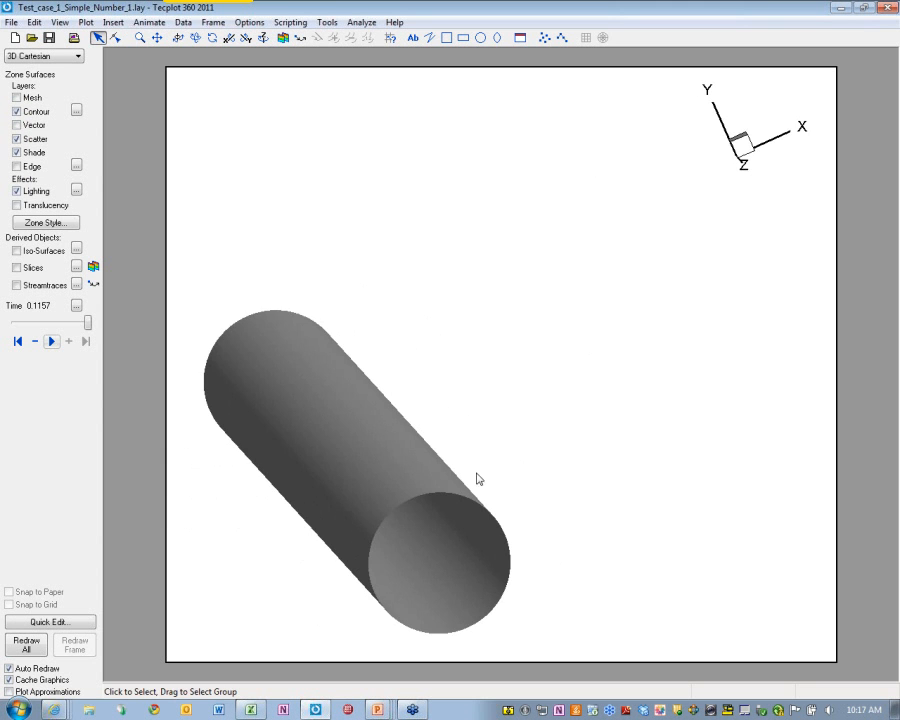
middle_drag(477, 479, 346, 482)
Turn on Slices and move the time slider back to 0.1068
click(16, 267)
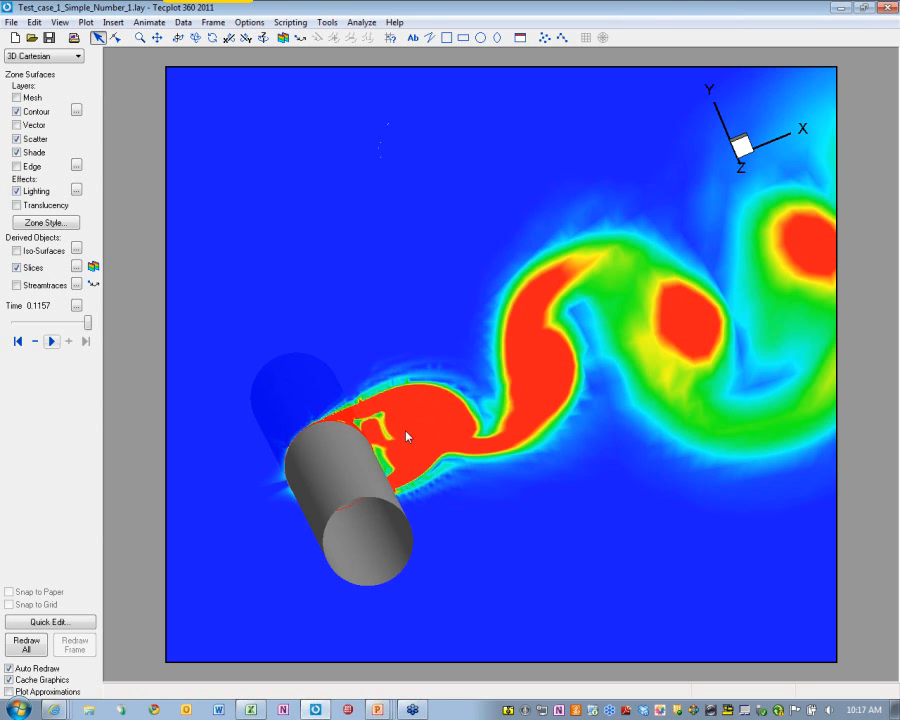
drag(86, 322, 12, 322)
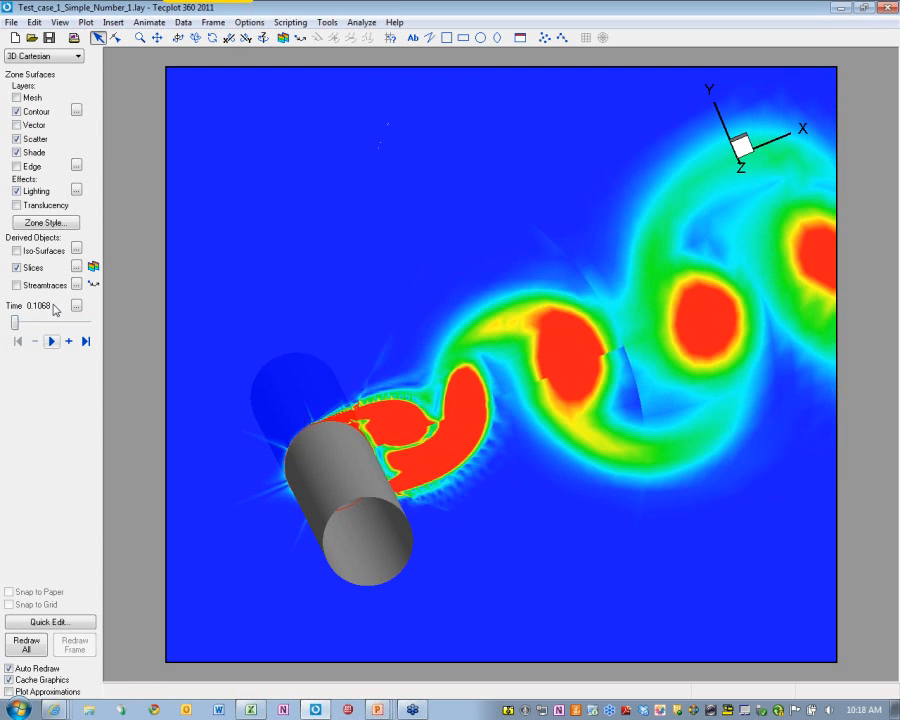
click(93, 267)
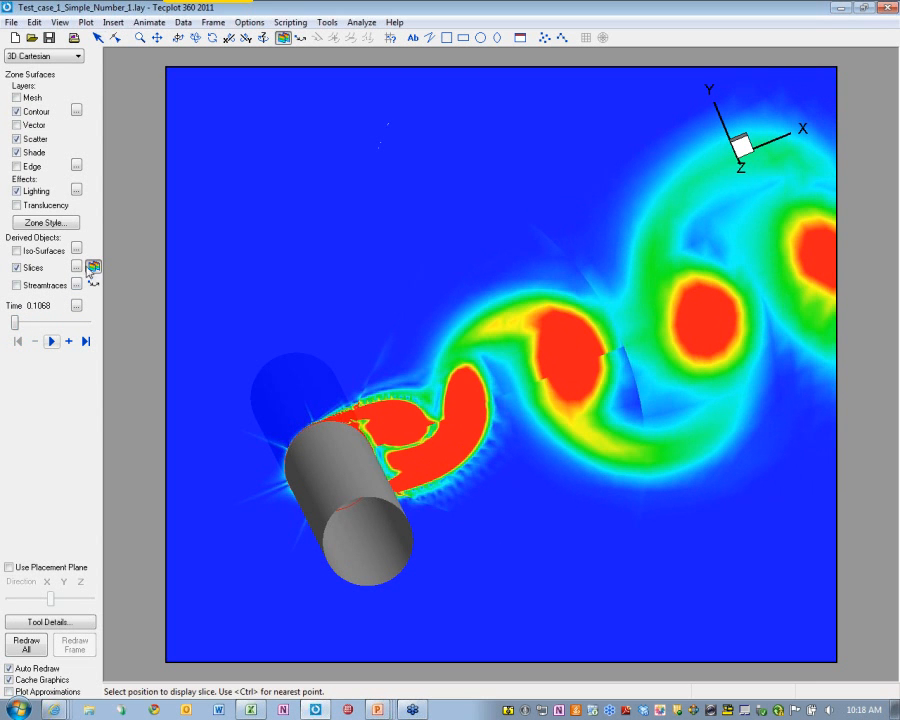
Colour the slice contours by RHO, rotate the cylinder upright, and start playback
click(76, 110)
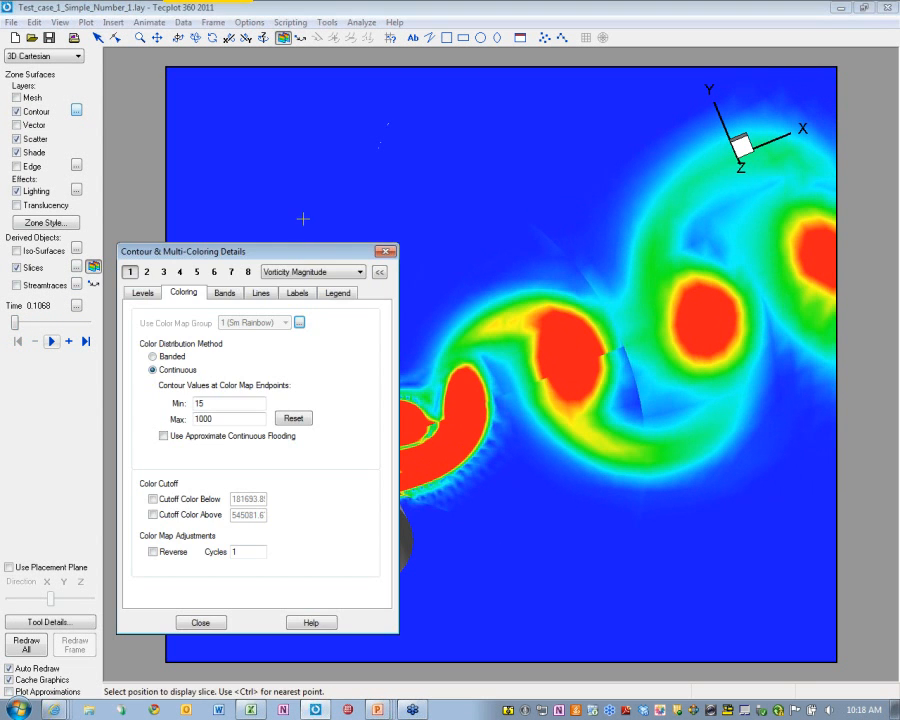
click(296, 273)
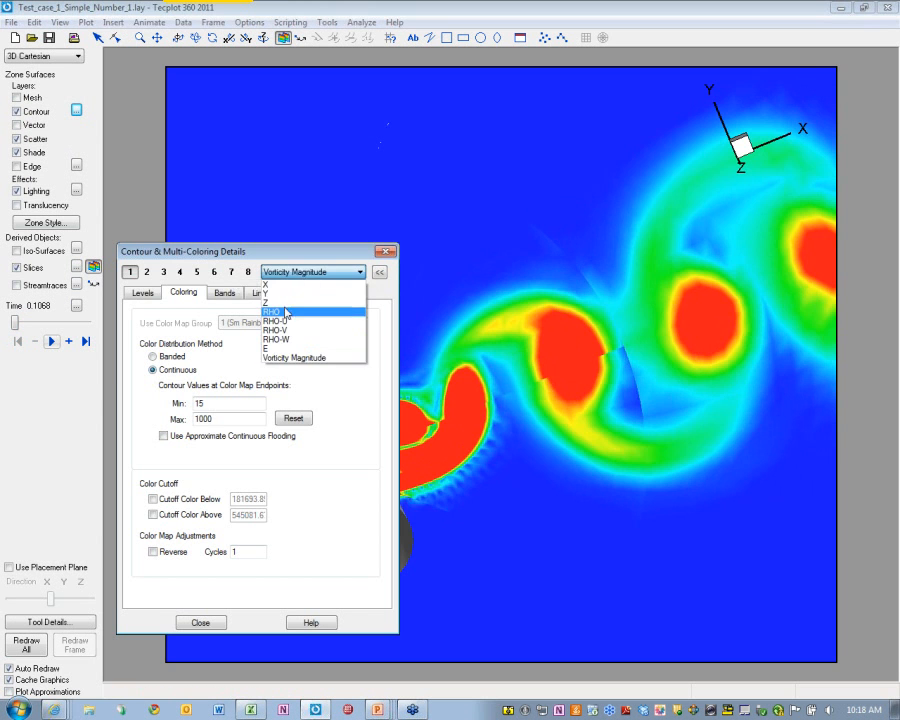
click(300, 311)
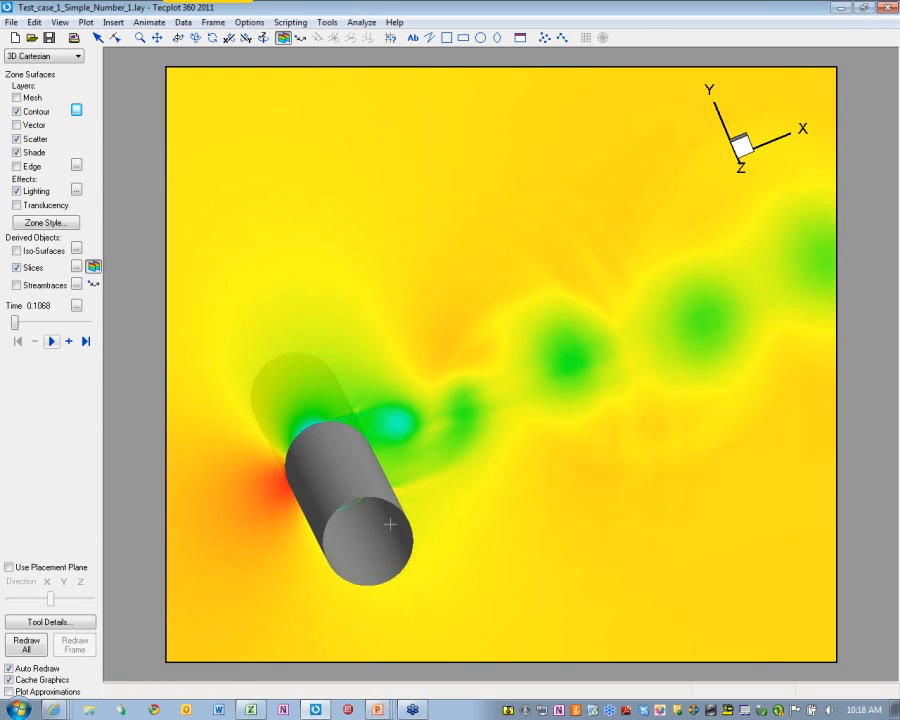
click(198, 622)
middle_drag(431, 421, 375, 465)
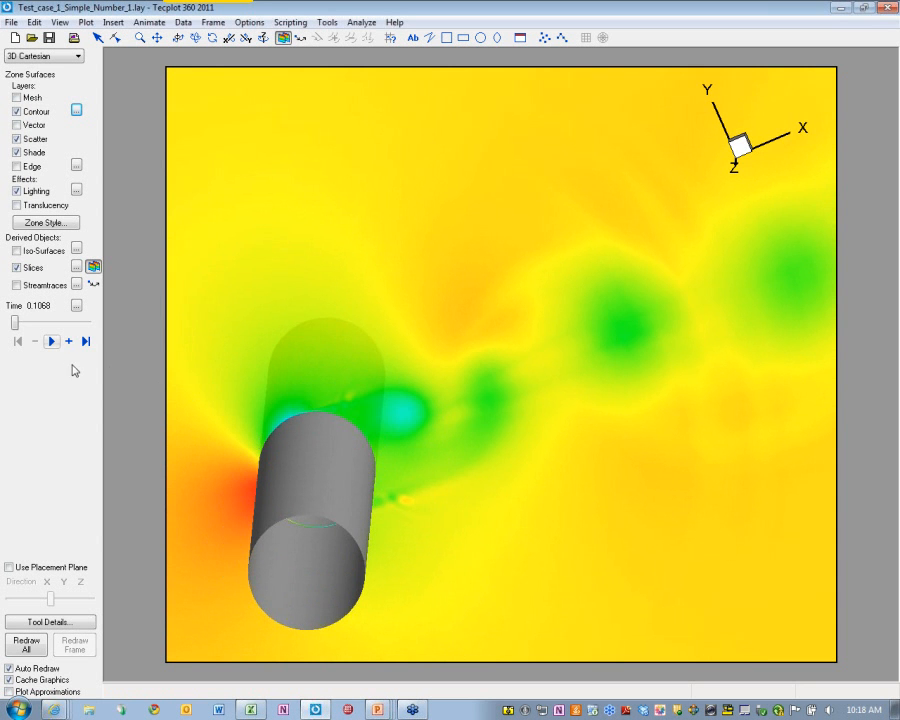
click(51, 342)
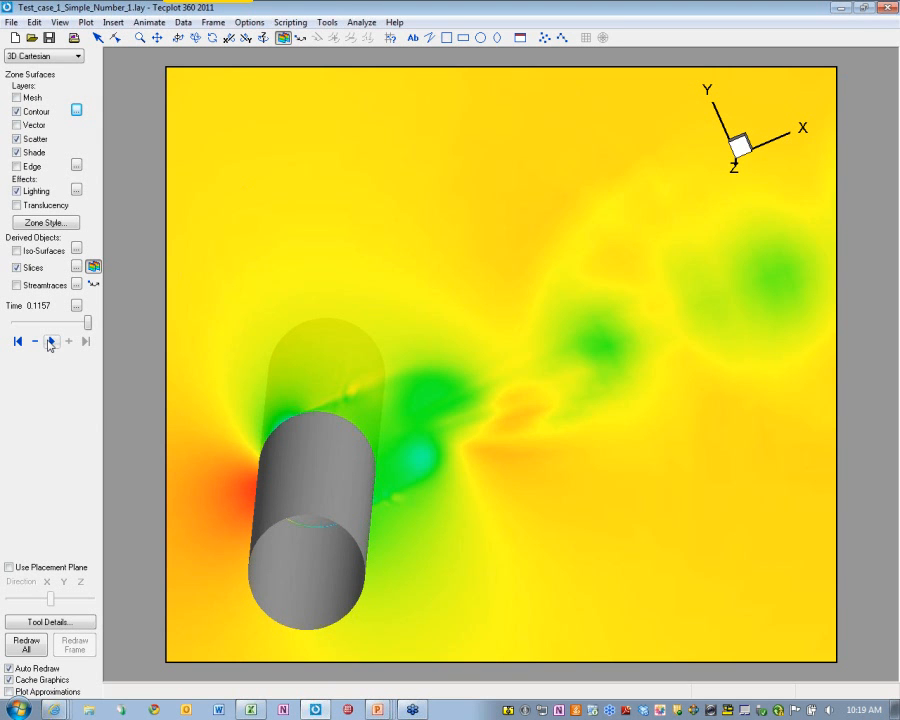
Slightly re-angle the RHO slice view, then return to the Selector tool
click(93, 267)
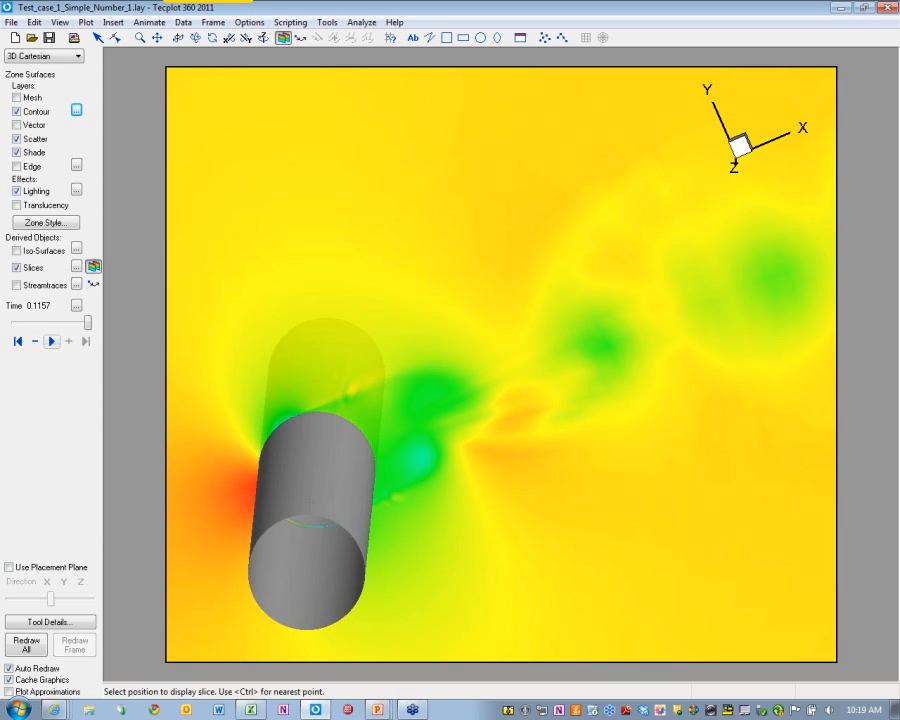
ctrl+right_drag(314, 500, 334, 484)
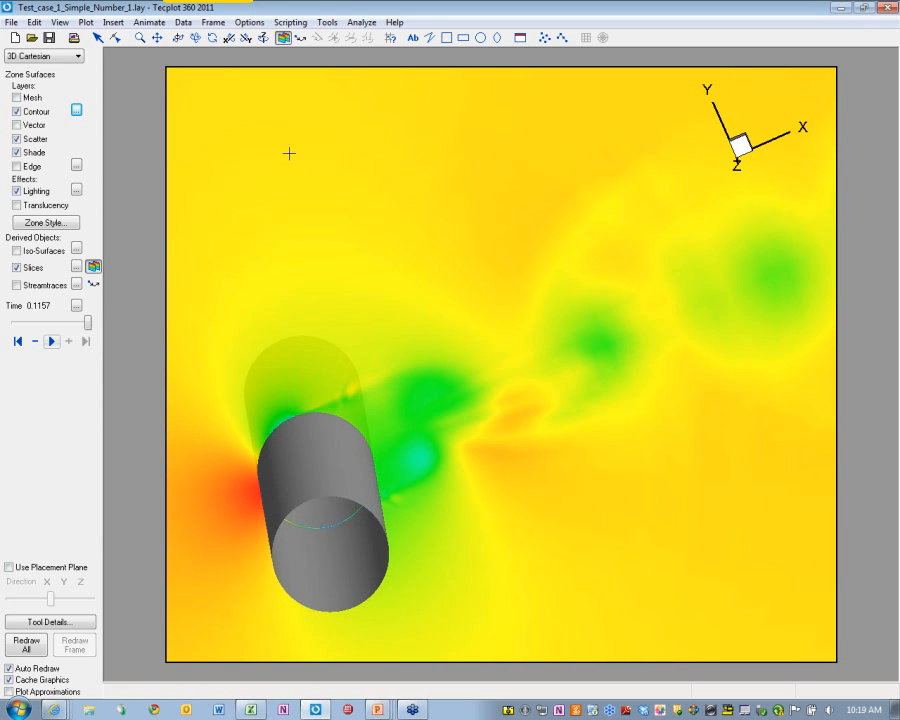
key(Escape)
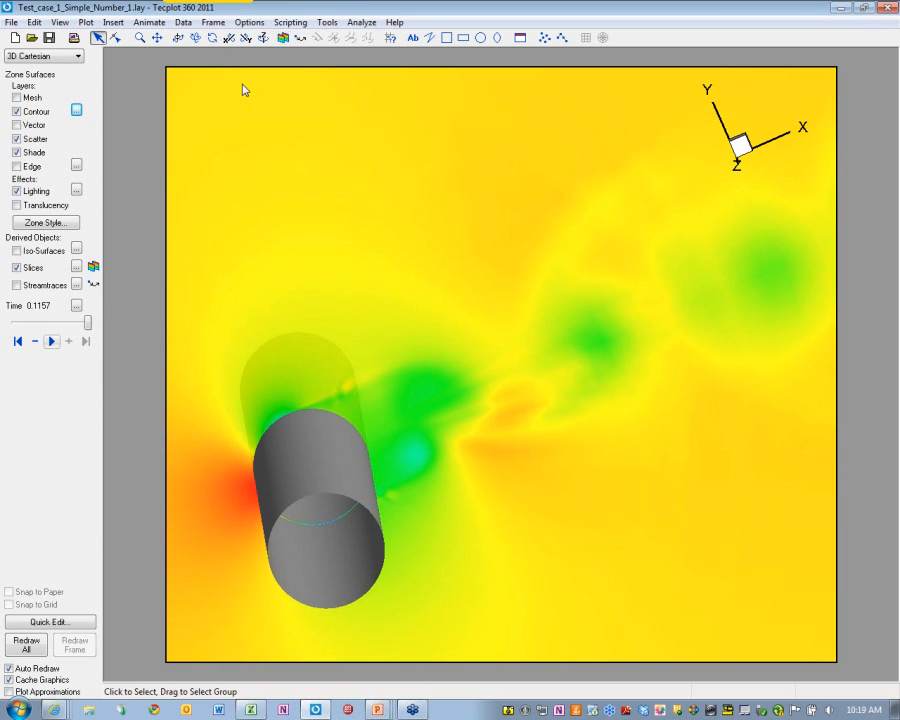
Place a text label at the plot's top-left beginning with 'time ='
click(184, 23)
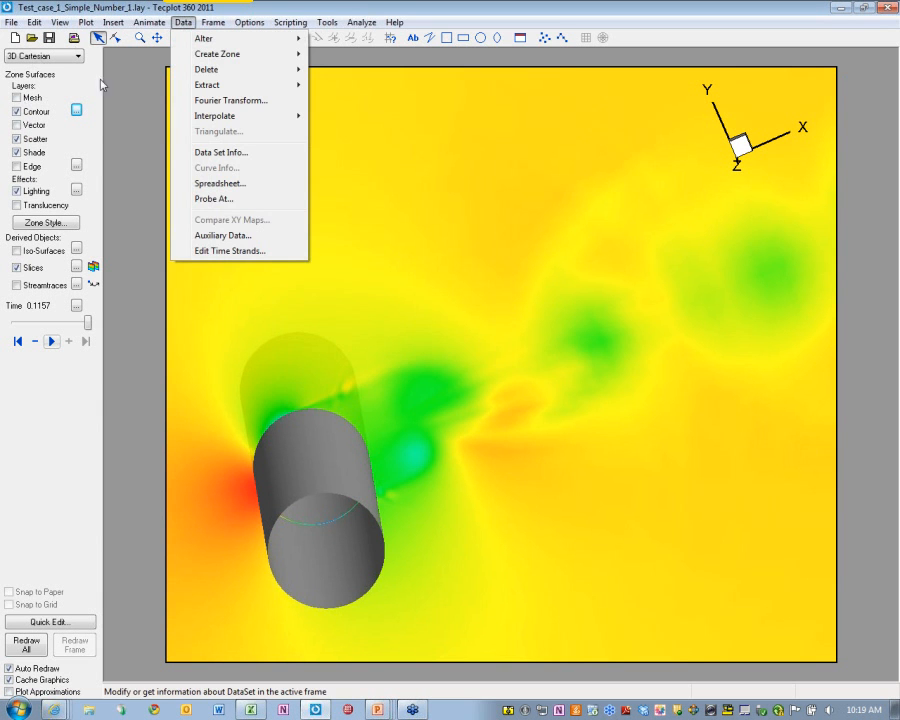
click(279, 120)
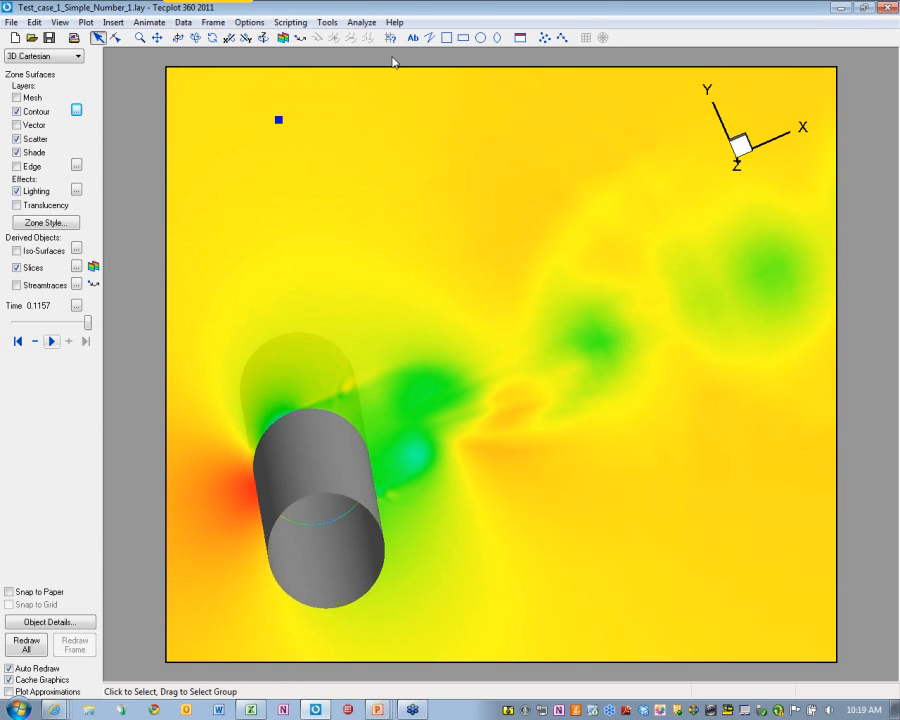
click(413, 38)
click(205, 109)
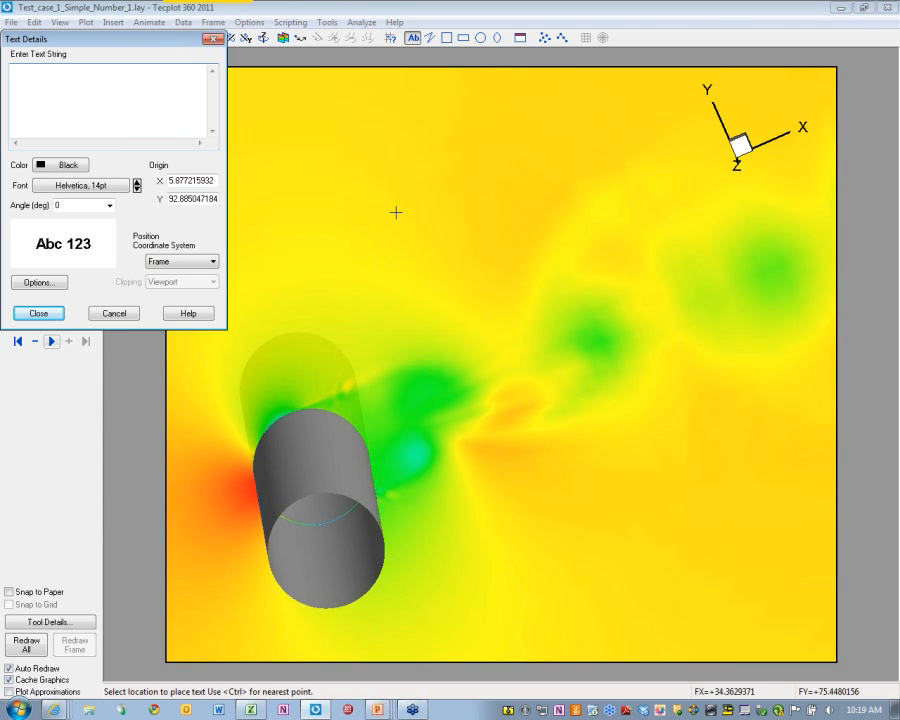
text(time)
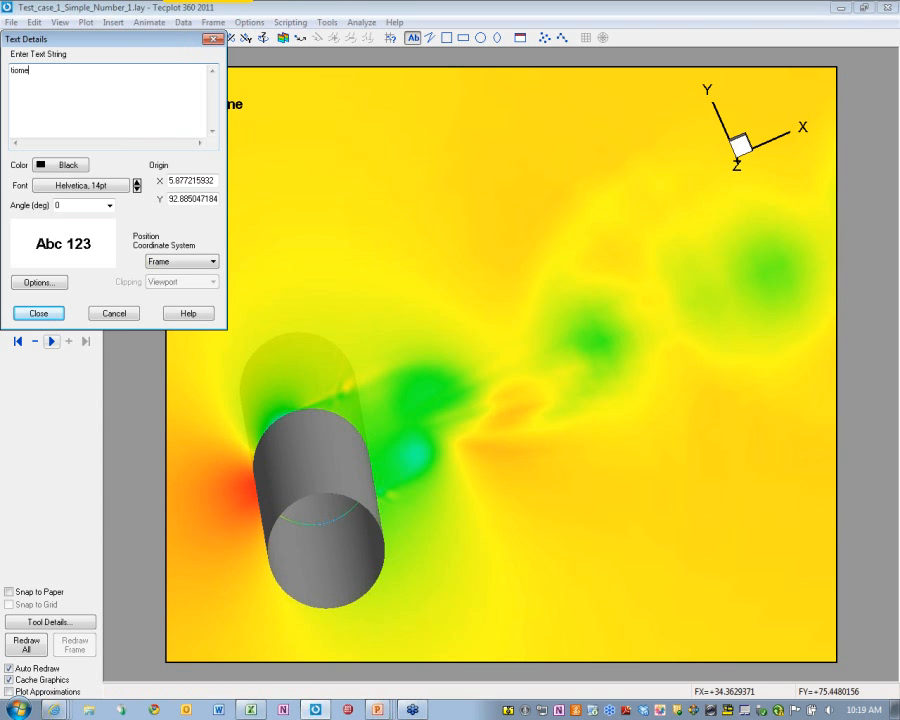
key(BackSpace)
text(e)
key(BackSpace)
key(BackSpace)
key(BackSpace)
text(me = &)
Complete the label as time = &(solutiontime%f) and play the animation
text((solutiontime)
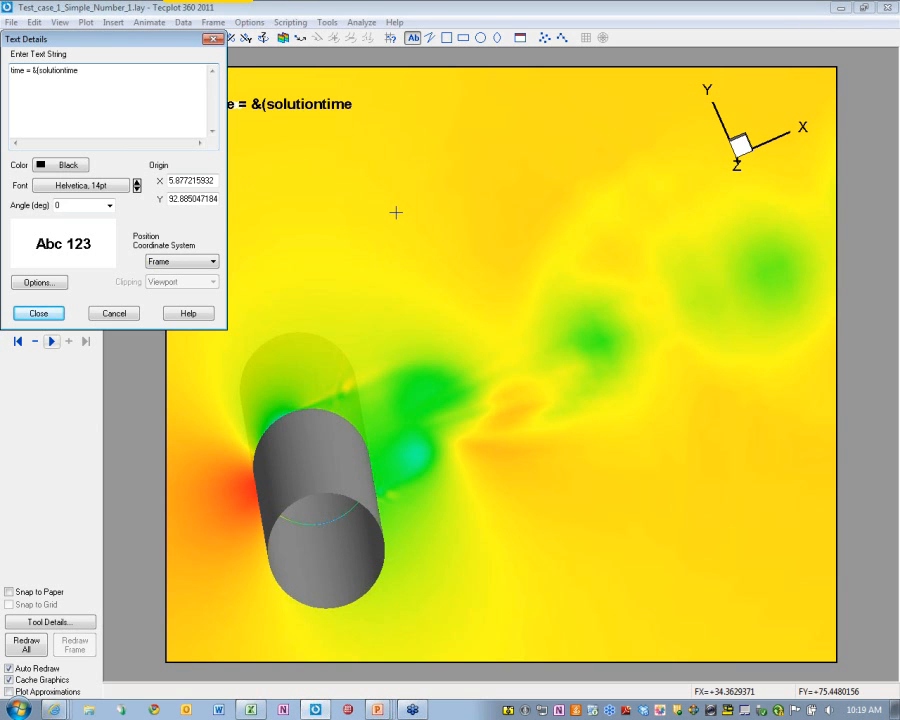
text())
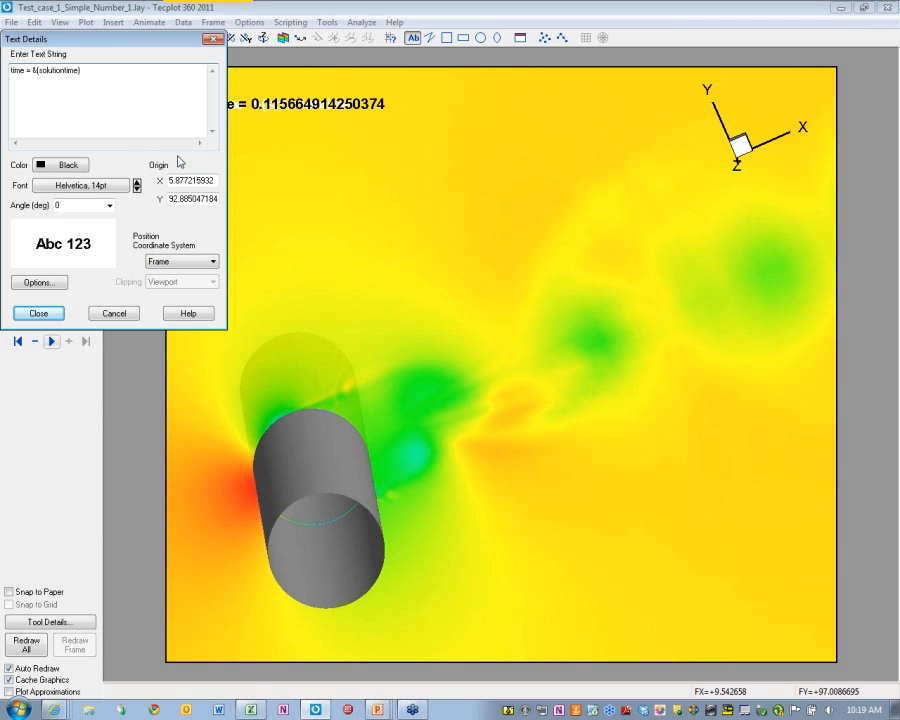
text(%f)
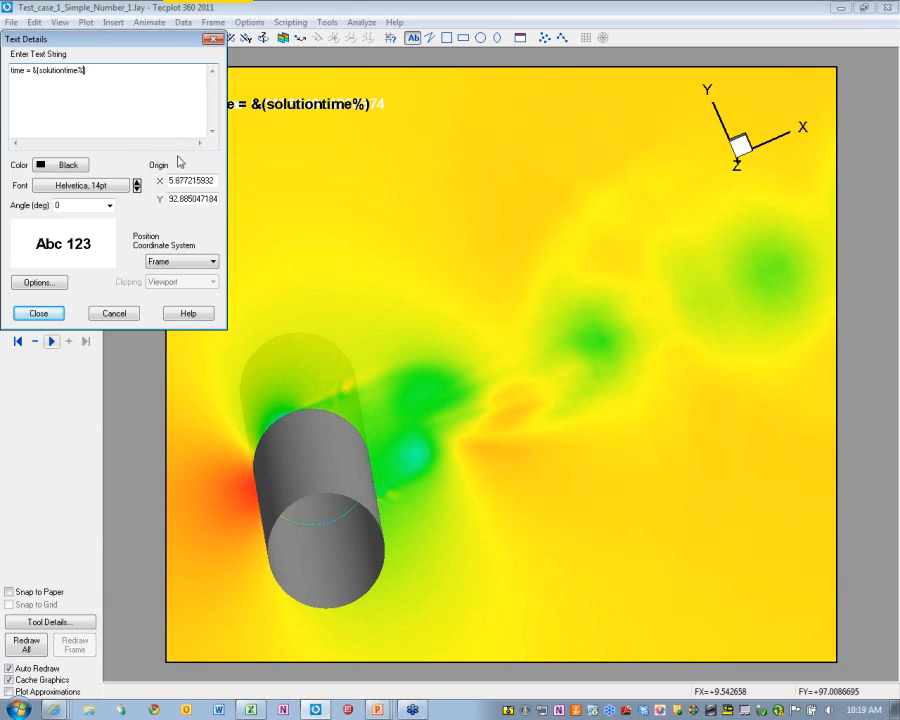
click(52, 318)
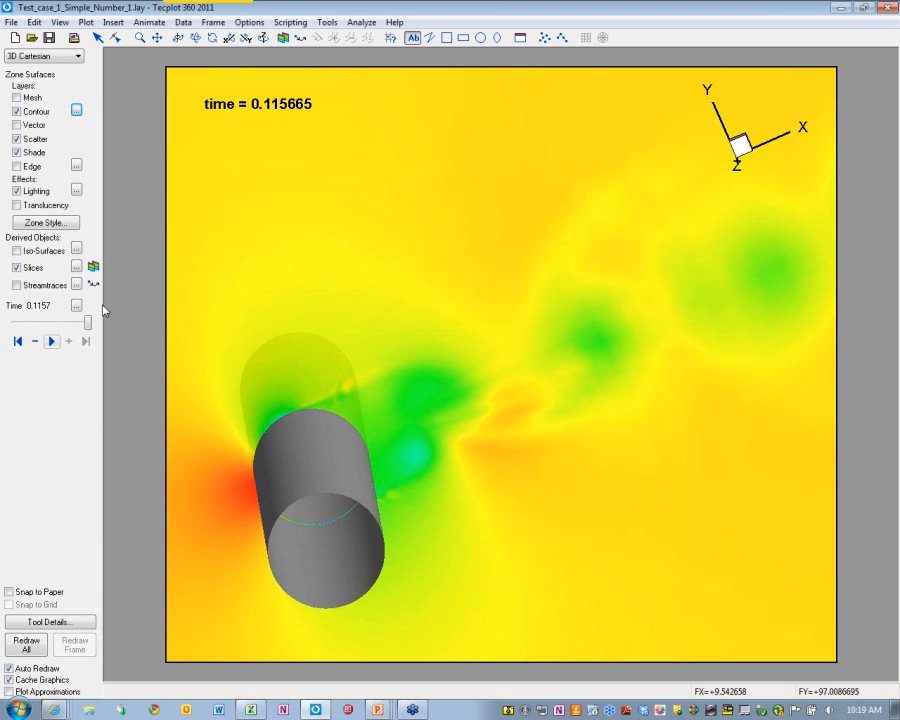
click(52, 341)
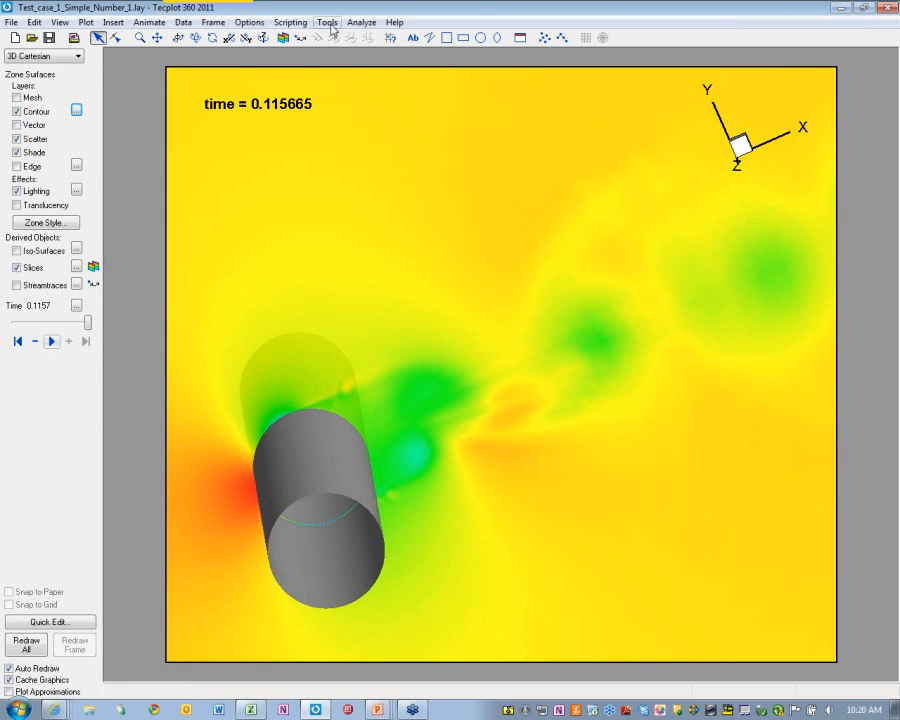
Load the layout Test_case_1_Simple_slice_Number_2.lay through Scripting > Quick Macros
click(291, 22)
click(323, 91)
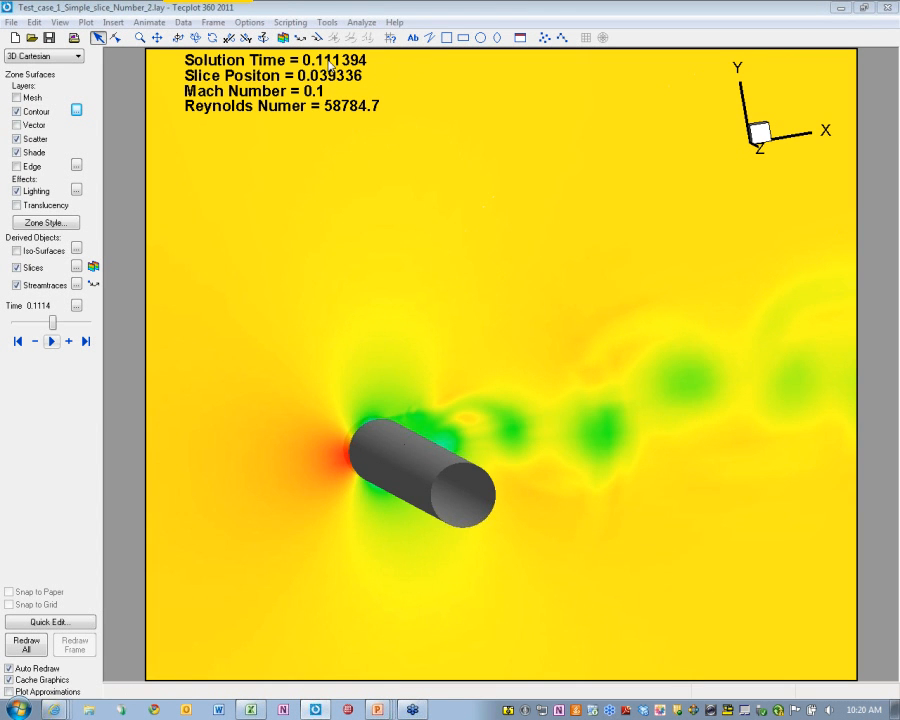
Place the slice, redraw the frame, and drag the slice to position 0.291199
click(93, 266)
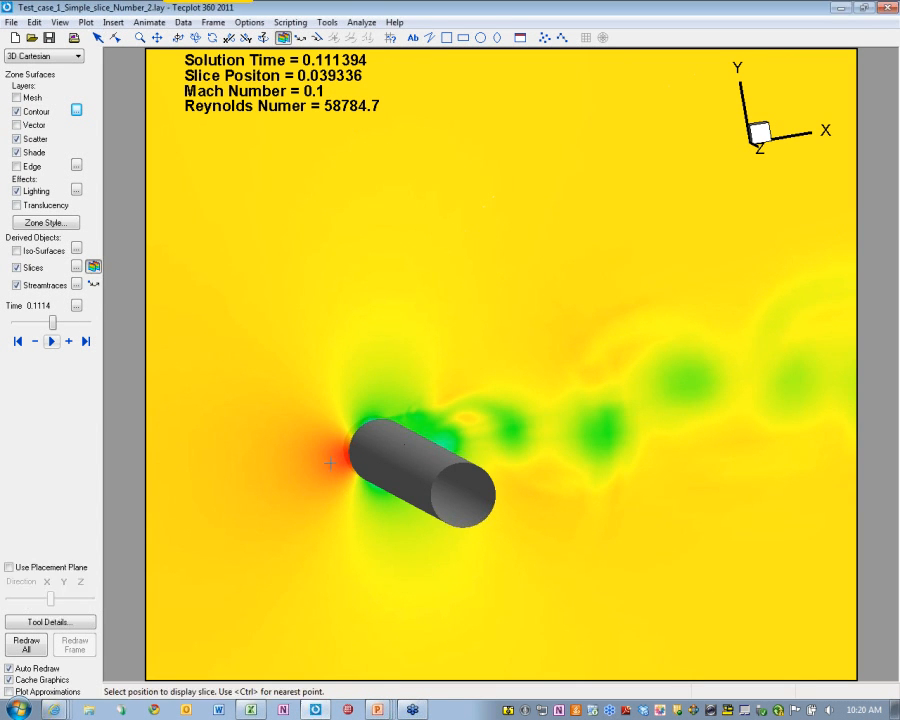
click(390, 465)
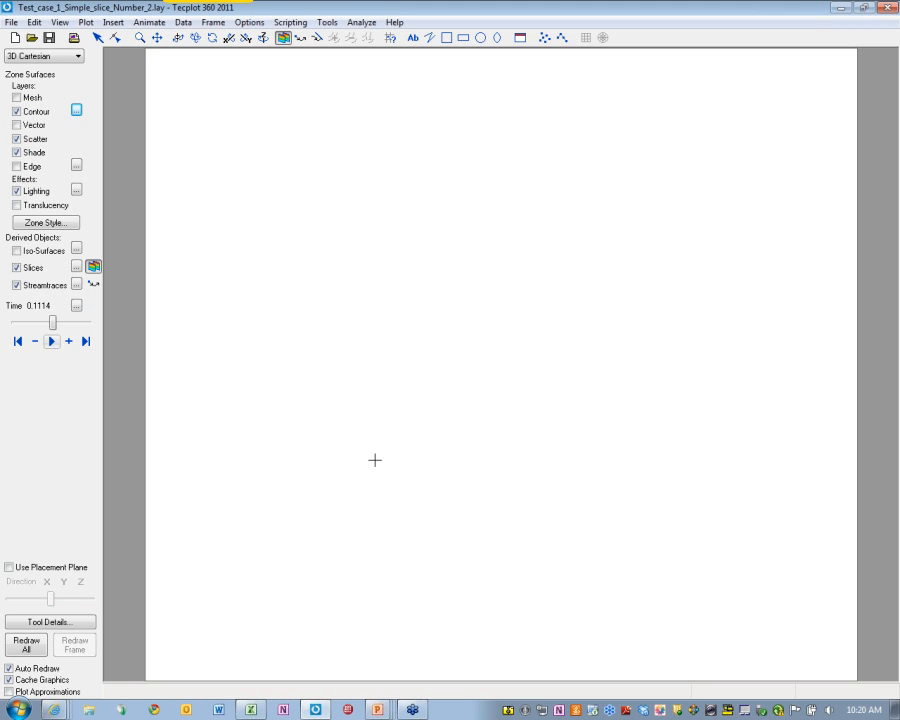
click(75, 645)
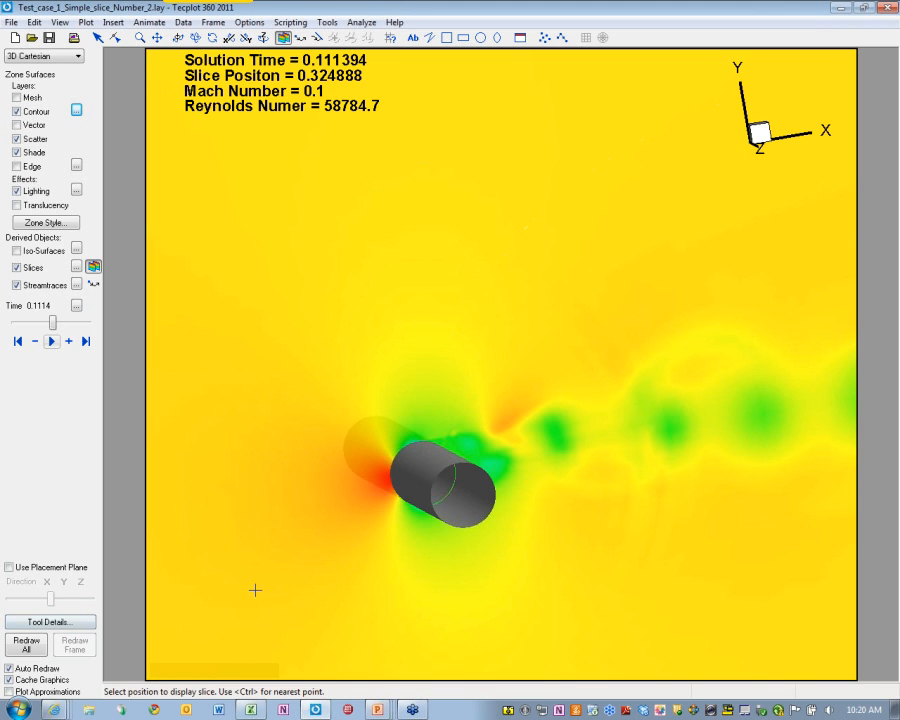
mouse_move(401, 442)
mouse_down()
mouse_move(355, 441)
mouse_move(384, 442)
mouse_up()
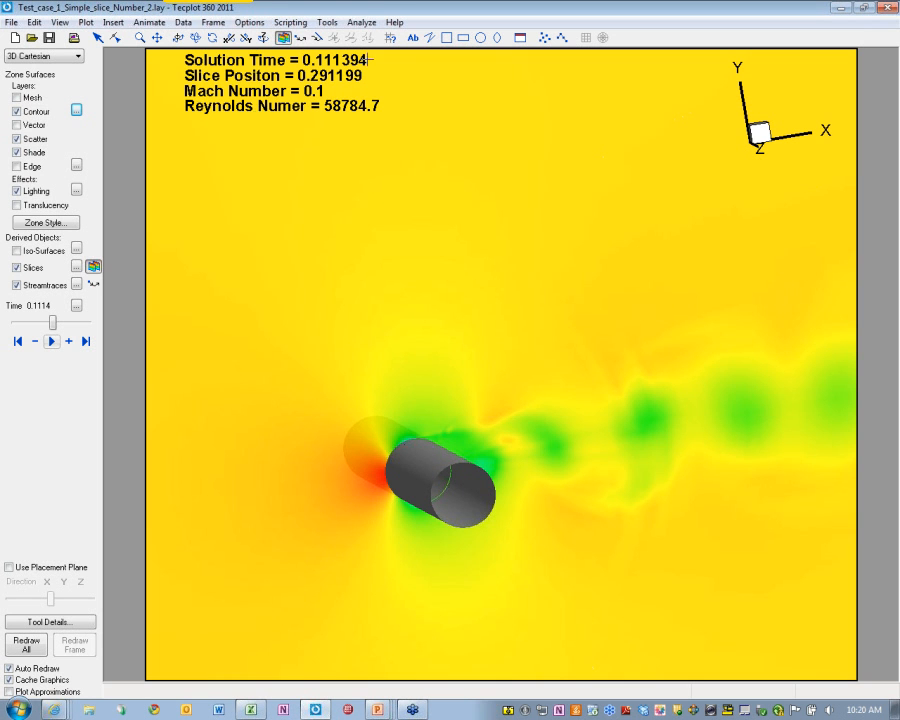
click(183, 22)
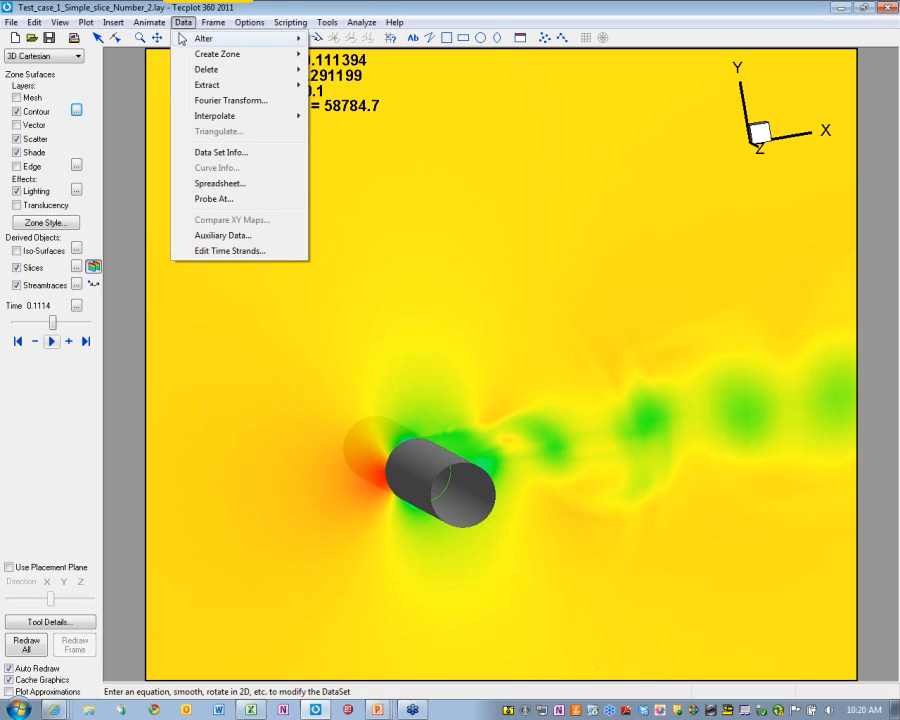
Show the Auxiliary Data list with ReferenceMachNumber selected, plus the flow-parameters label's Text Details
click(255, 237)
drag(617, 143, 443, 162)
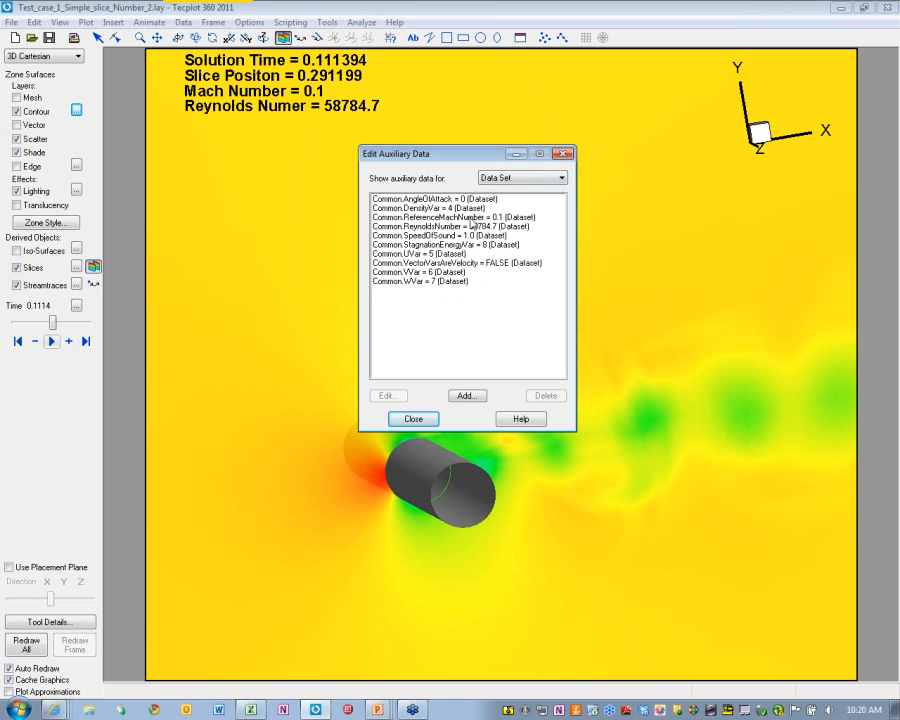
click(500, 216)
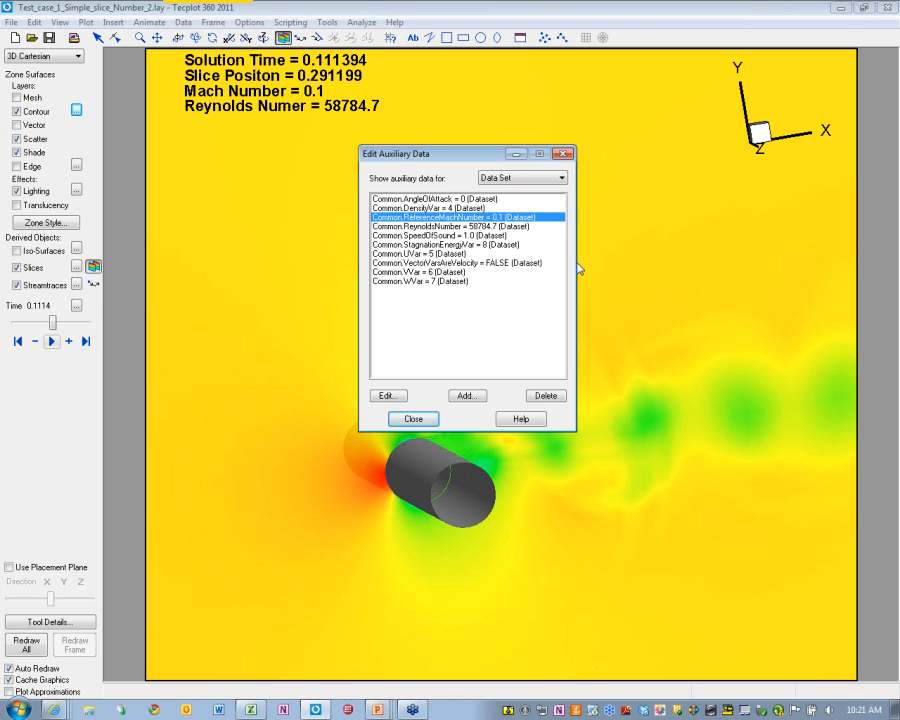
double_click(235, 105)
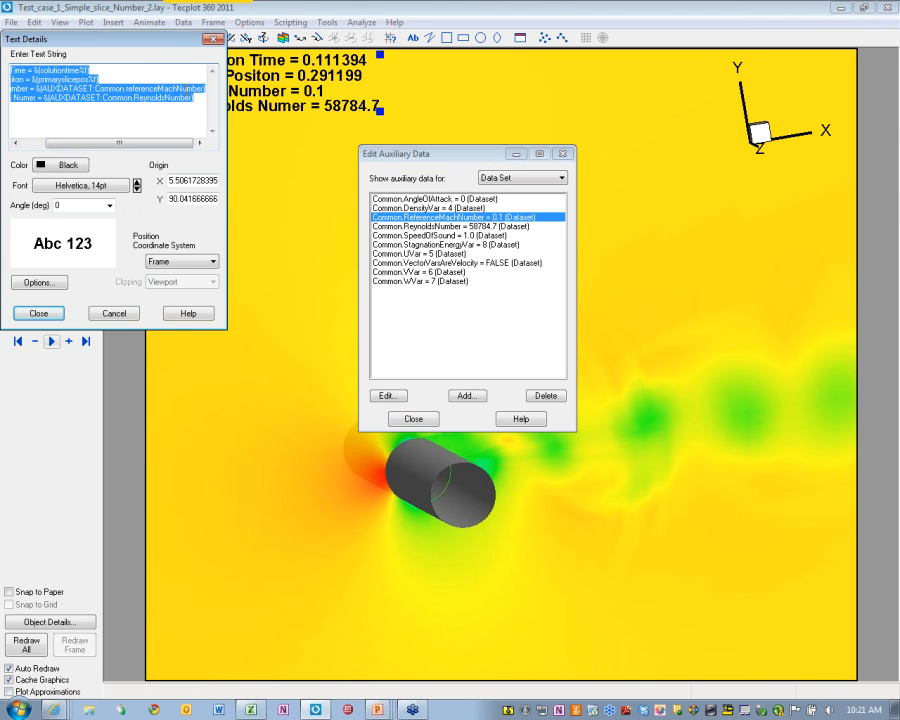
click(201, 106)
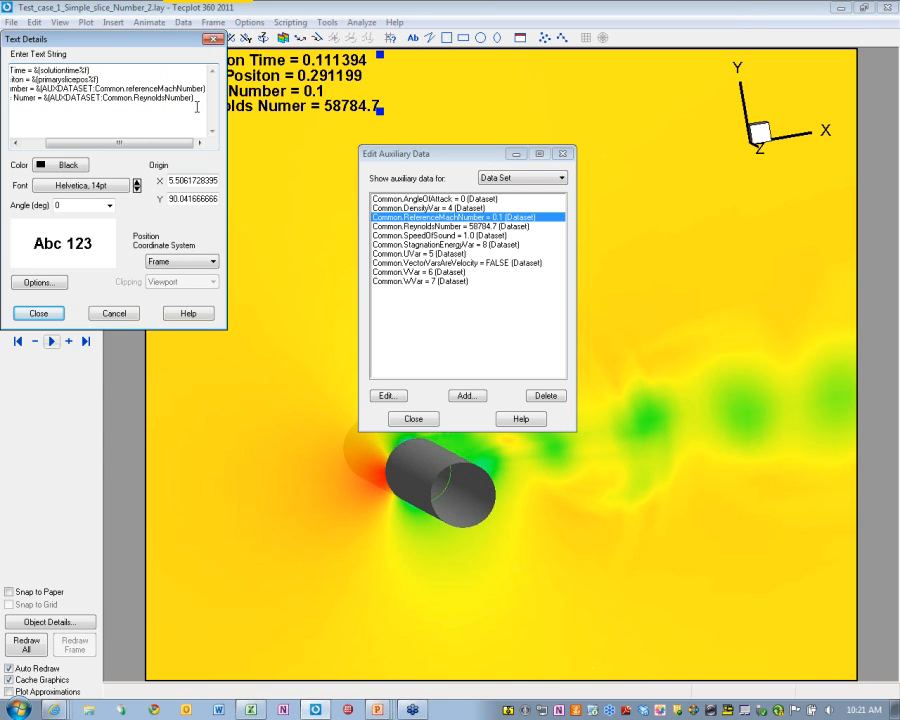
click(427, 158)
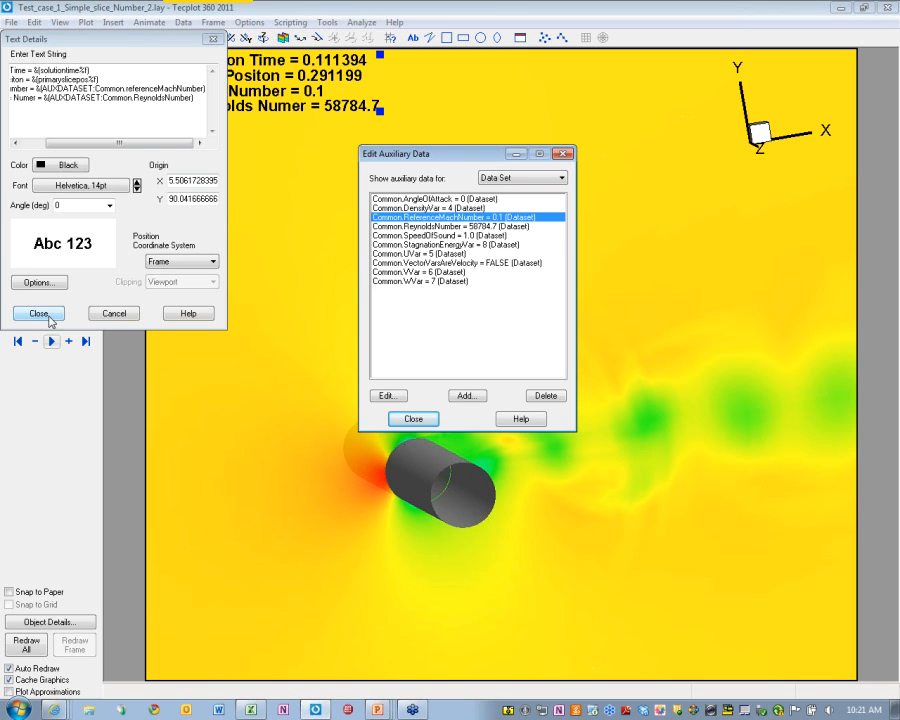
click(470, 398)
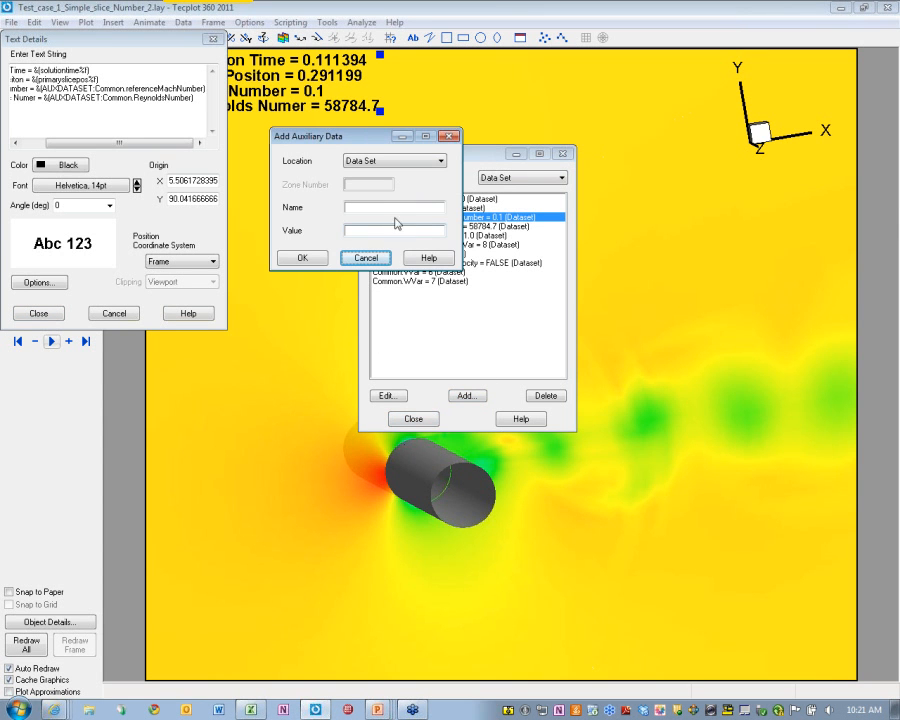
Add a dataset auxiliary entry named 'date' with value 'may 12th'
click(393, 207)
text(date)
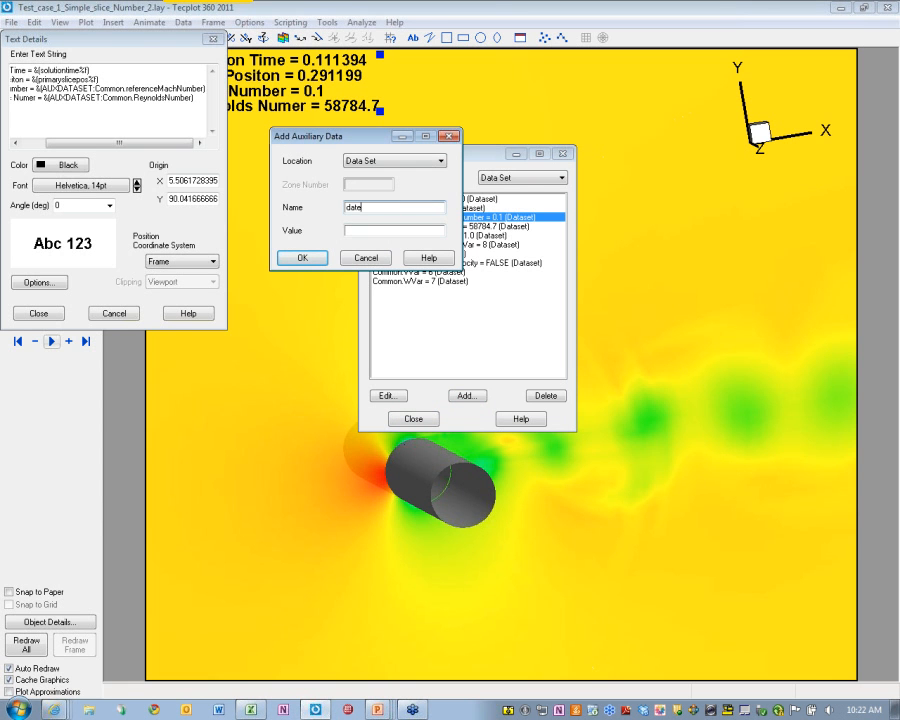
key(Tab)
text(may 12th)
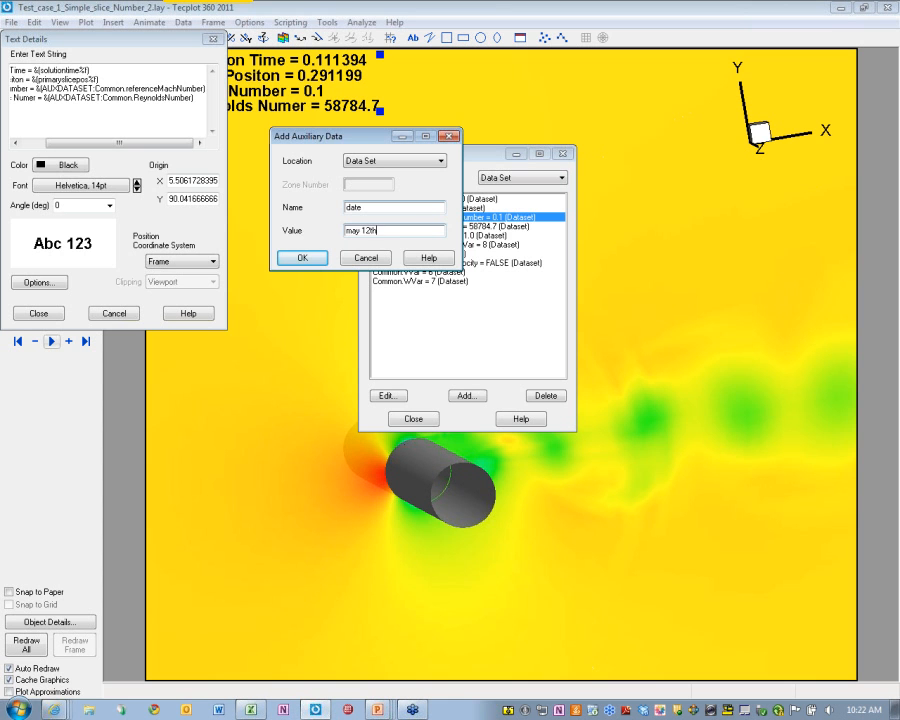
click(296, 259)
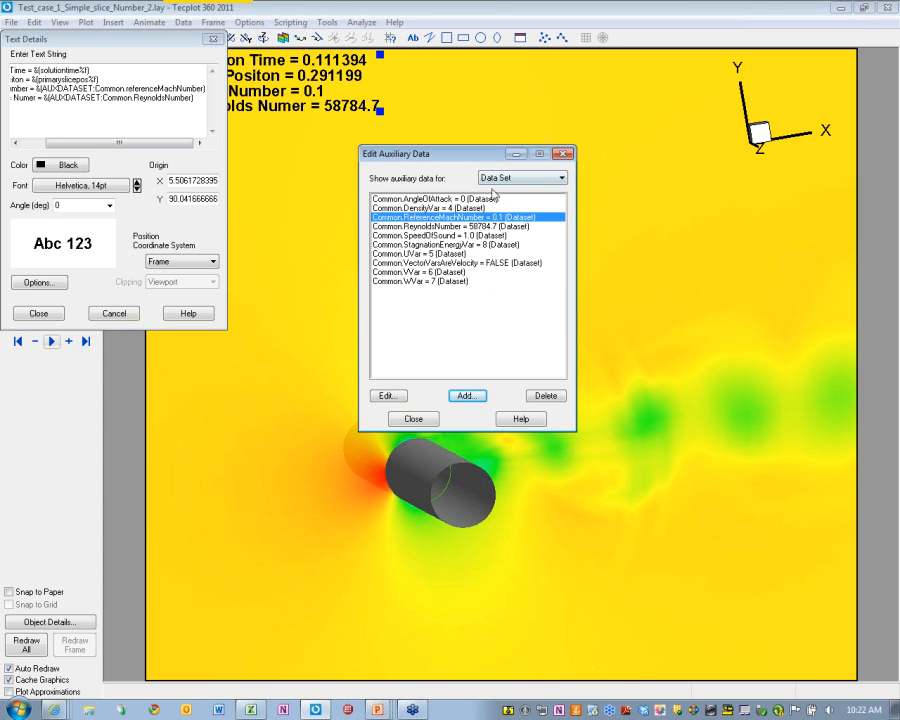
Cancel the extra Add Auxiliary Data dialog and close Text Details unchanged
click(465, 395)
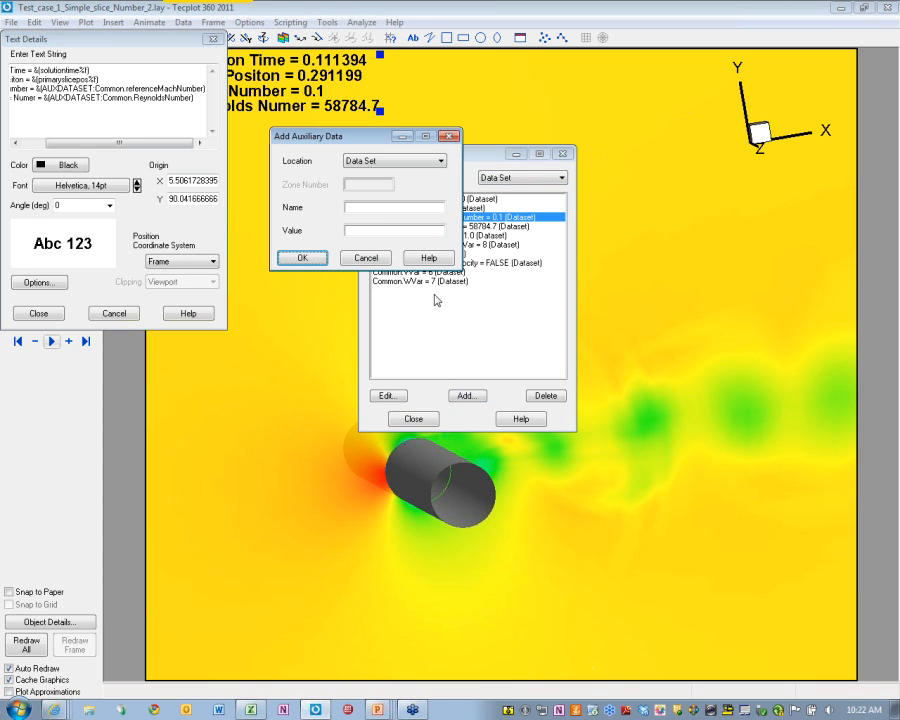
click(375, 209)
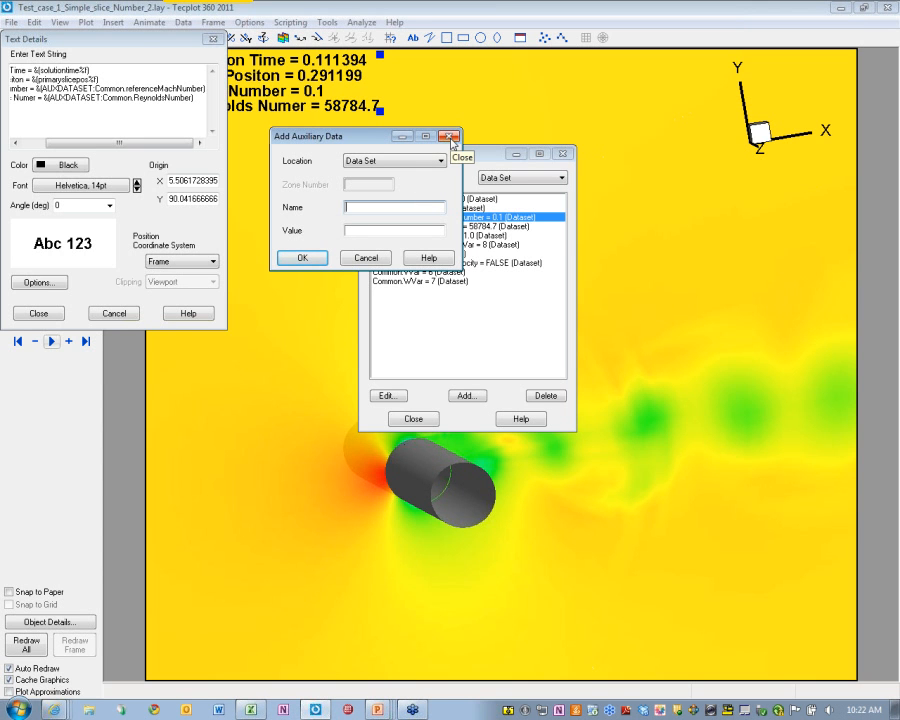
click(451, 138)
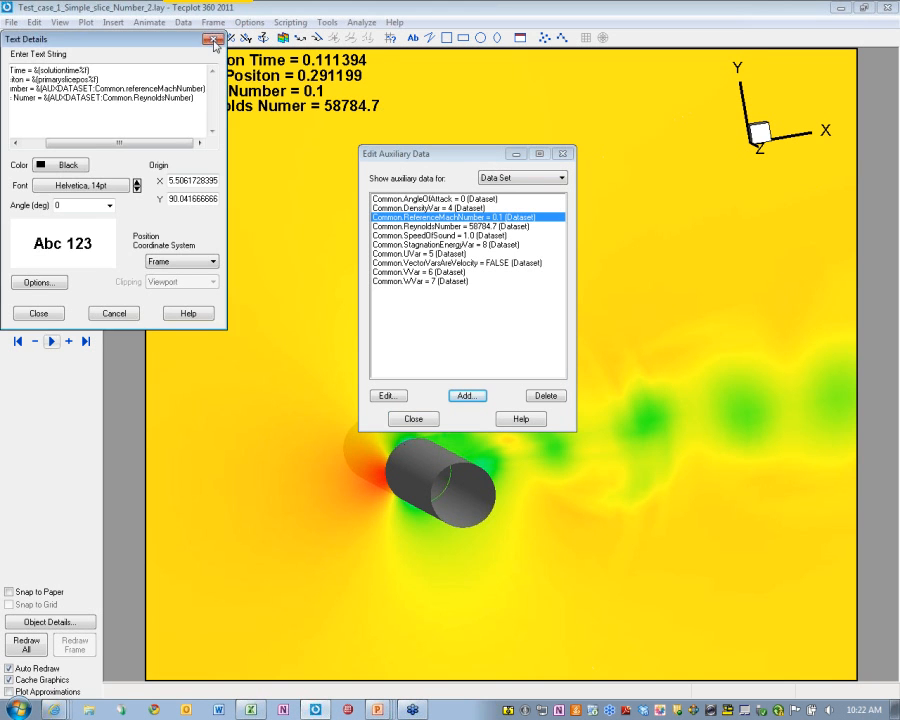
click(213, 40)
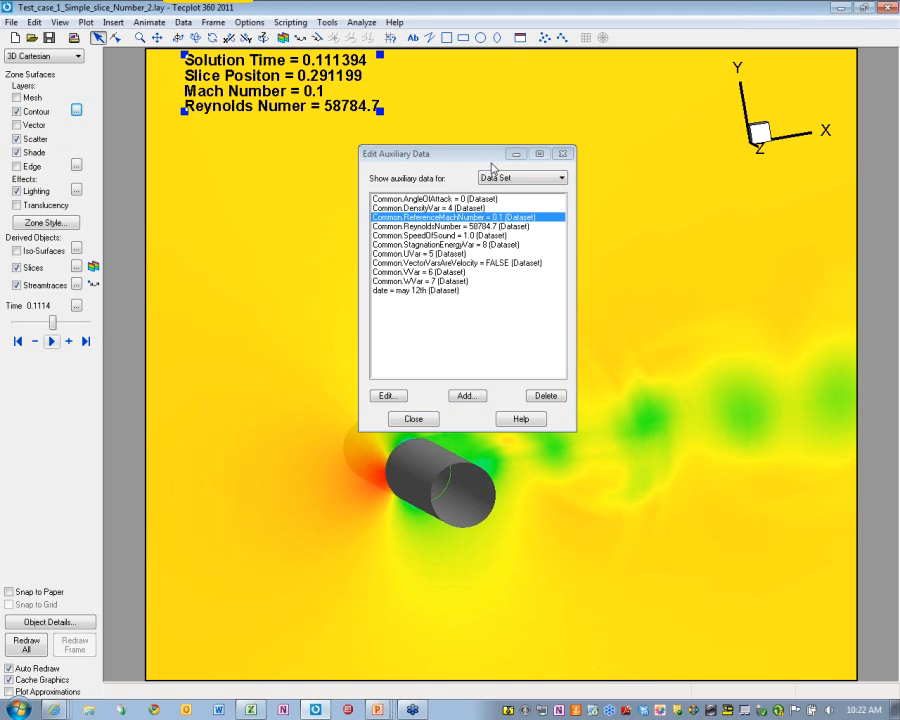
click(470, 303)
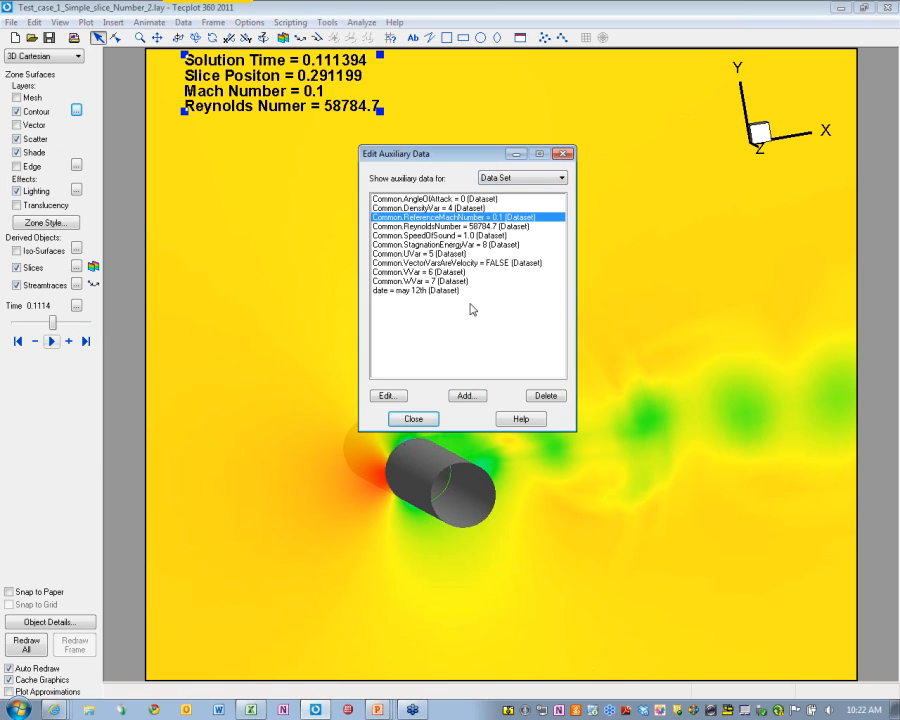
click(443, 302)
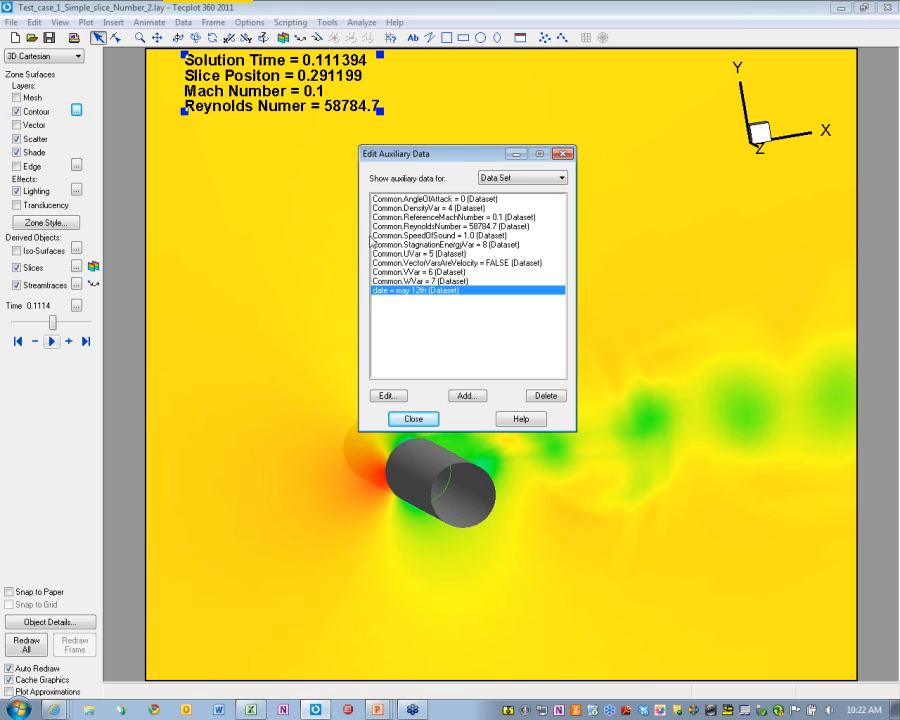
In the flow-parameters label's Text Details, correct 'Numer' to 'Number'
double_click(343, 106)
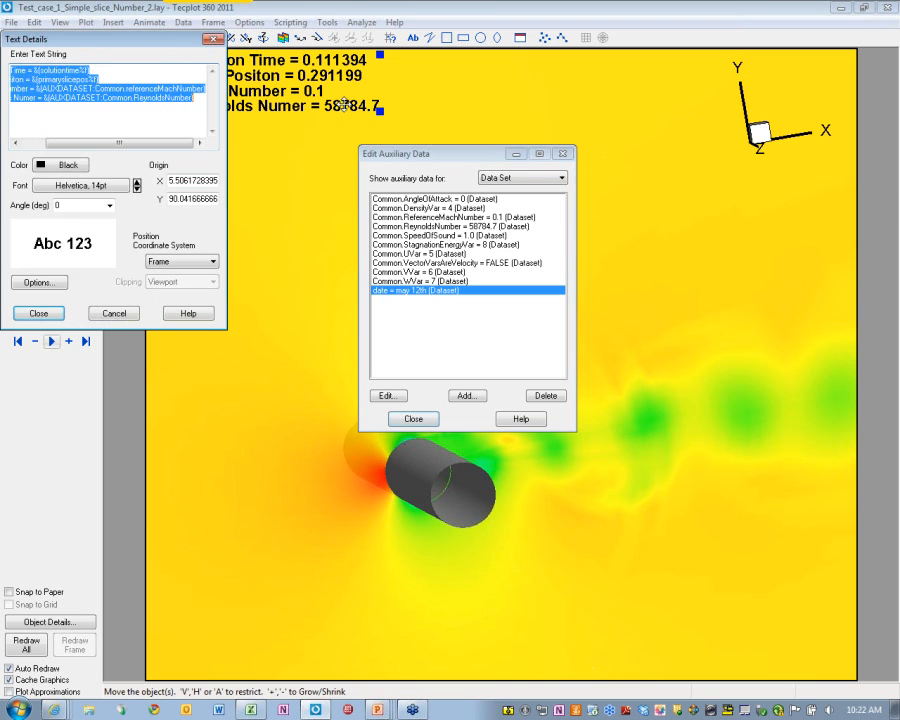
click(201, 105)
key(shift+Home)
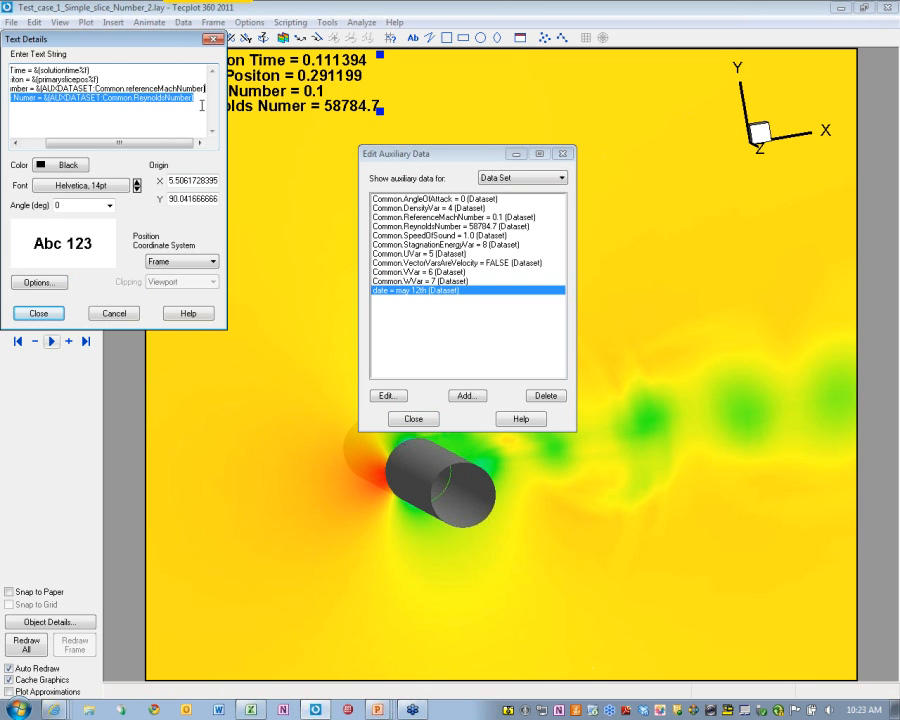
key(ctrl+shift+Left)
key(ctrl+shift+Right)
drag(31, 99, 26, 102)
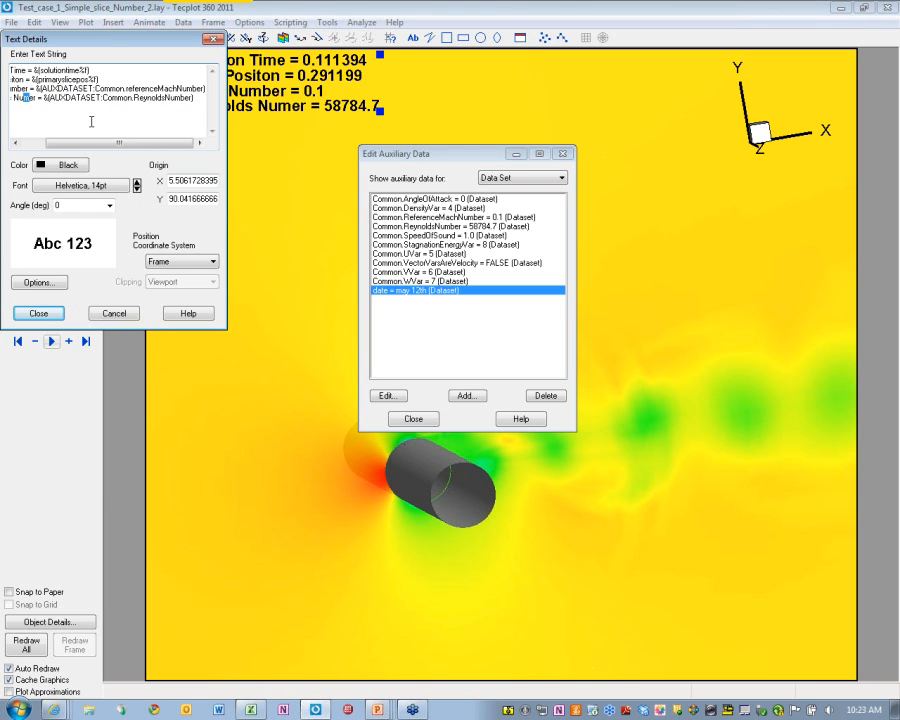
key(Right)
text(b)
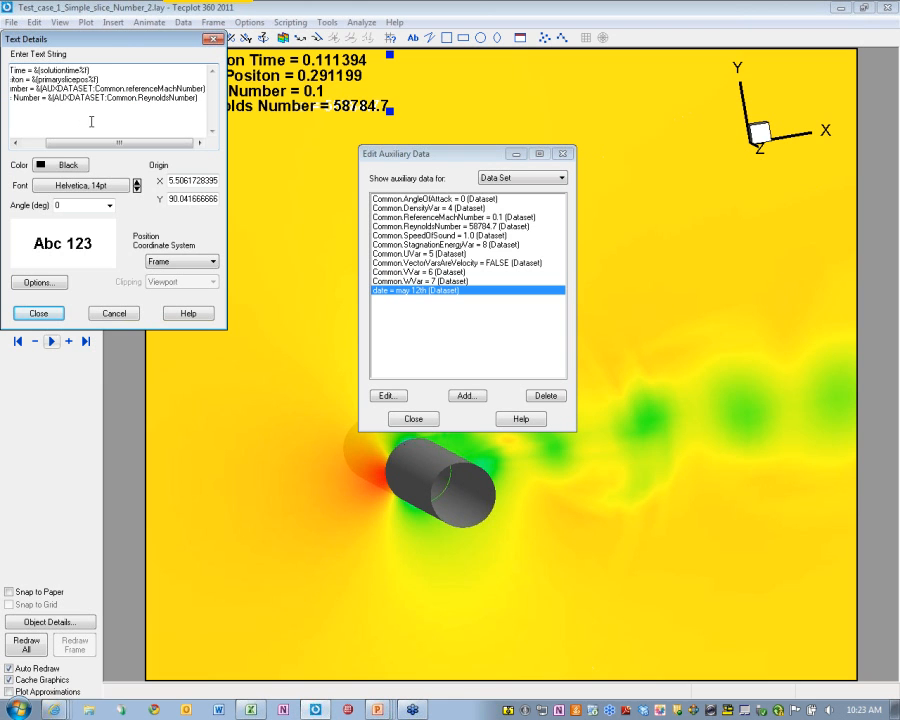
Add a fifth line 'date =' with a reference to the dataset's date auxiliary value
key(End)
key(Return)
text(dat)
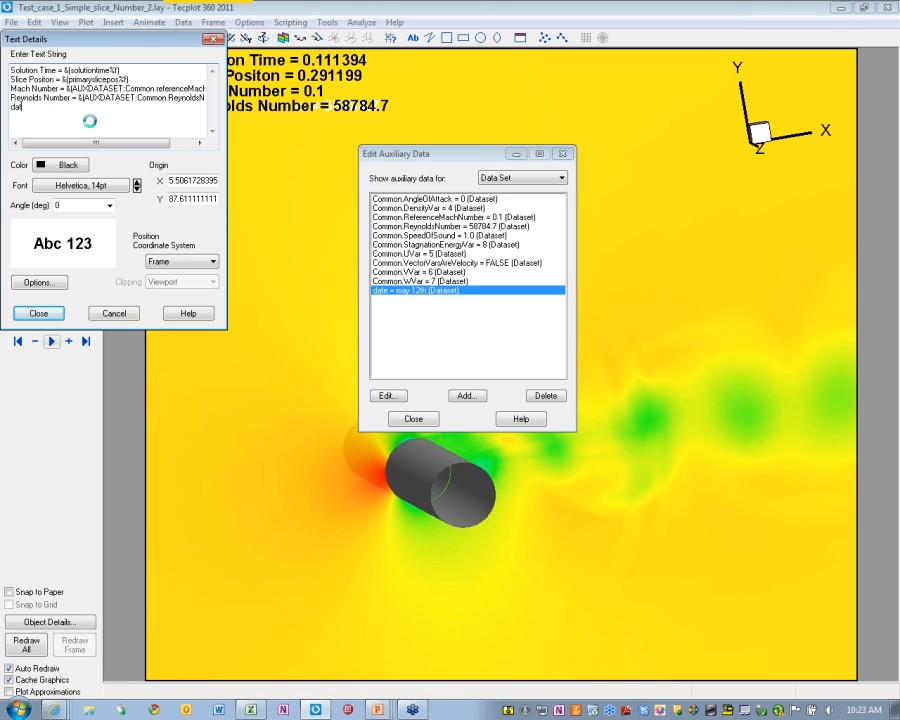
text(e =)
drag(80, 97, 211, 101)
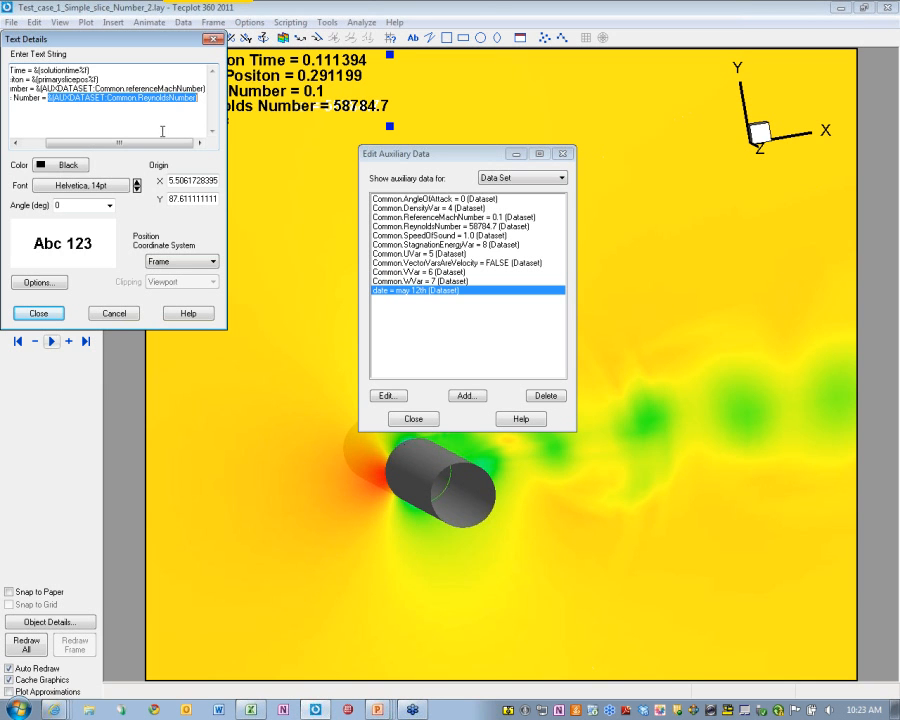
key(ctrl+c)
click(93, 106)
key(ctrl+v)
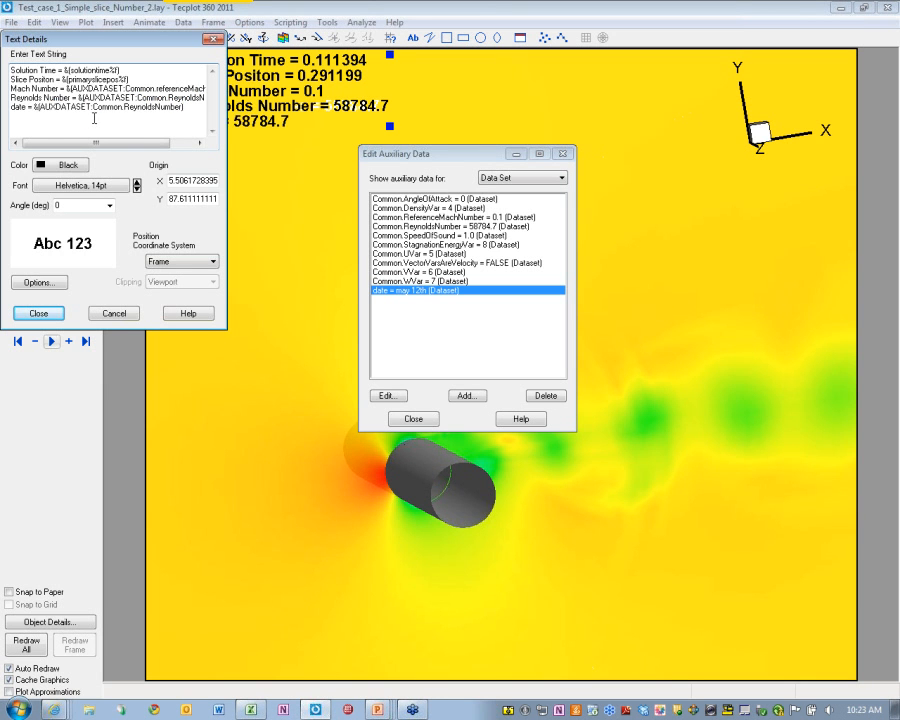
key(shift+End)
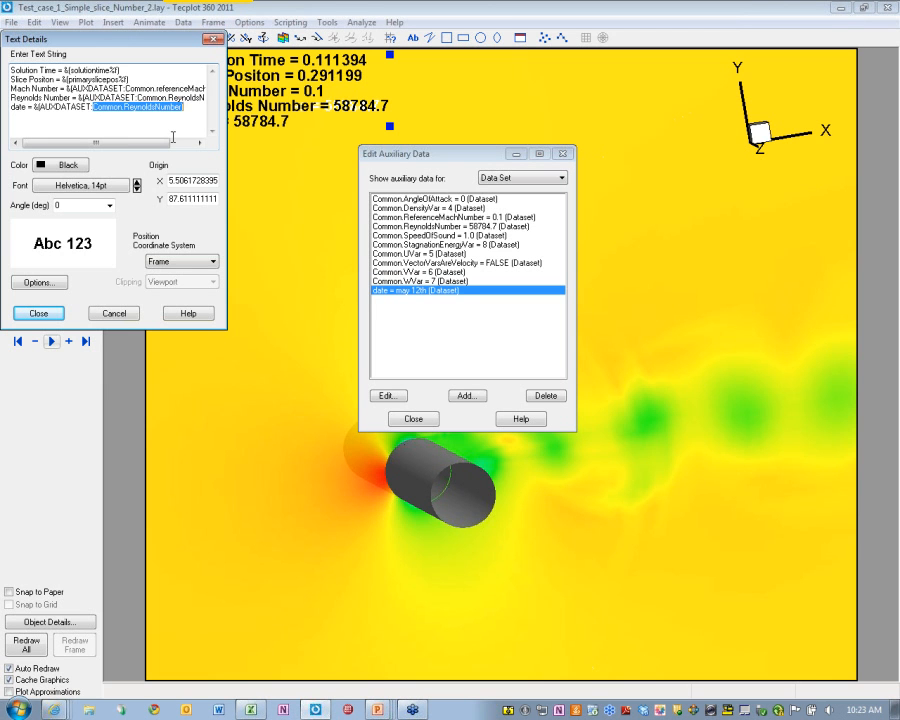
text(date)
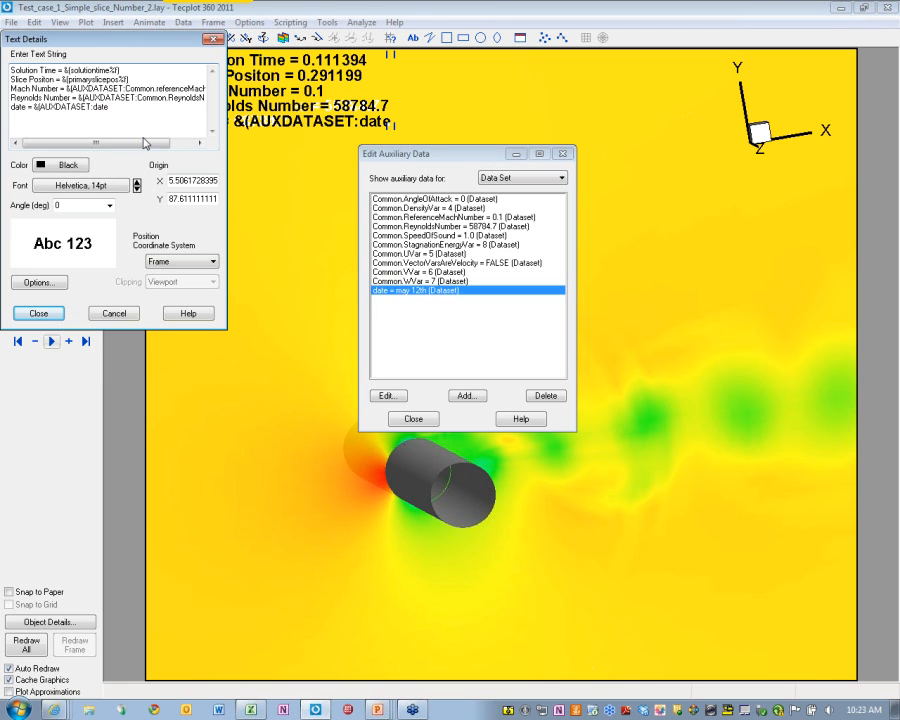
click(38, 313)
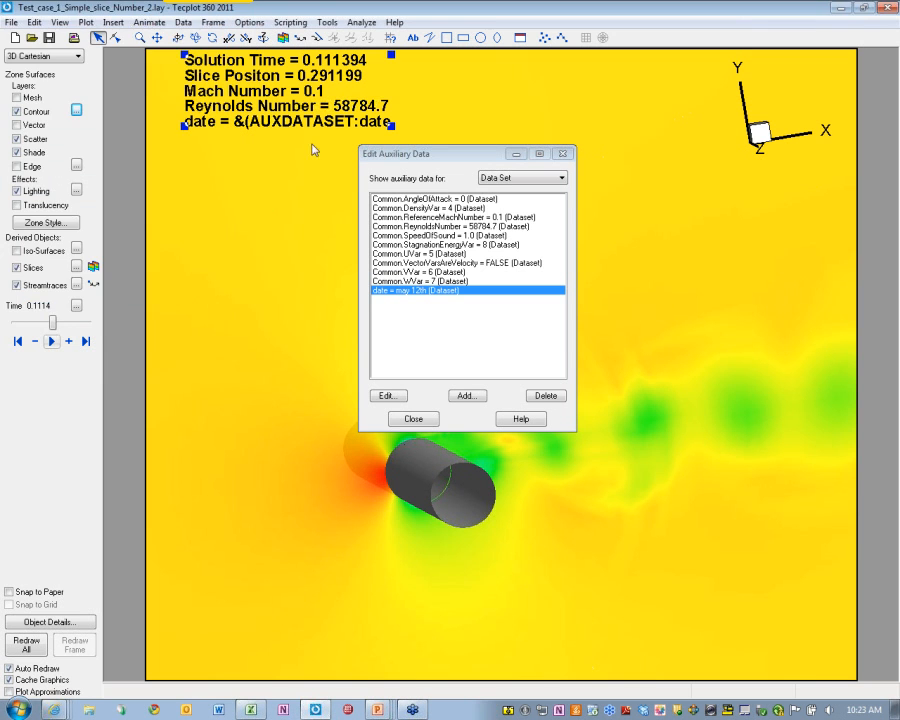
Add the closing parenthesis so line 5 reads date = may 12th, then close Edit Auxiliary Data
double_click(245, 80)
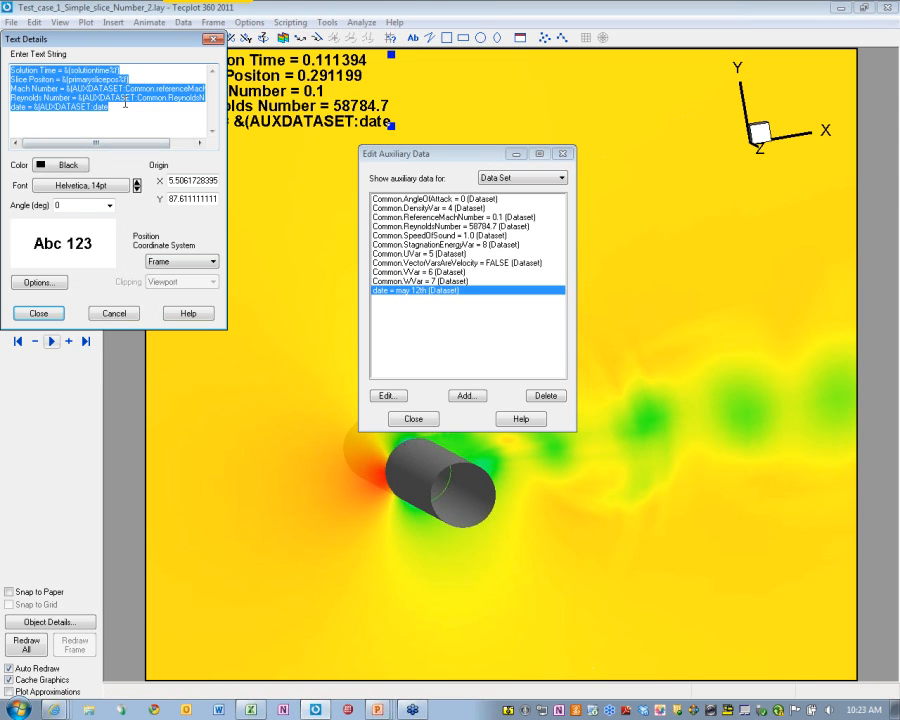
click(125, 104)
text())
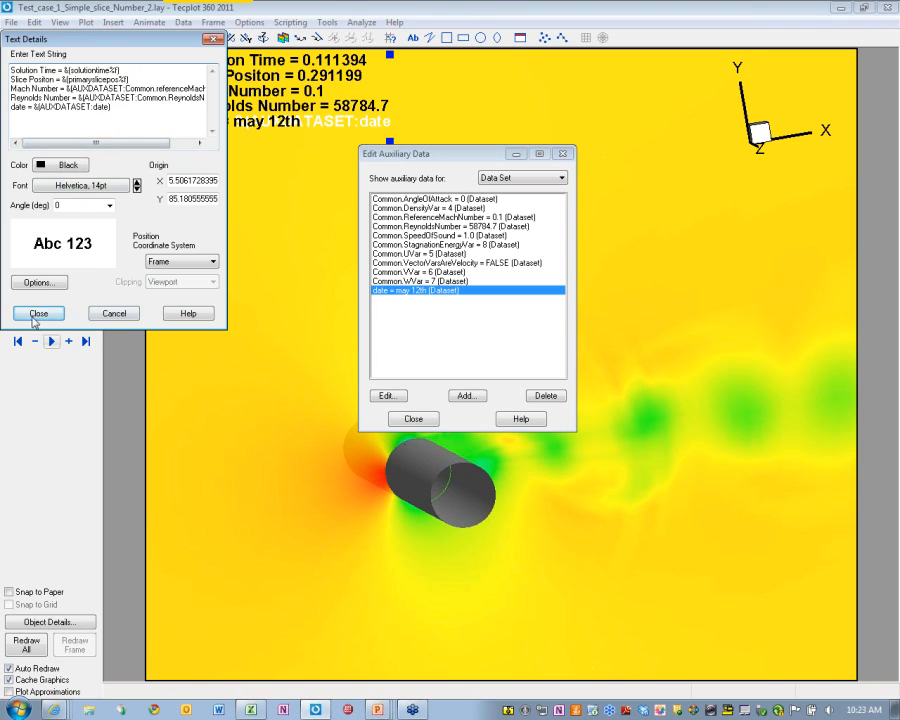
click(38, 314)
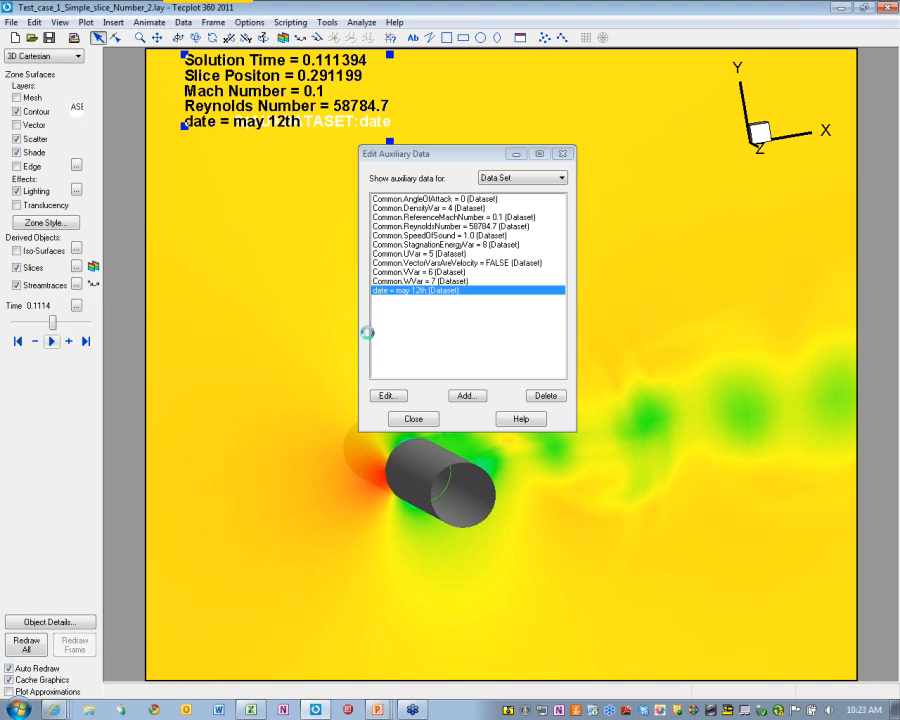
click(419, 424)
click(462, 303)
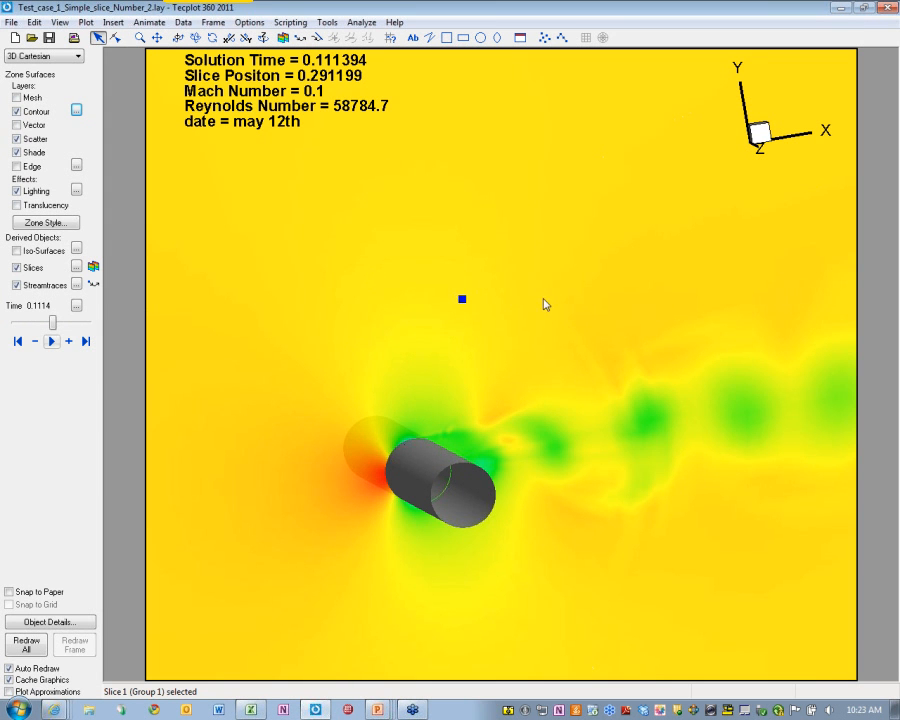
Zoom into the plot and rotate the 3-D view toward the cylinder's end
middle_drag(539, 400, 536, 436)
mouse_move(496, 459)
ctrl+right_down()
mouse_move(482, 466)
mouse_move(446, 438)
mouse_move(454, 428)
ctrl+right_up()
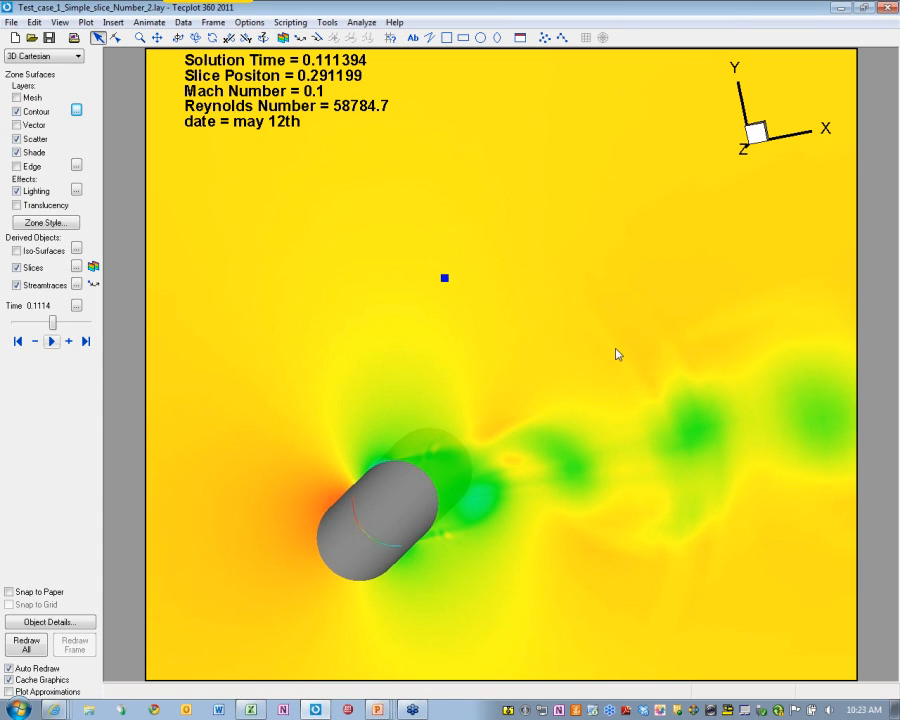
mouse_move(540, 436)
ctrl+right_down()
mouse_move(504, 422)
mouse_move(466, 430)
mouse_move(505, 401)
mouse_move(450, 436)
ctrl+right_up()
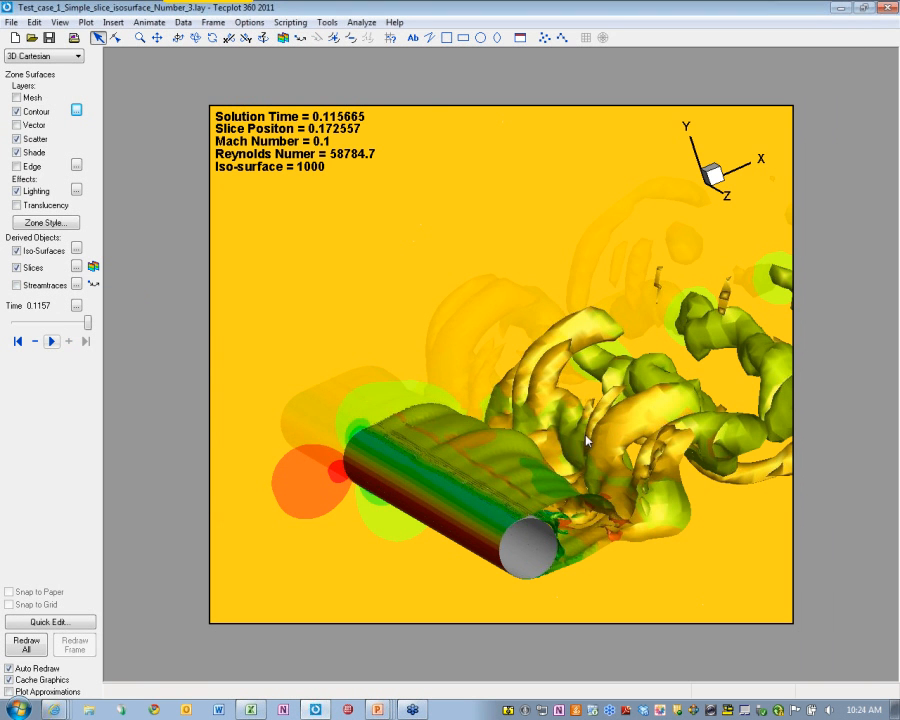
Shift the 3-D plot slightly left and rotate it to reveal the vortex wake
right_drag(576, 437, 513, 436)
middle_drag(535, 473, 585, 445)
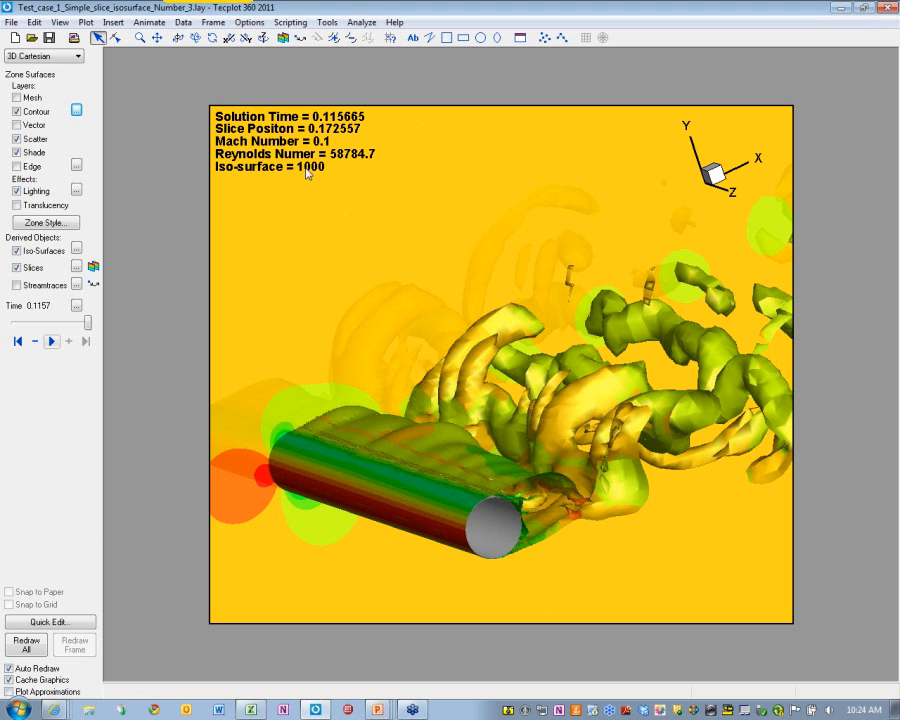
Set the vorticity iso-surface Value 1 to 150 and close the iso-surface settings
click(76, 248)
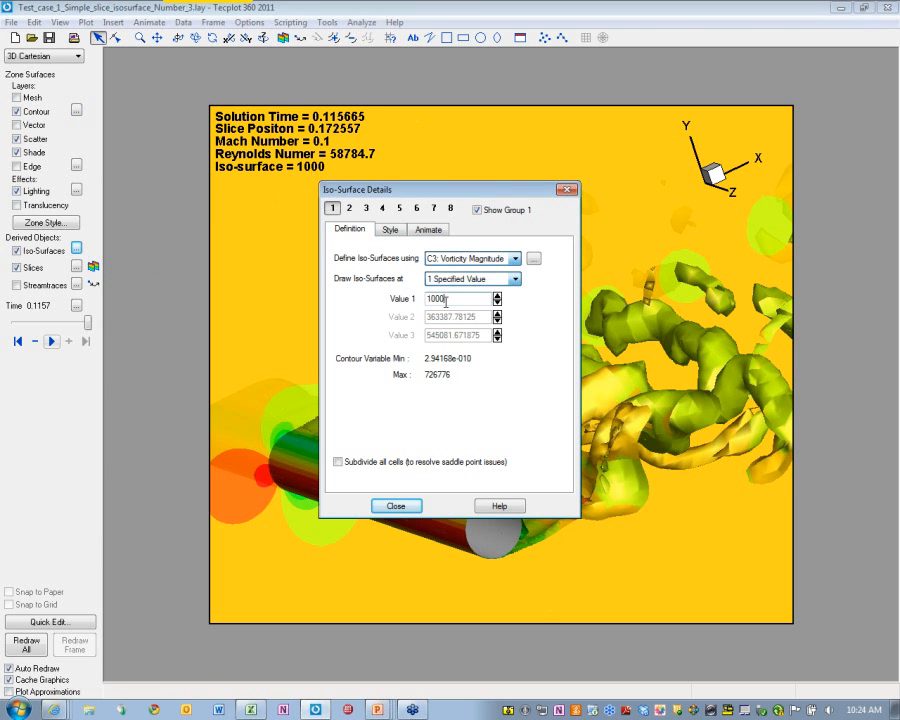
text(10)
key(BackSpace)
text(5)
key(Return)
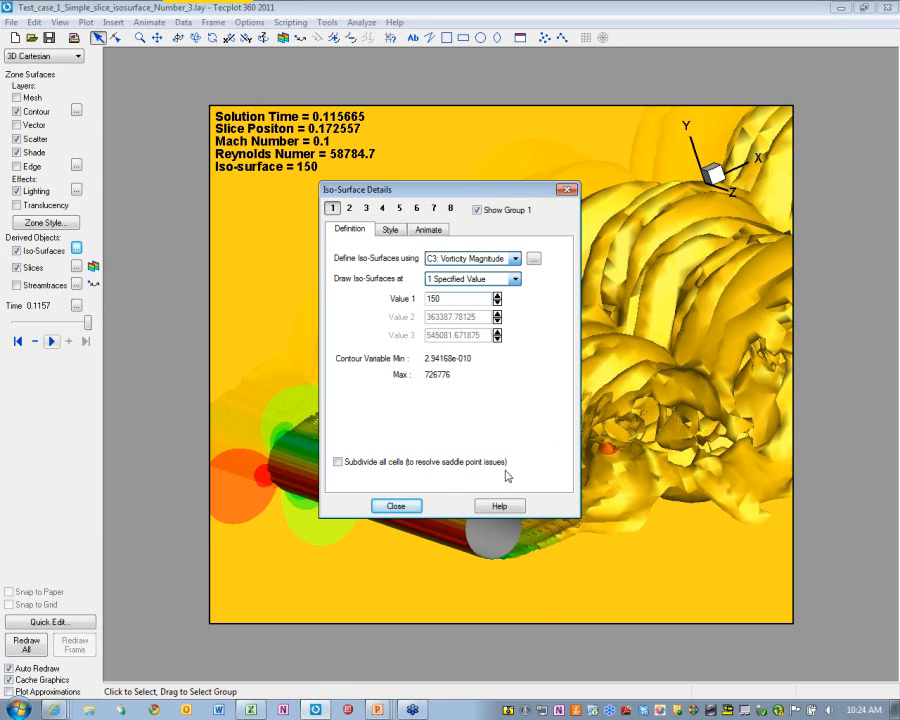
click(410, 506)
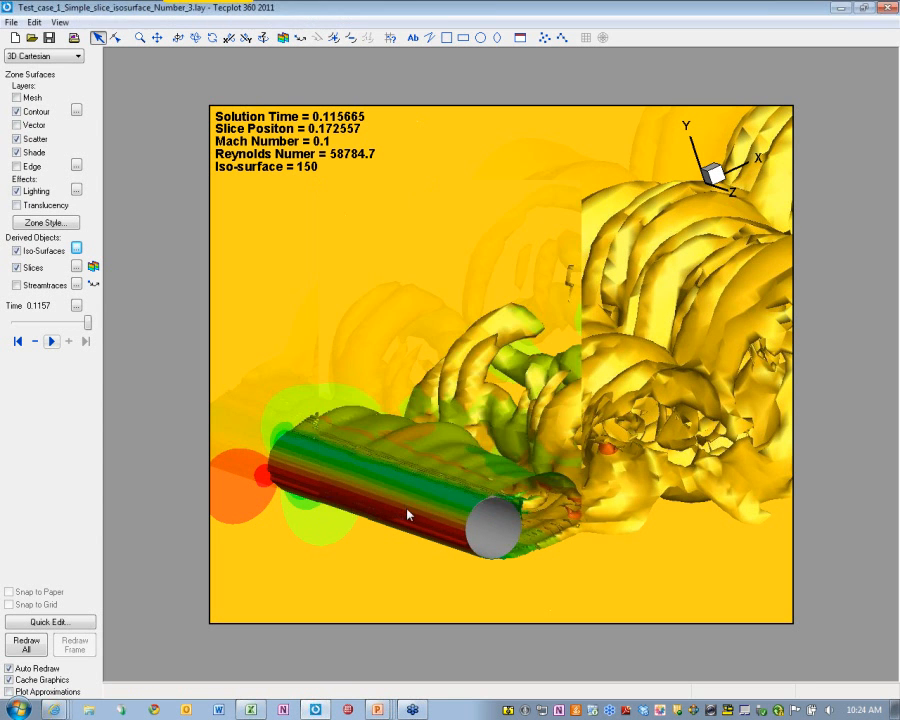
Play the iso-surface animation, stop it, rewind to time 0.1068, and open Frame > 3D Multi-Frames
click(35, 341)
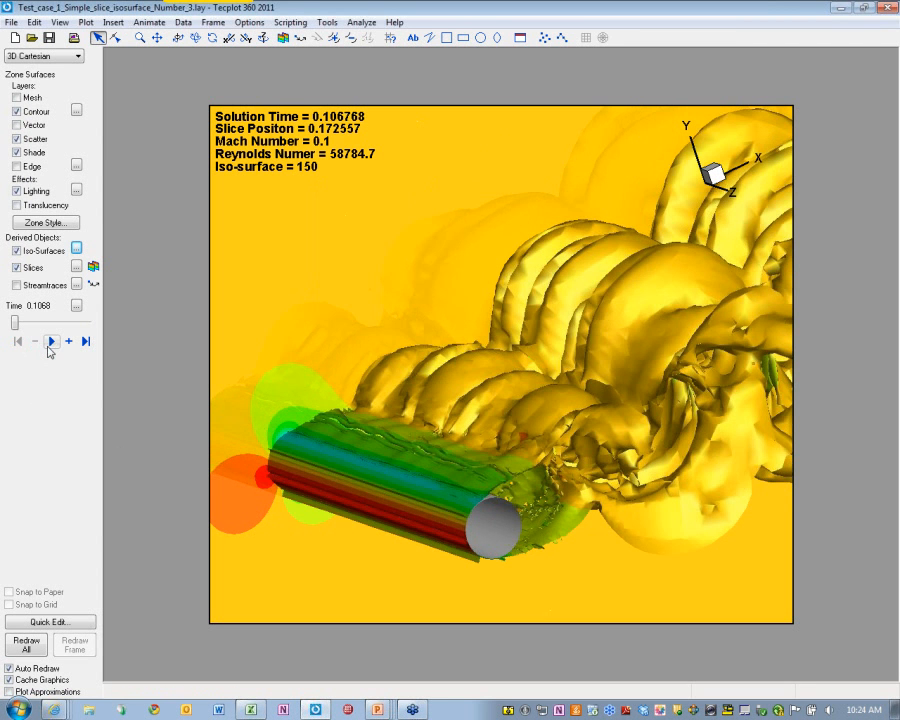
click(49, 347)
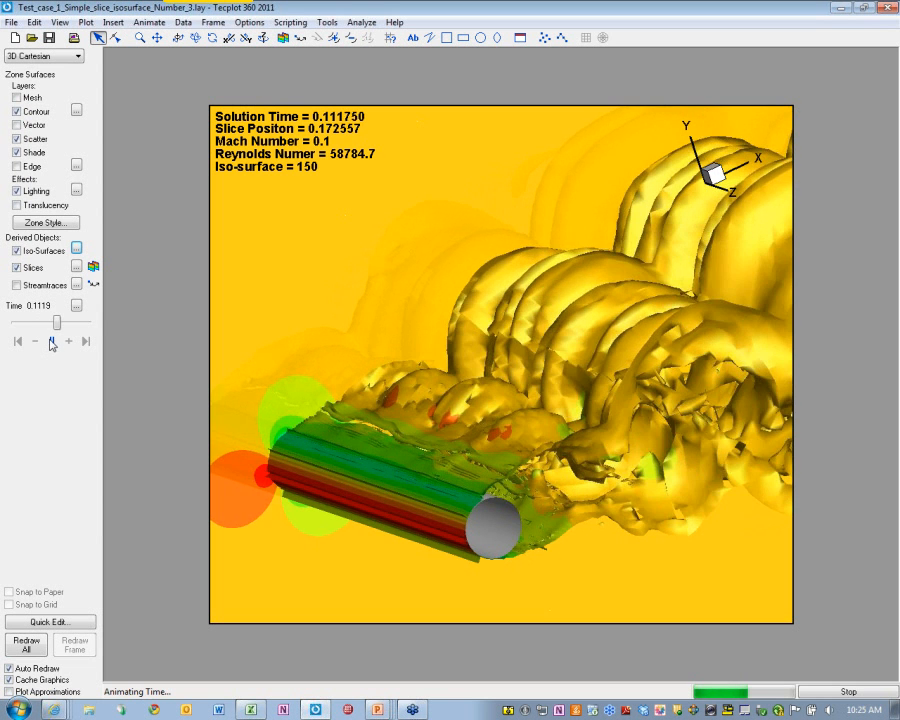
click(53, 342)
click(18, 342)
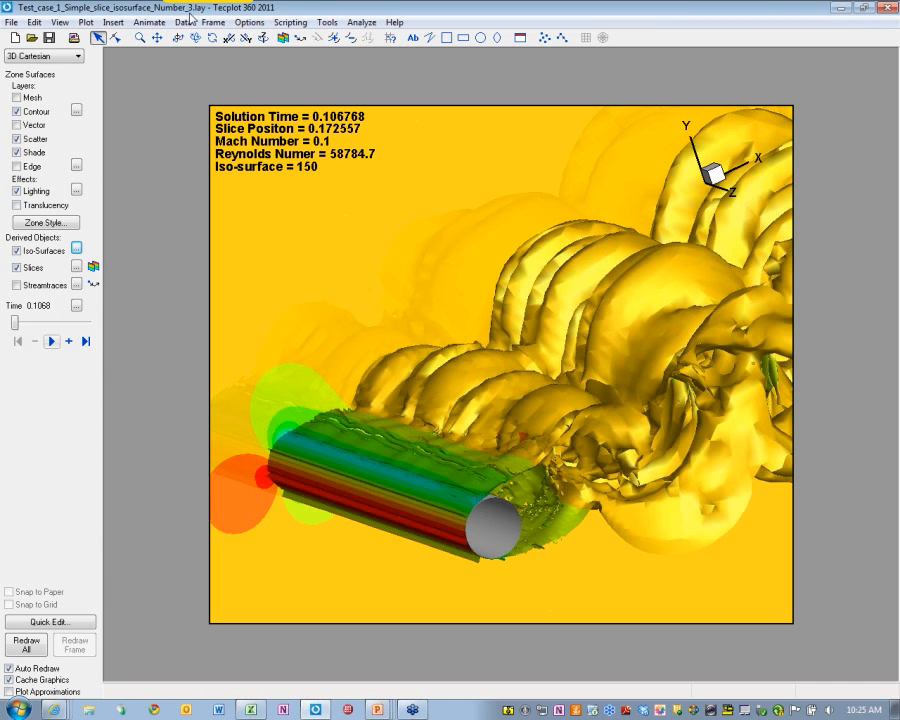
click(212, 22)
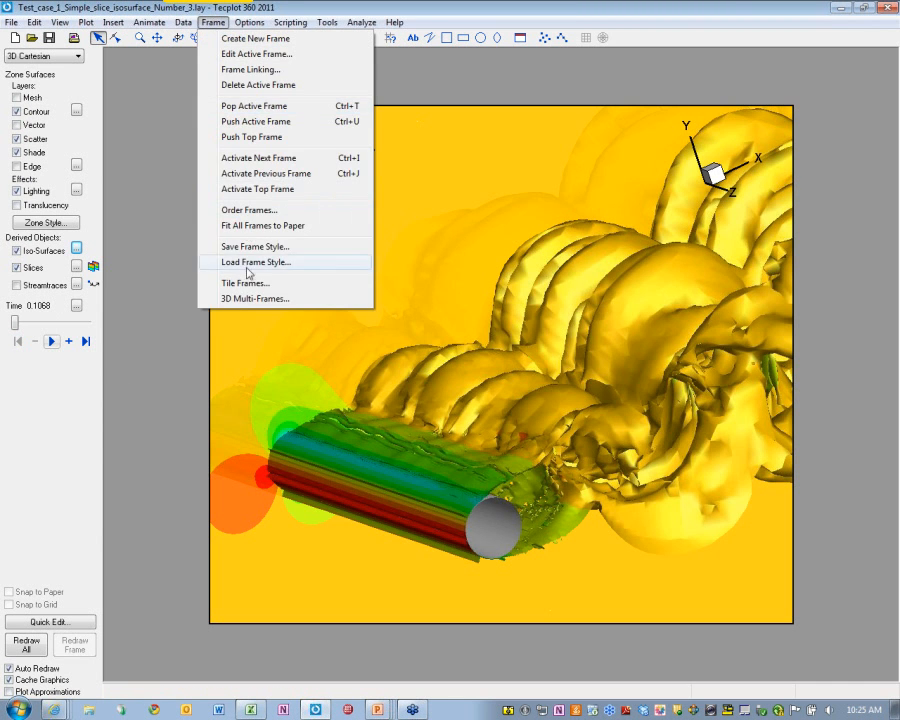
click(252, 299)
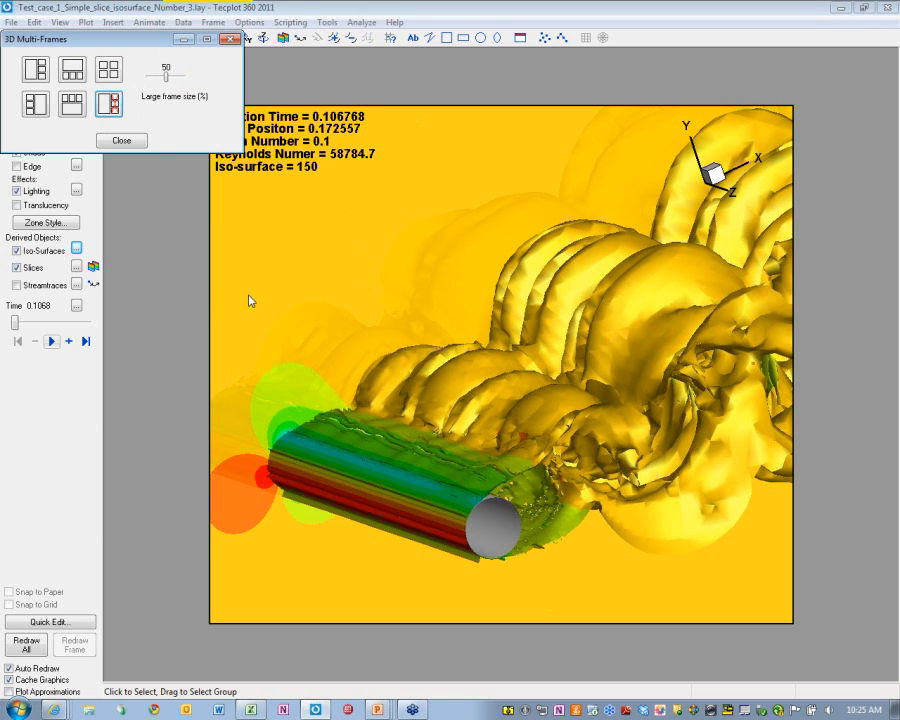
Use the one-large-three-small layout, fit all four frames to the wake, and play the animation
click(39, 77)
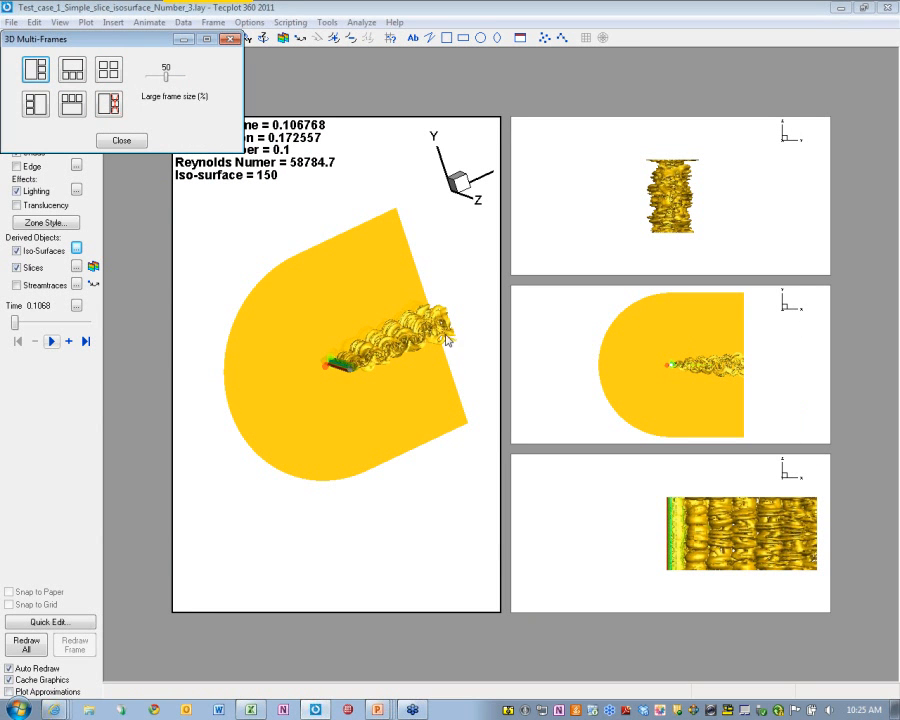
click(703, 228)
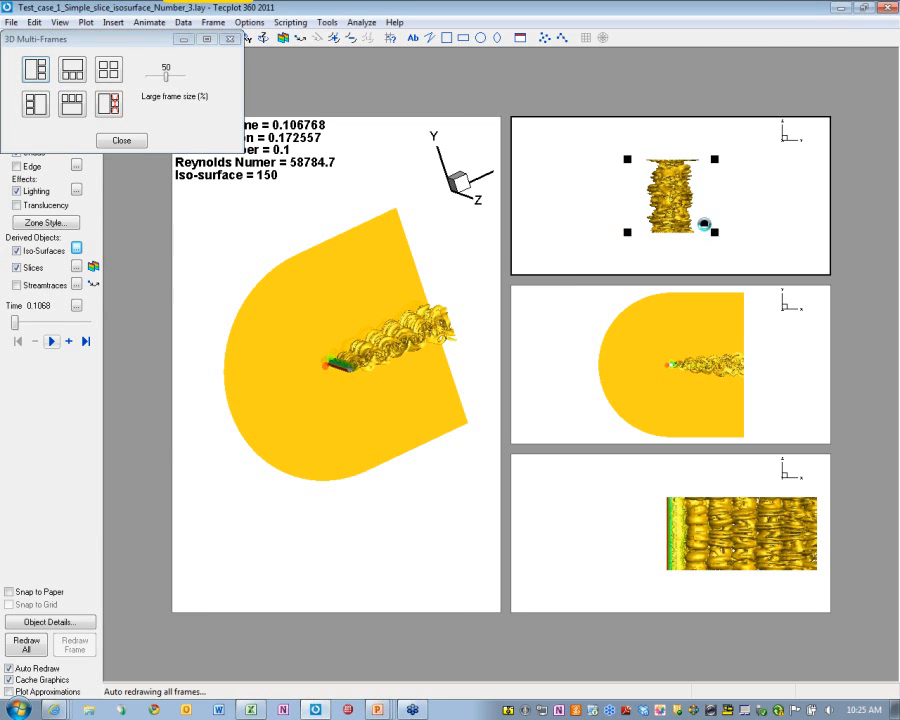
click(678, 364)
click(655, 494)
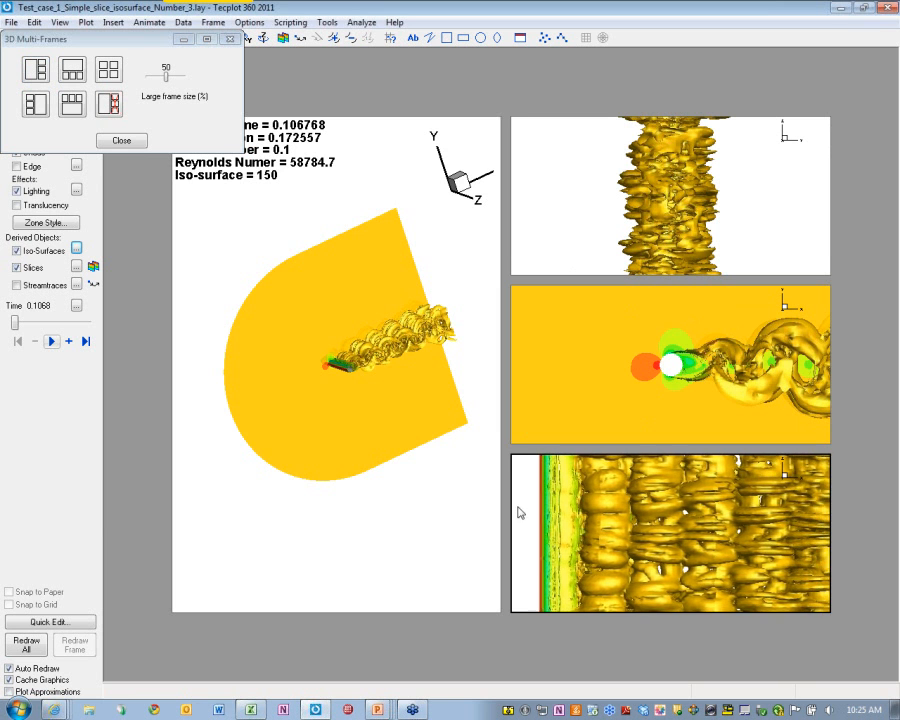
click(321, 440)
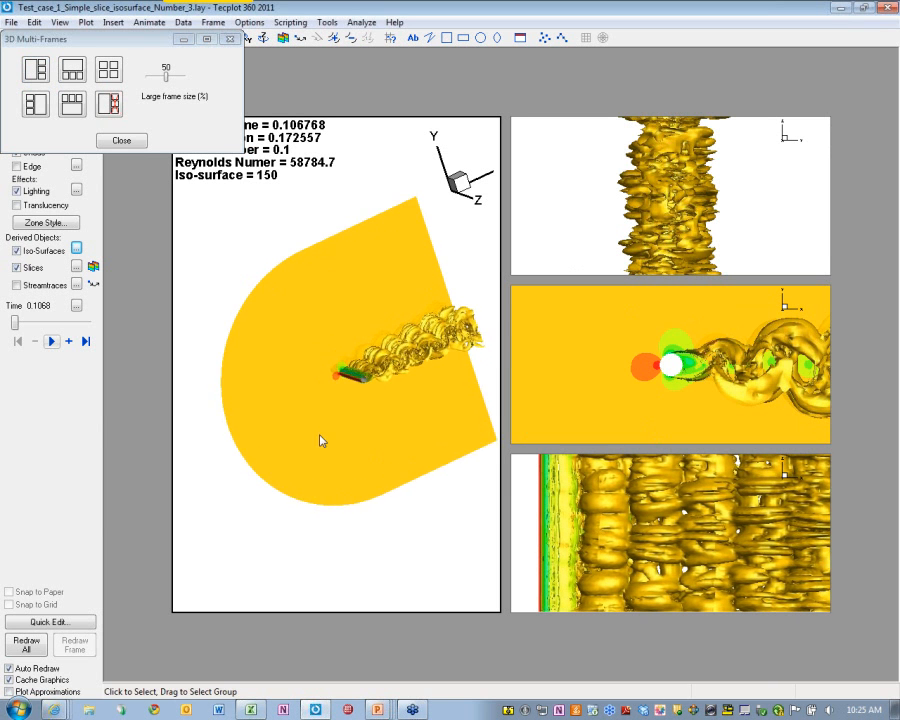
click(51, 341)
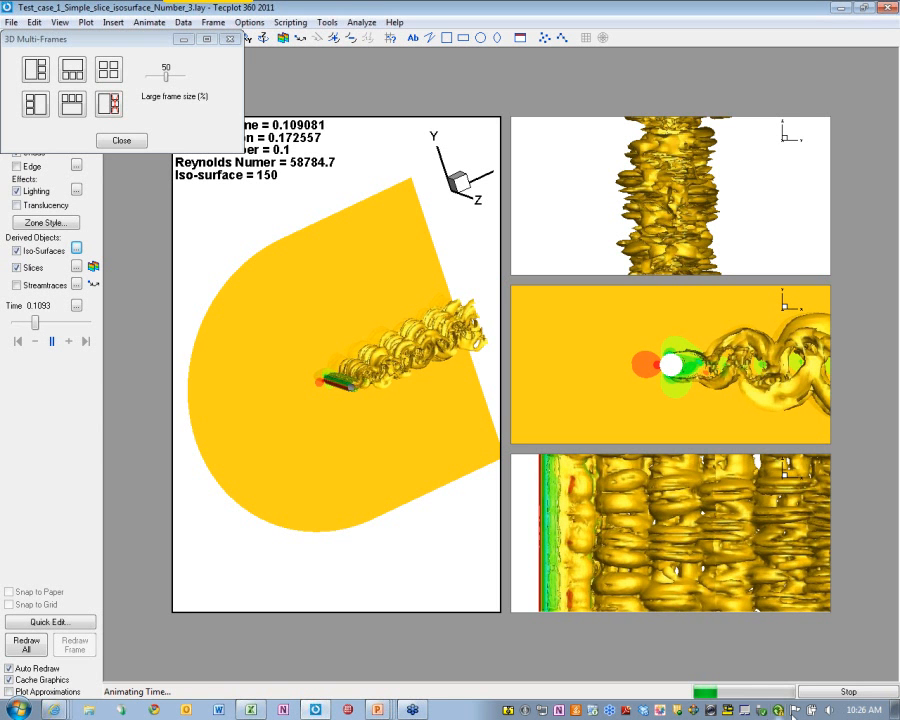
Stop the four-frame iso-surface animation
click(840, 696)
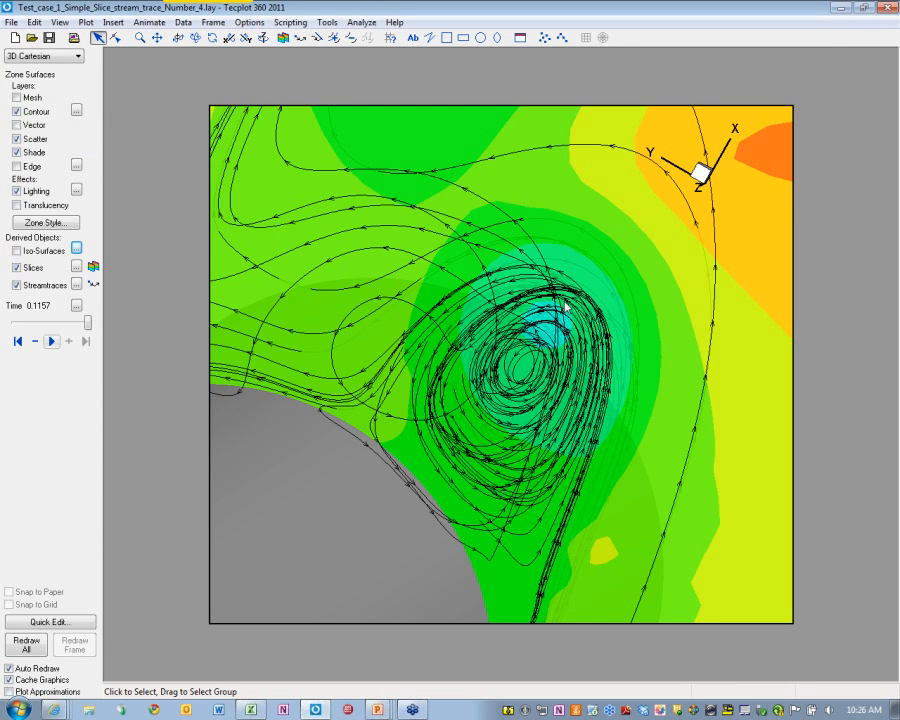
Rotate the streamtrace view slightly, step back toward the start time, and play the animation
ctrl+right_drag(568, 321, 489, 343)
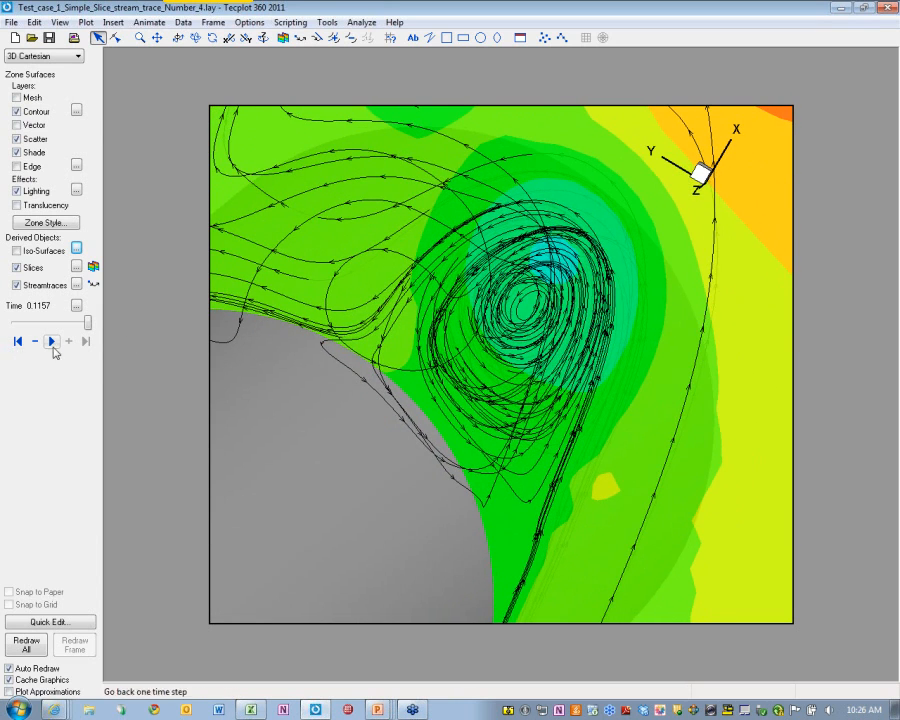
click(17, 342)
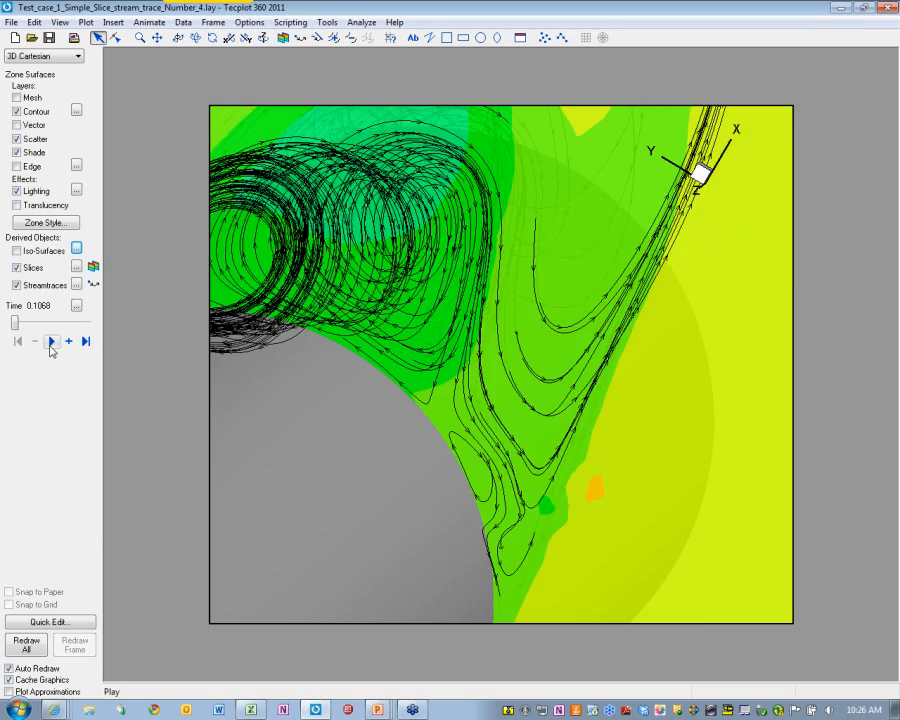
click(51, 342)
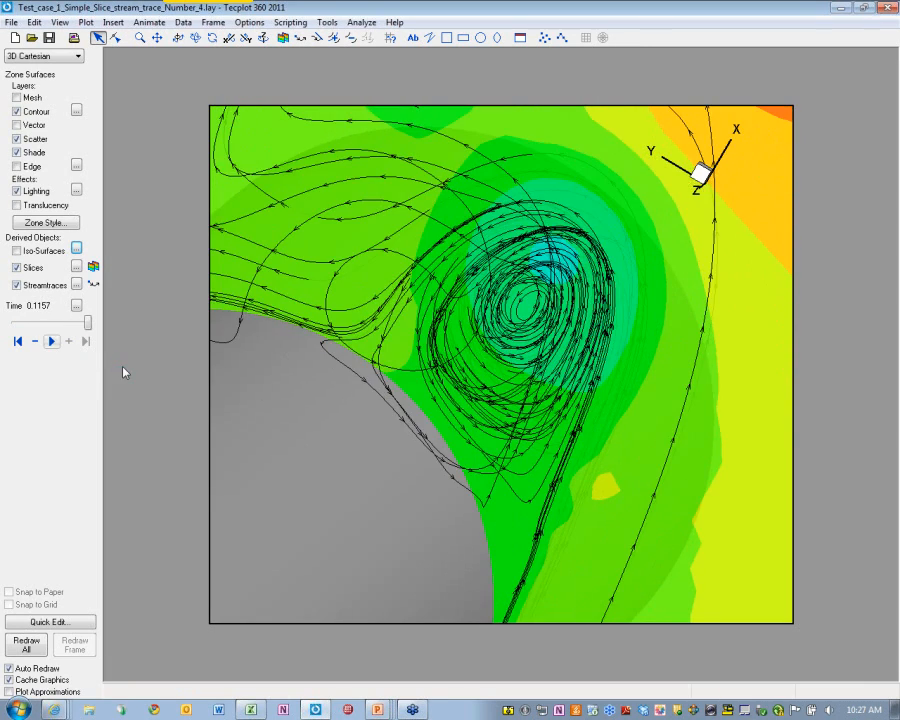
Turn the cylinder to an oblique view, pan it down-left, and replay the flow through time
middle_drag(460, 389, 648, 285)
right_drag(648, 285, 494, 466)
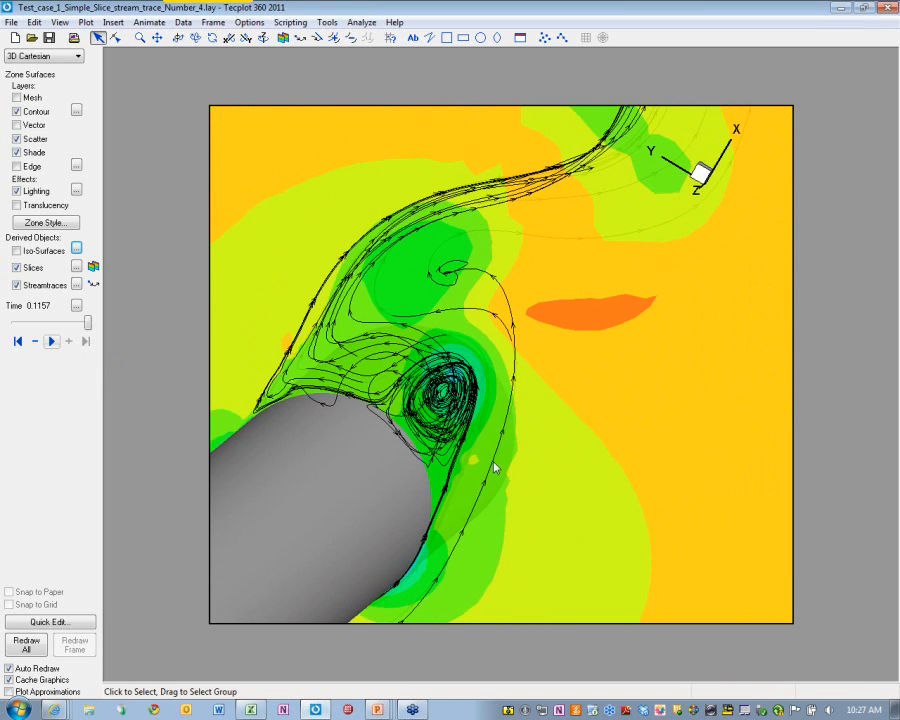
click(53, 342)
click(362, 22)
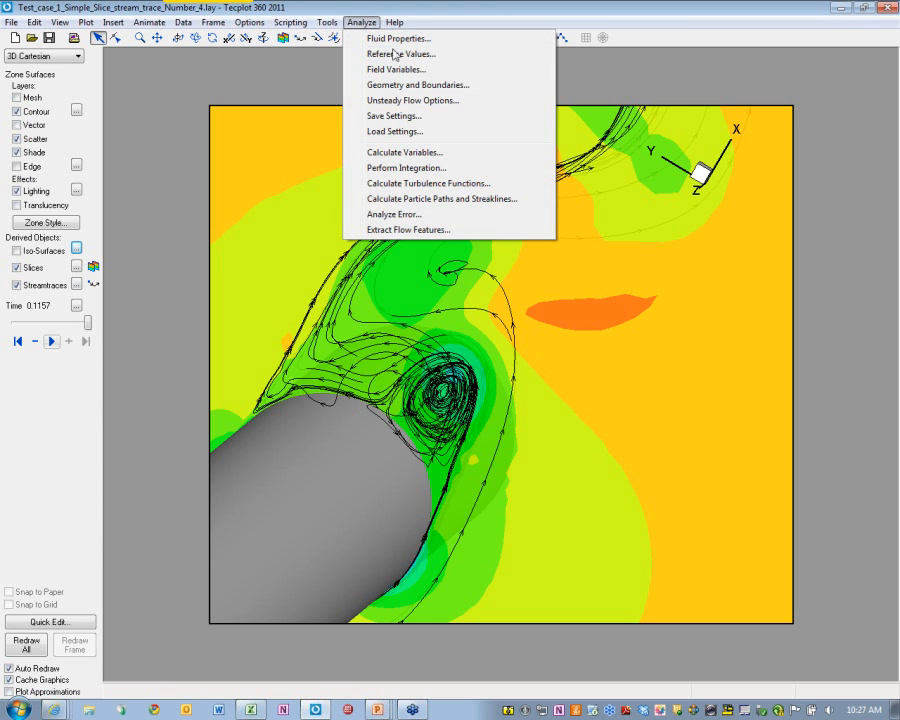
Hide slices and streamtraces, keep release at 5 per solution time level, and calculate streaklines
click(436, 198)
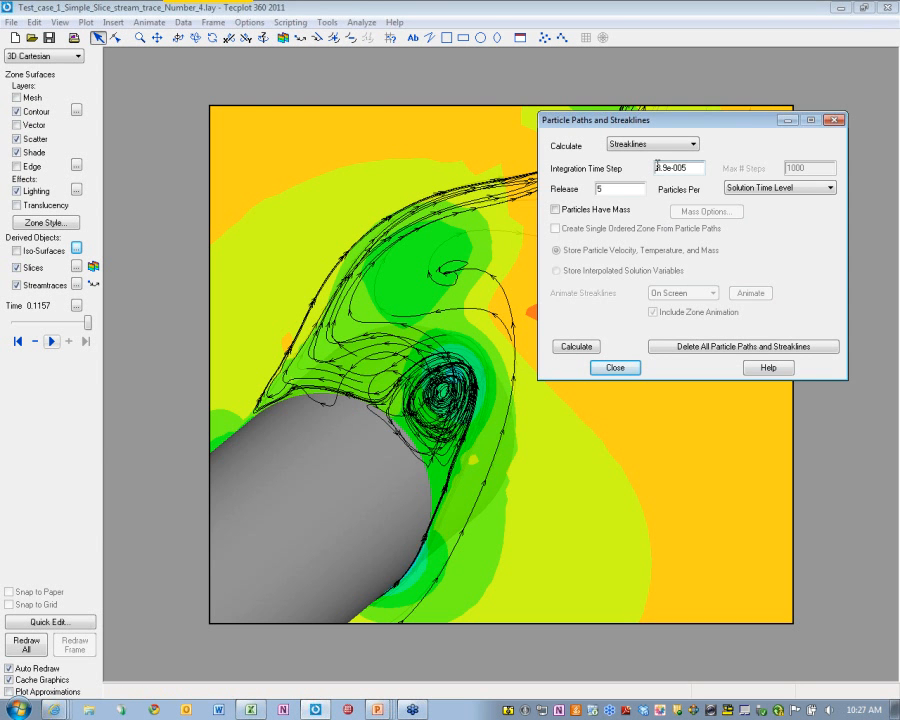
drag(669, 121, 608, 120)
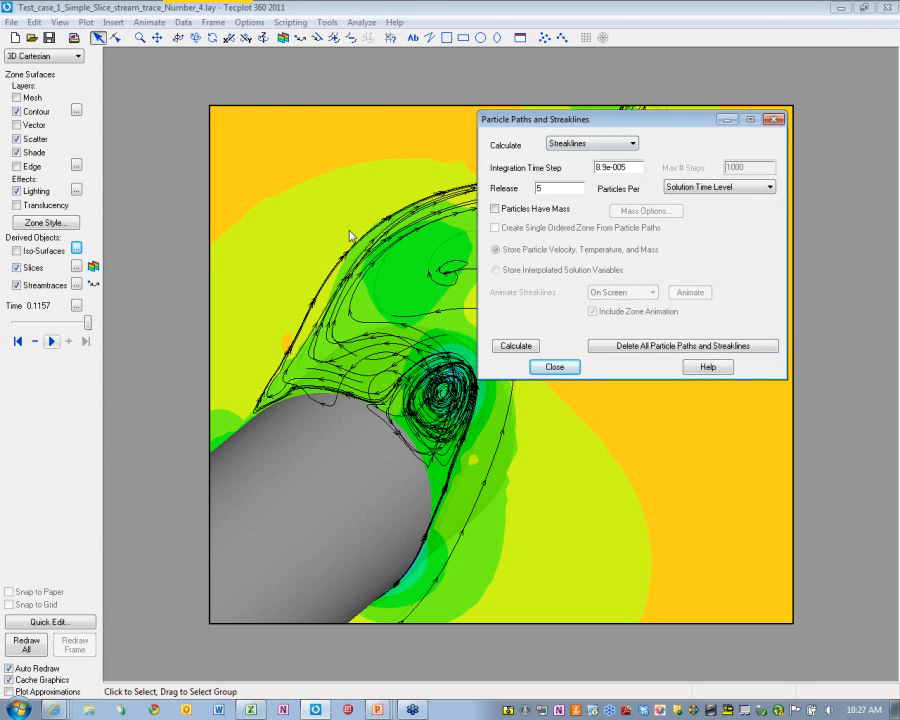
click(22, 270)
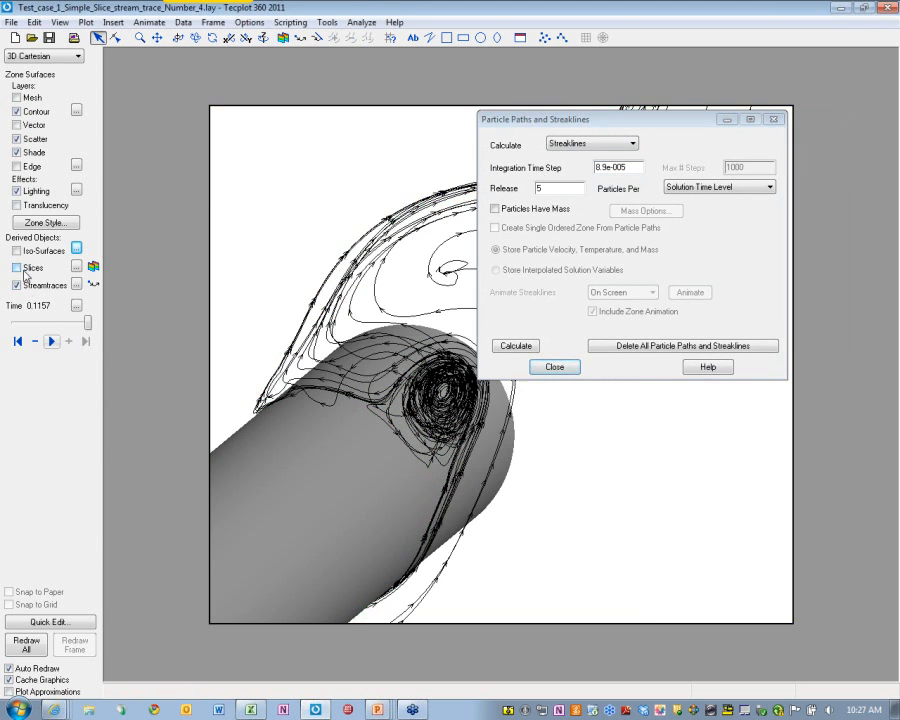
click(16, 285)
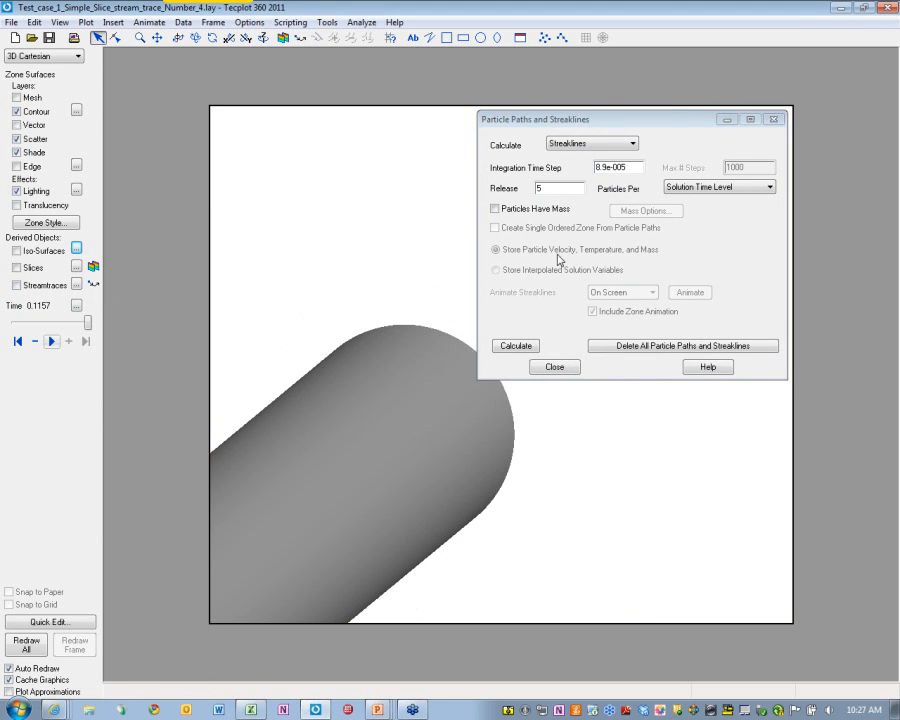
click(573, 189)
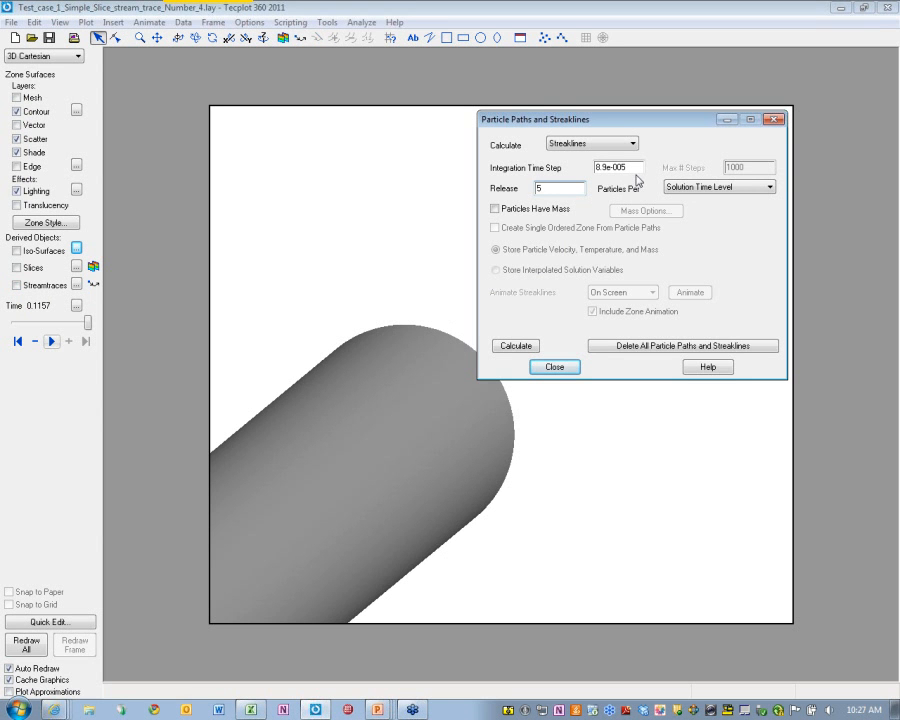
click(740, 187)
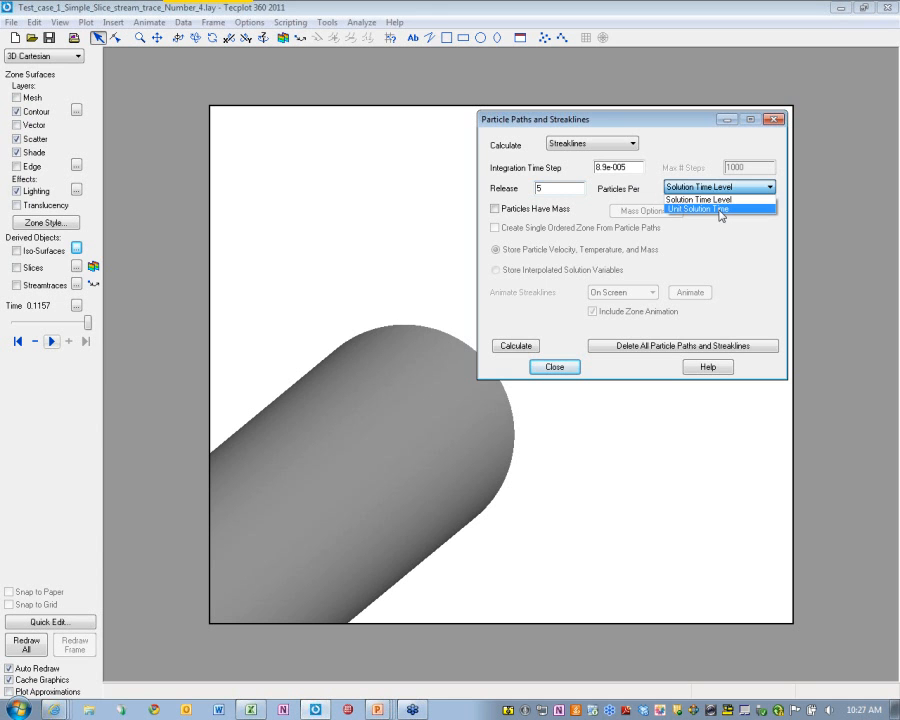
click(678, 199)
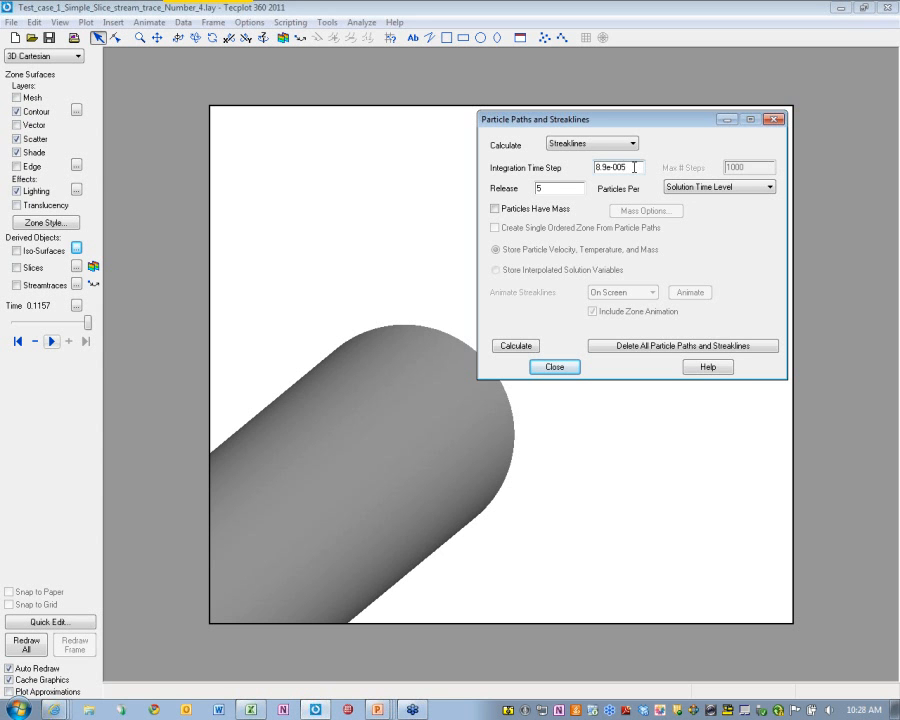
click(520, 346)
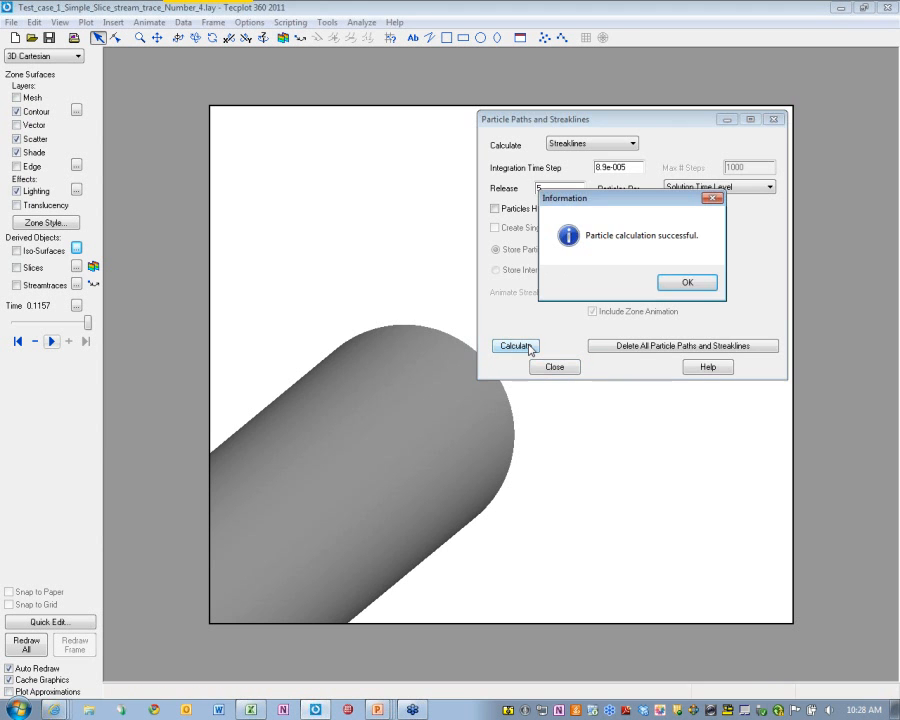
Accept the successful particle calculation, return to the first time step, and play the streaklines
click(687, 282)
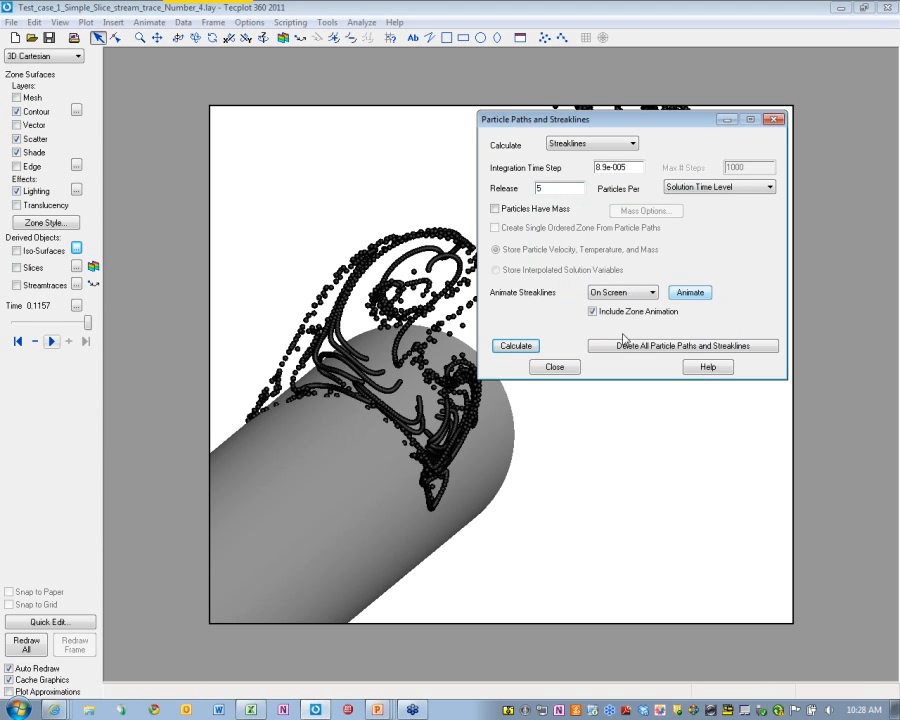
click(17, 341)
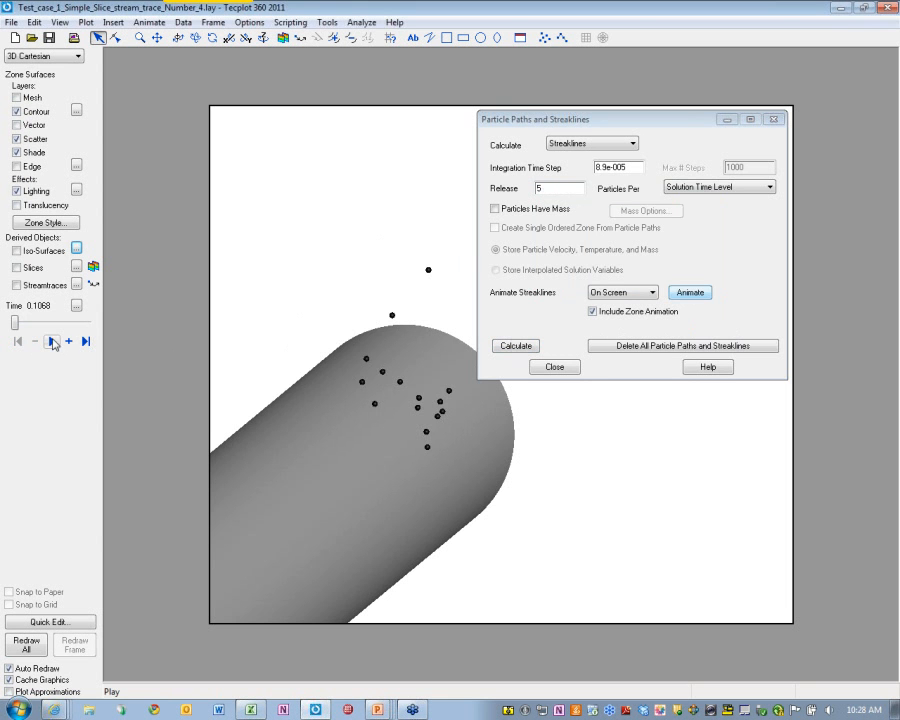
click(50, 342)
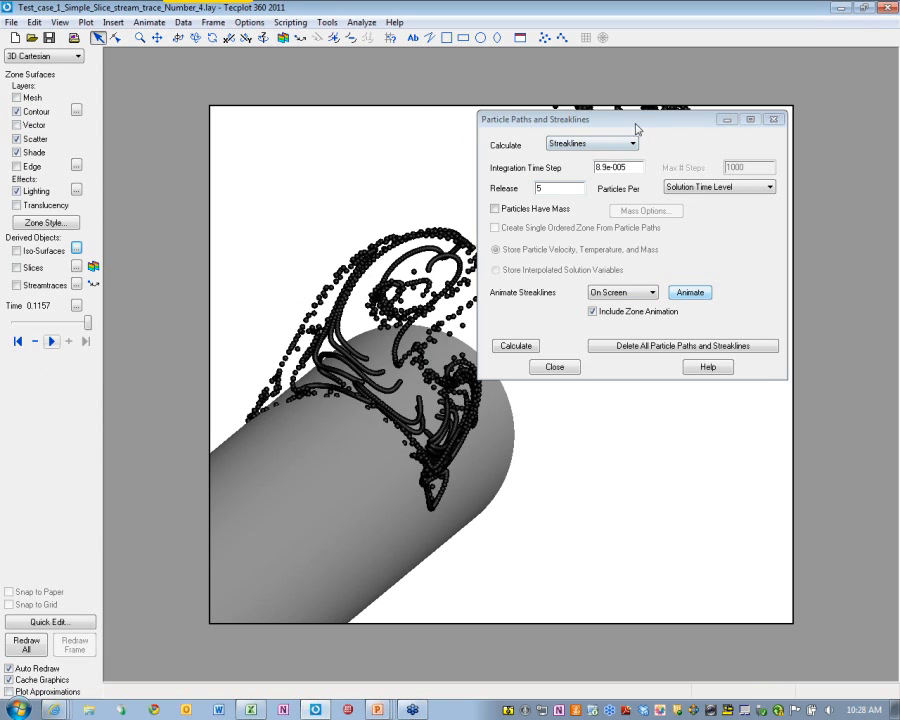
Rotate the view around the cylinder and streaklines, then animate the streaklines
drag(645, 121, 777, 125)
mouse_move(532, 307)
middle_down()
mouse_move(478, 408)
mouse_move(516, 315)
mouse_move(527, 325)
middle_up()
mouse_move(548, 396)
middle_down()
mouse_move(578, 310)
mouse_move(505, 350)
mouse_move(425, 452)
mouse_move(556, 446)
mouse_move(562, 418)
mouse_move(476, 424)
mouse_move(477, 476)
mouse_move(476, 458)
mouse_move(395, 488)
middle_up()
click(817, 292)
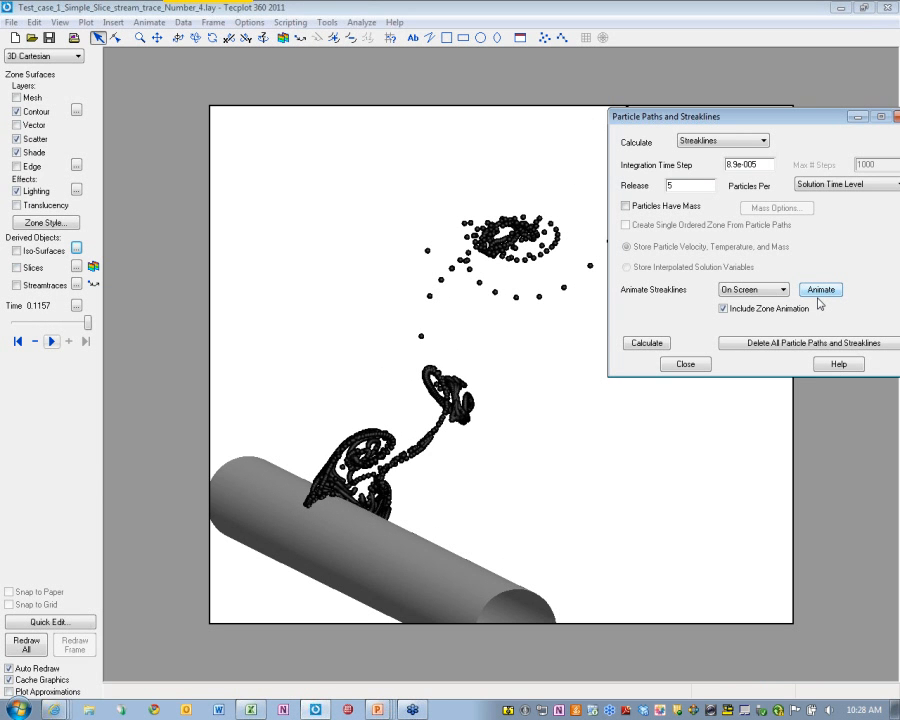
Show the streamtraces and coloured slice again, animate the streaklines with them, then stop
click(16, 285)
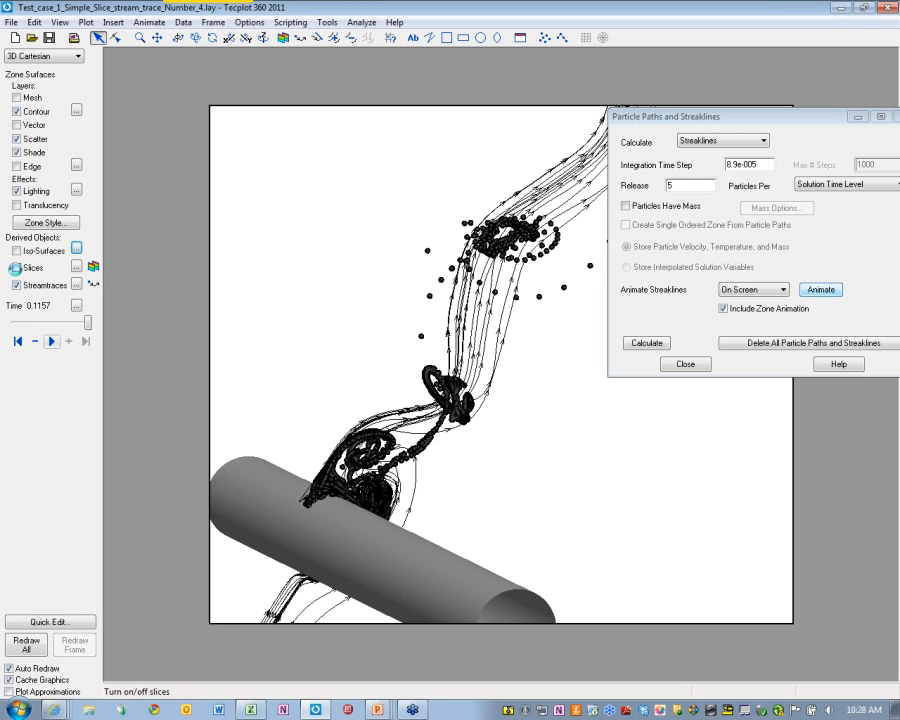
click(16, 268)
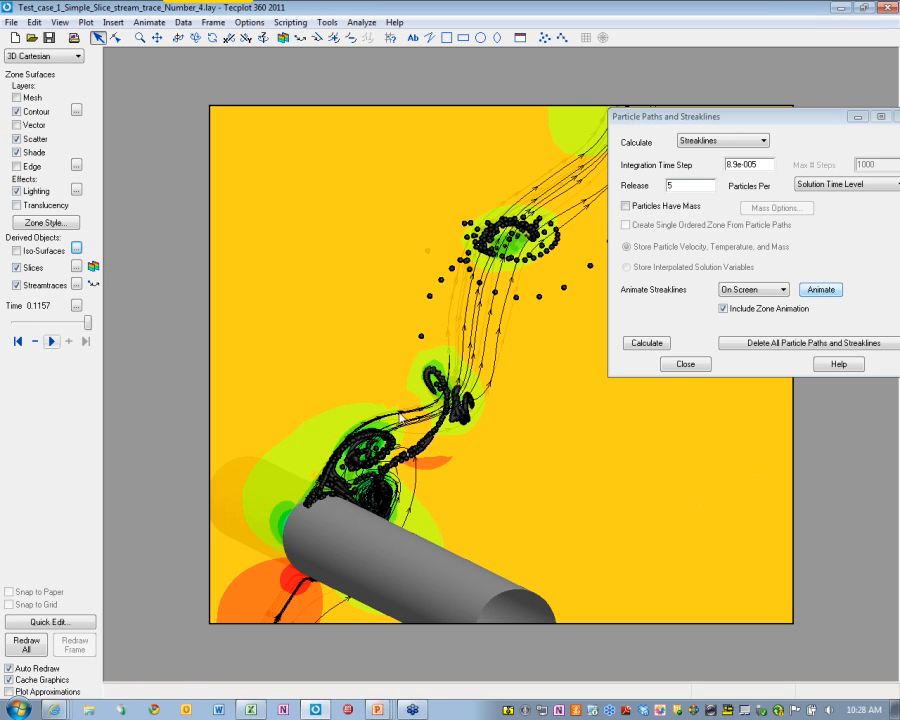
click(823, 292)
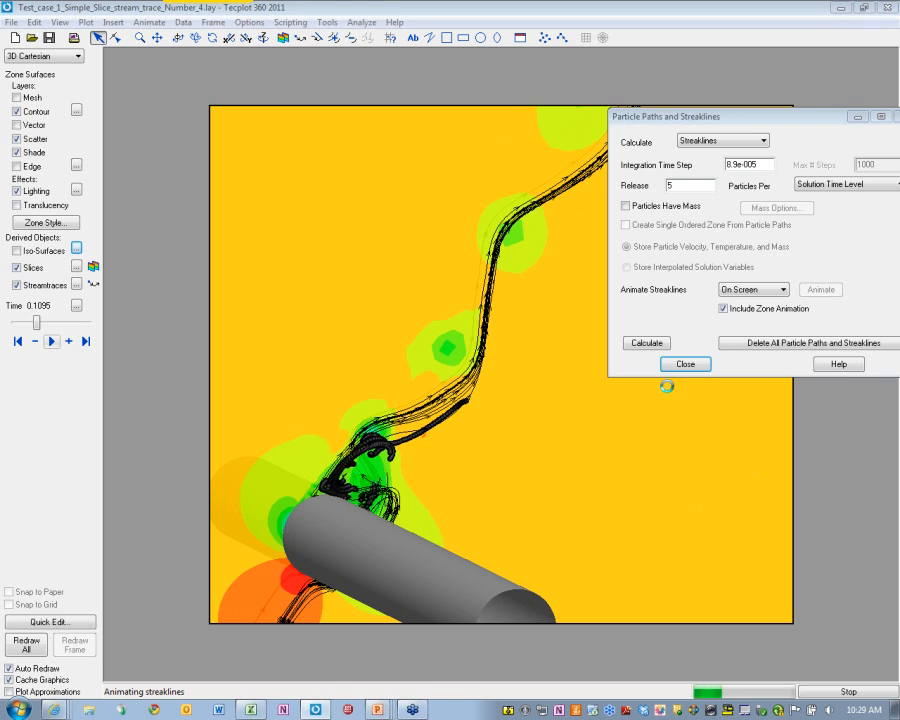
click(842, 691)
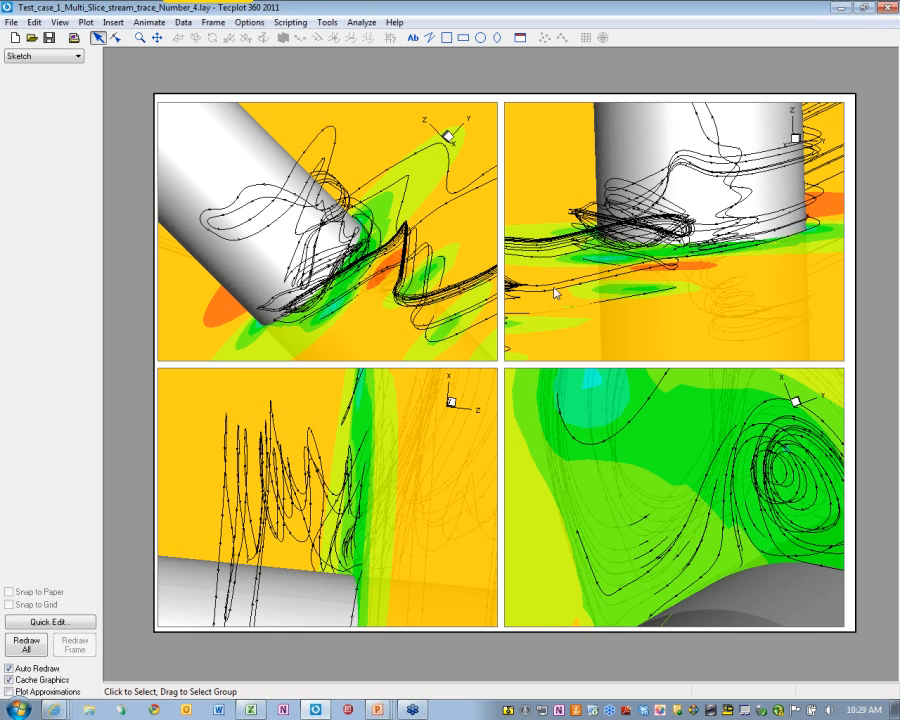
With the upper-left frame active, step back one time step and play the linked animation to time 0.1157
click(434, 293)
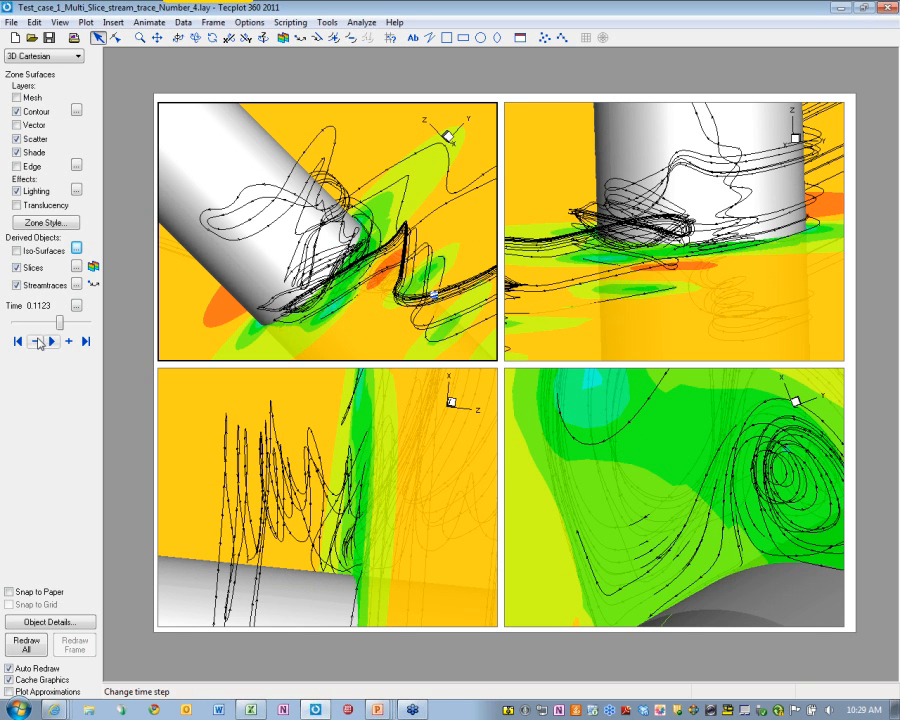
click(37, 342)
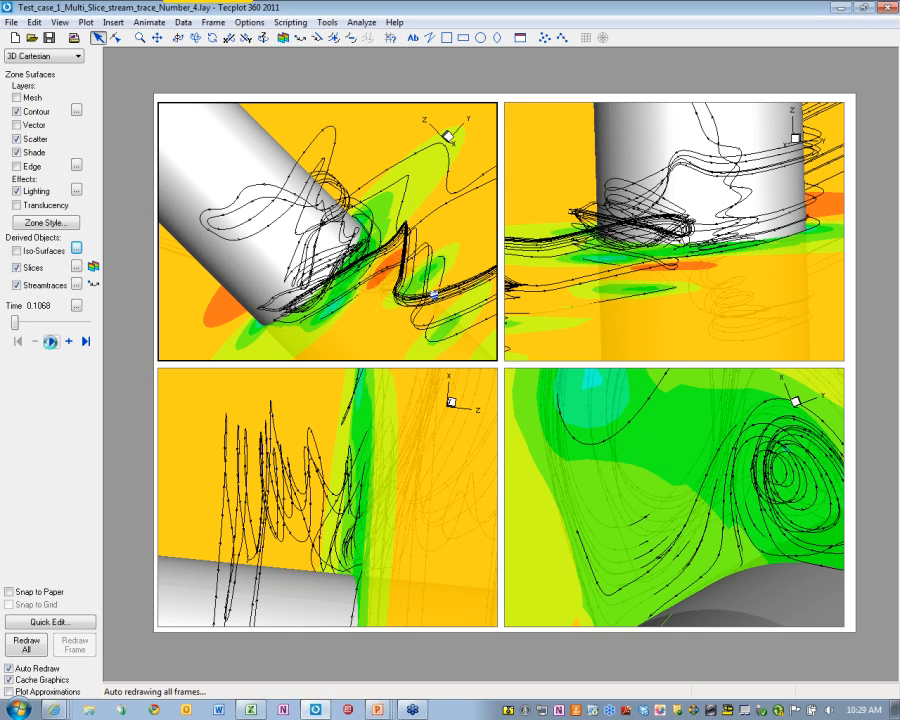
click(50, 342)
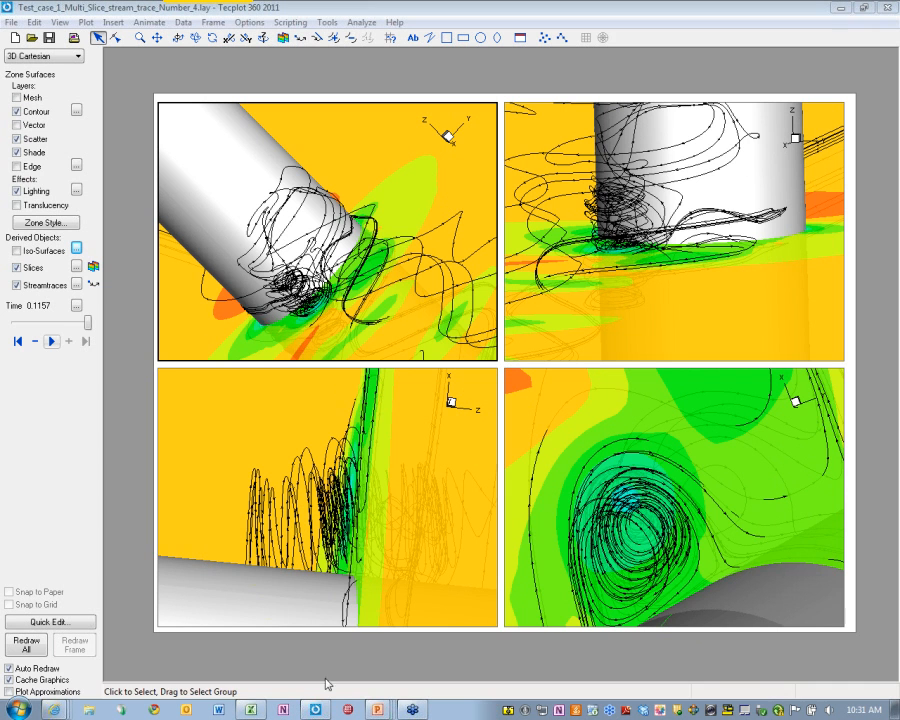
mouse_move(379, 711)
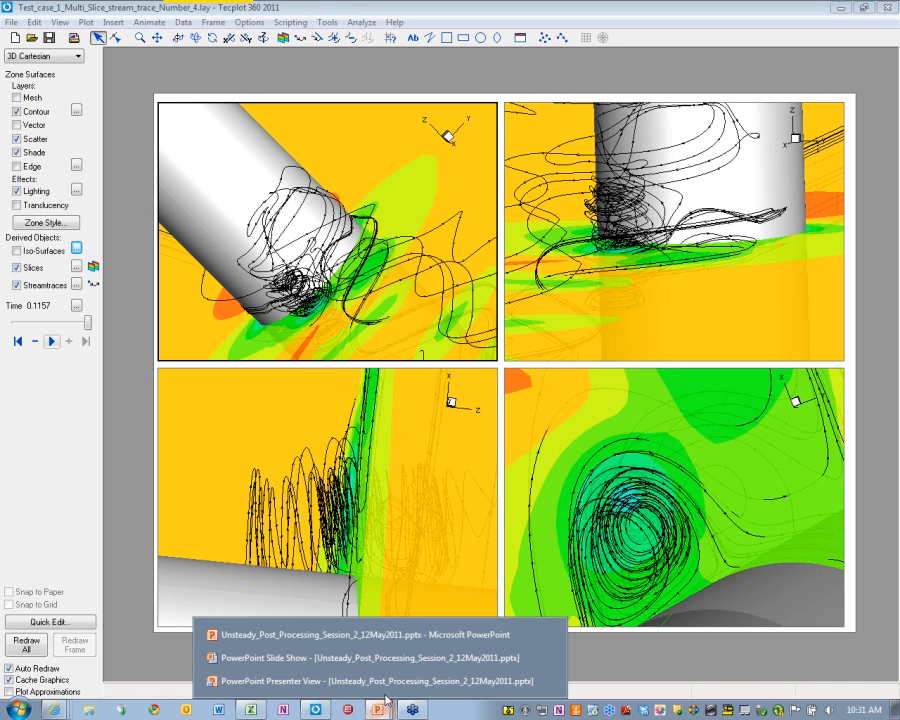
Return to PowerPoint, resume the slide show and advance past Use Case #1 to the Pointwise credit slide
click(348, 682)
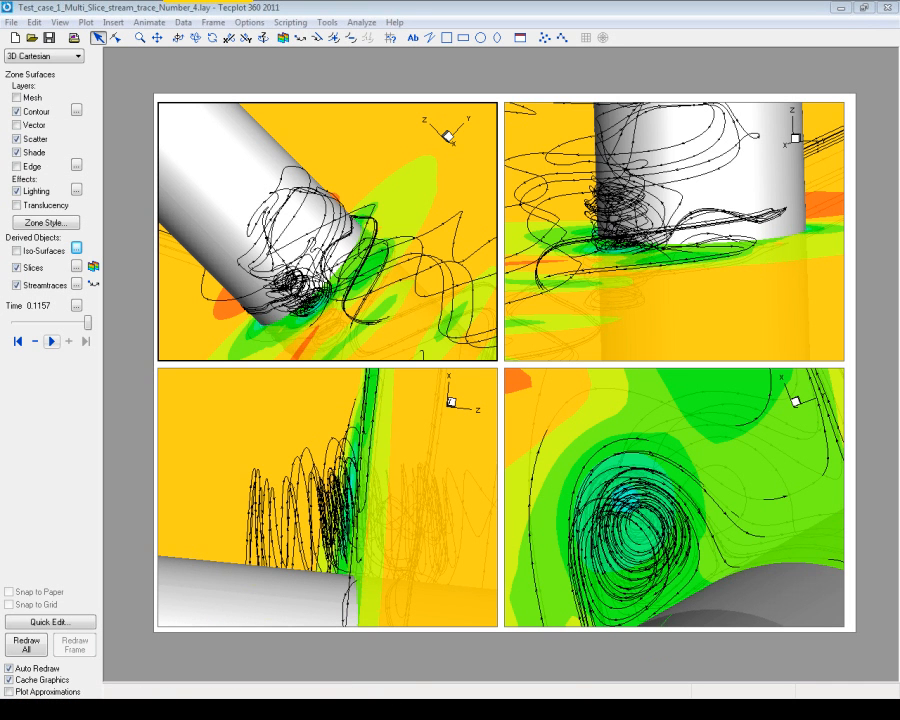
key(alt+Tab)
key(alt+Tab)
key(alt+Tab)
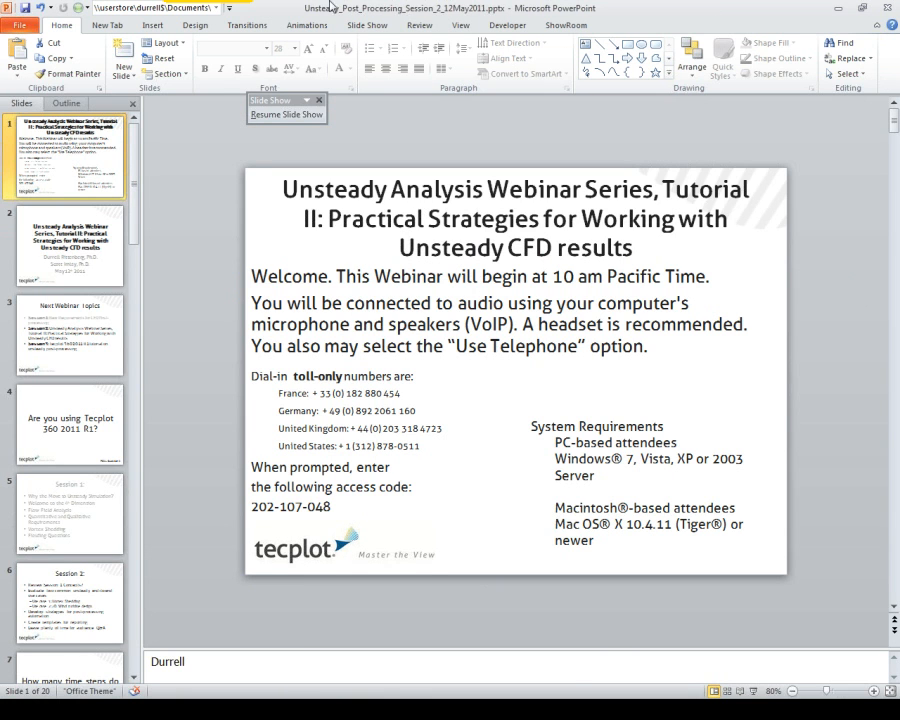
click(296, 114)
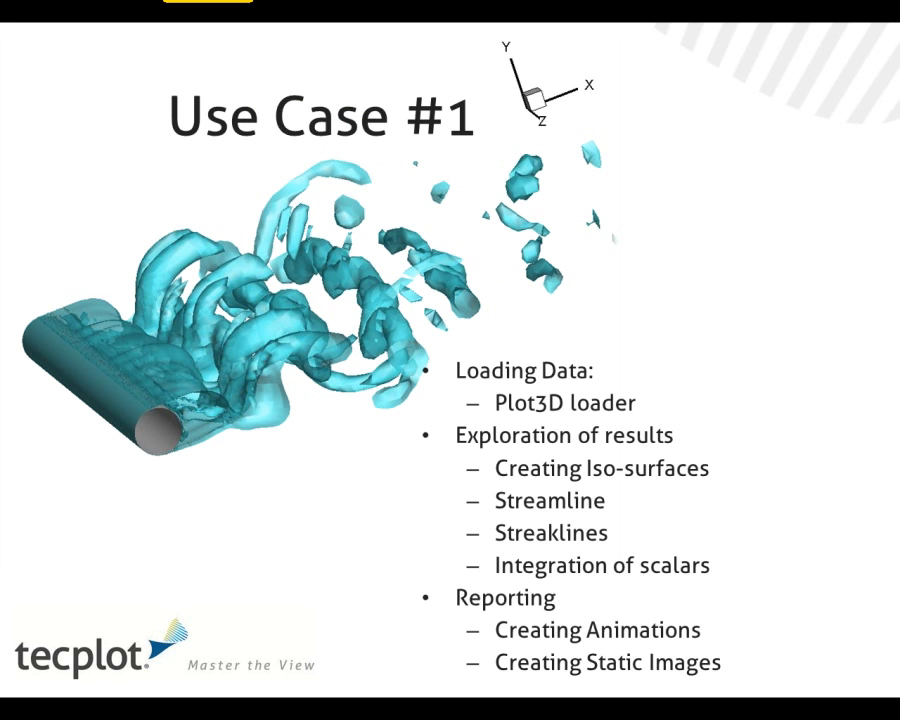
key(Right)
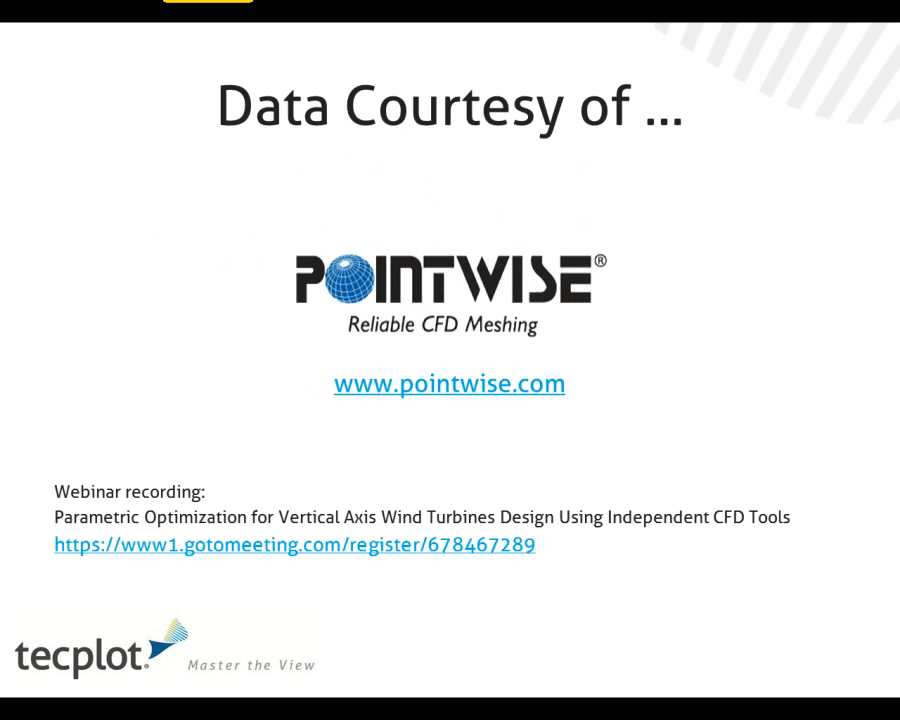
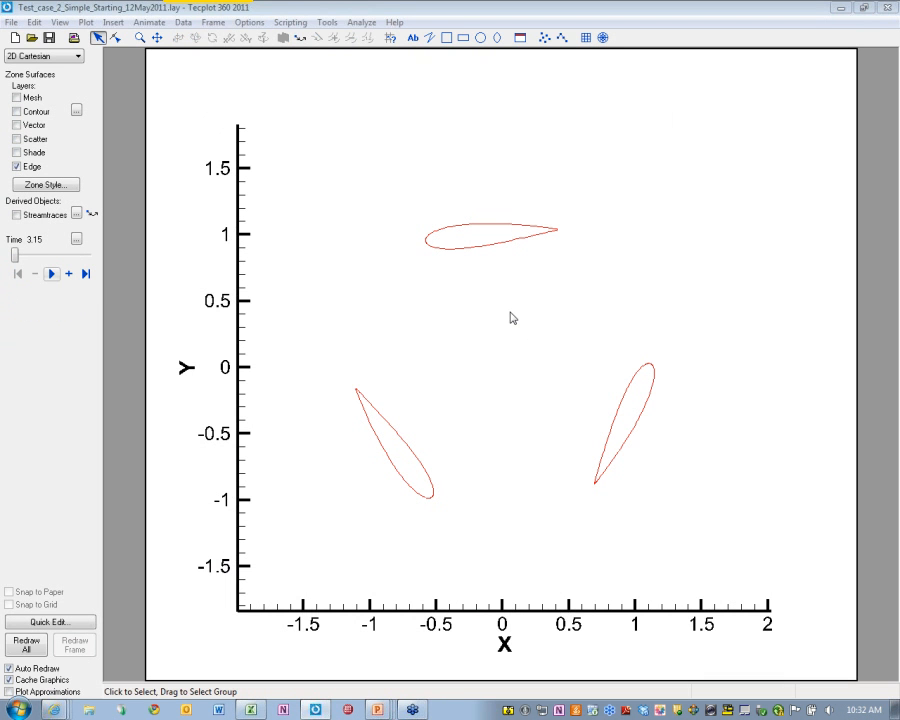
click(336, 22)
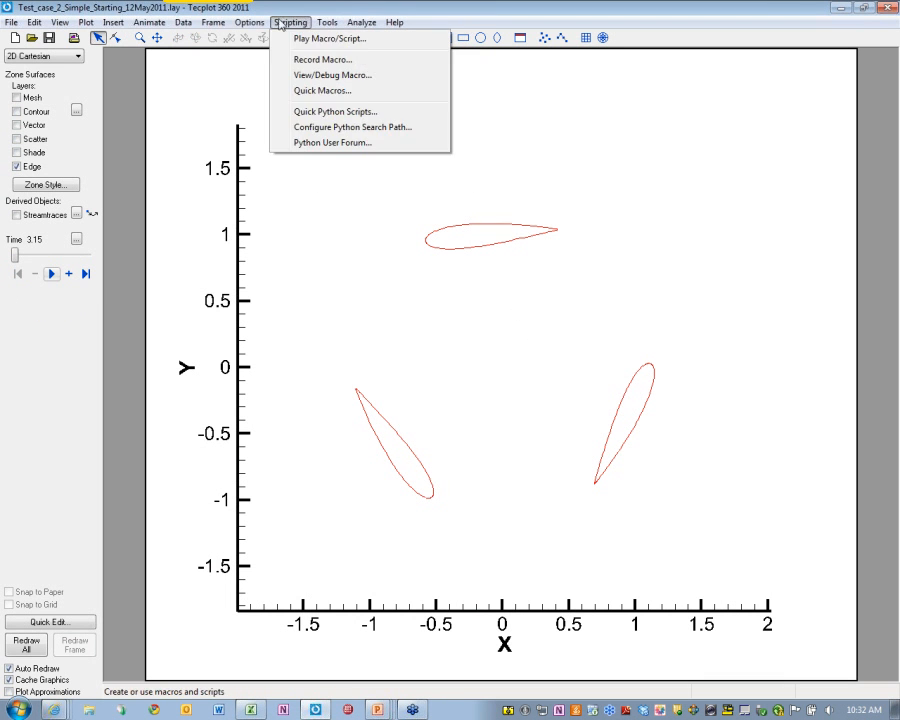
mouse_move(183, 23)
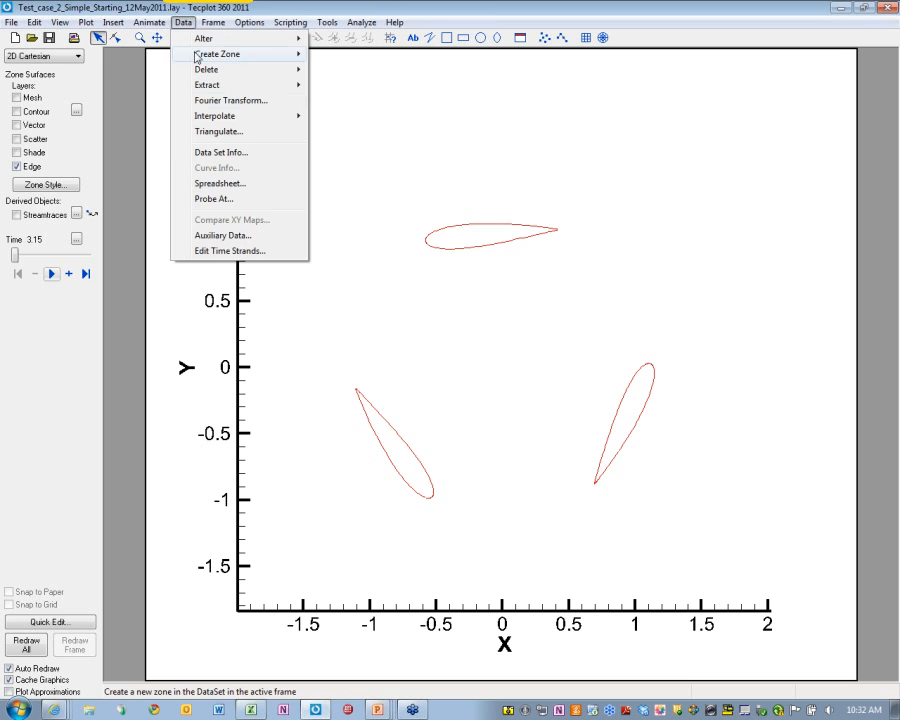
click(259, 152)
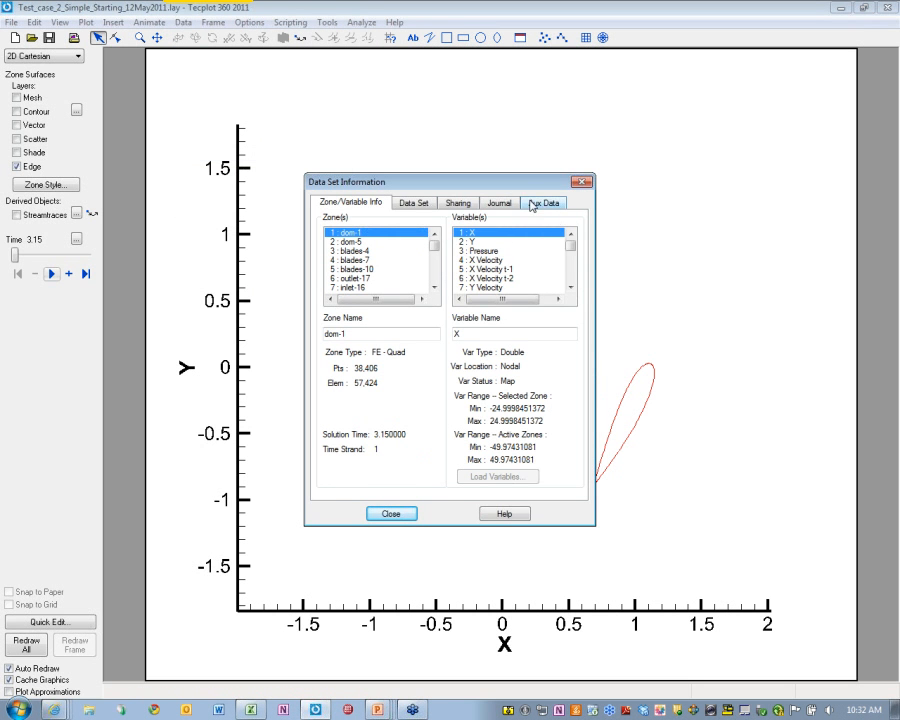
click(530, 204)
click(498, 229)
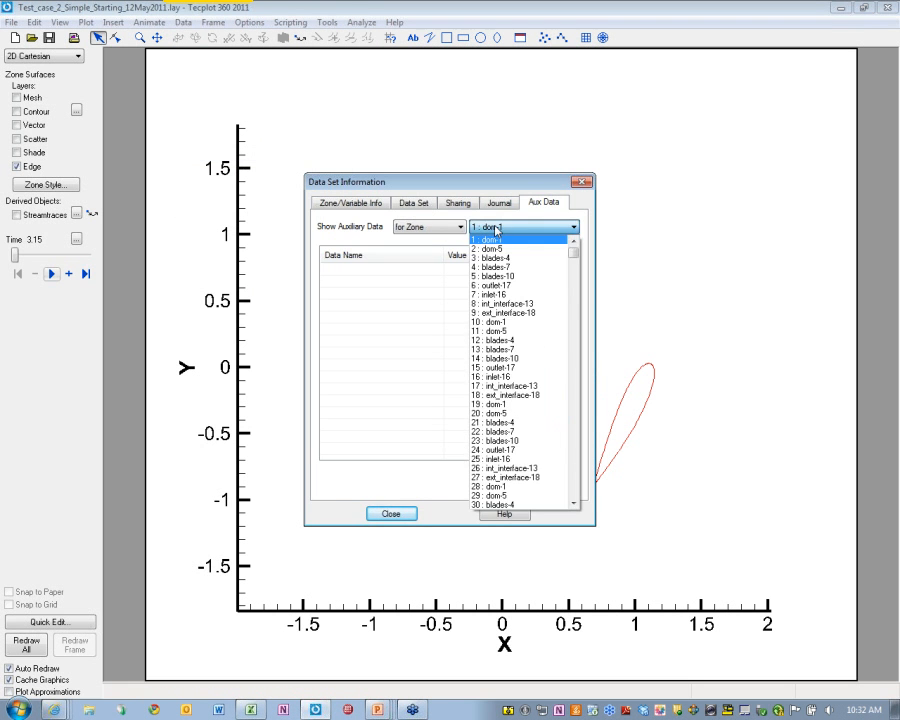
click(450, 230)
click(450, 230)
click(430, 248)
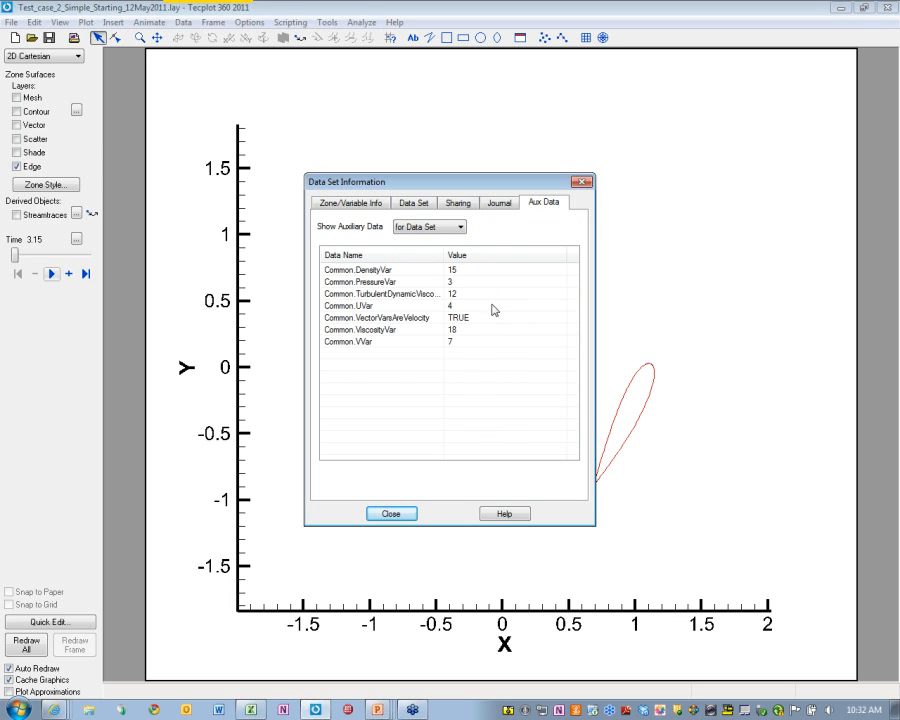
click(422, 206)
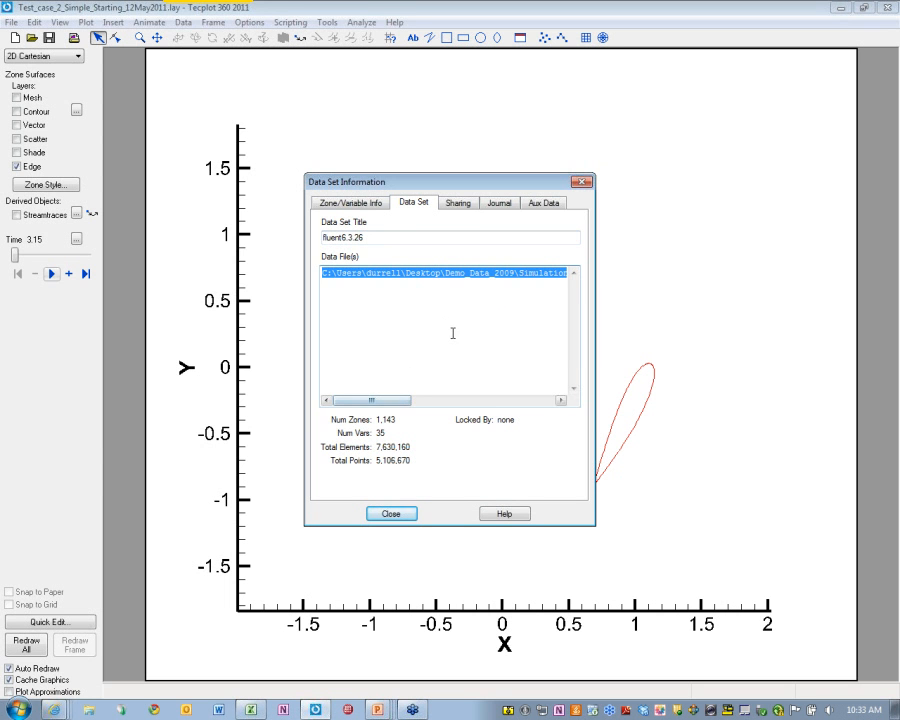
click(499, 240)
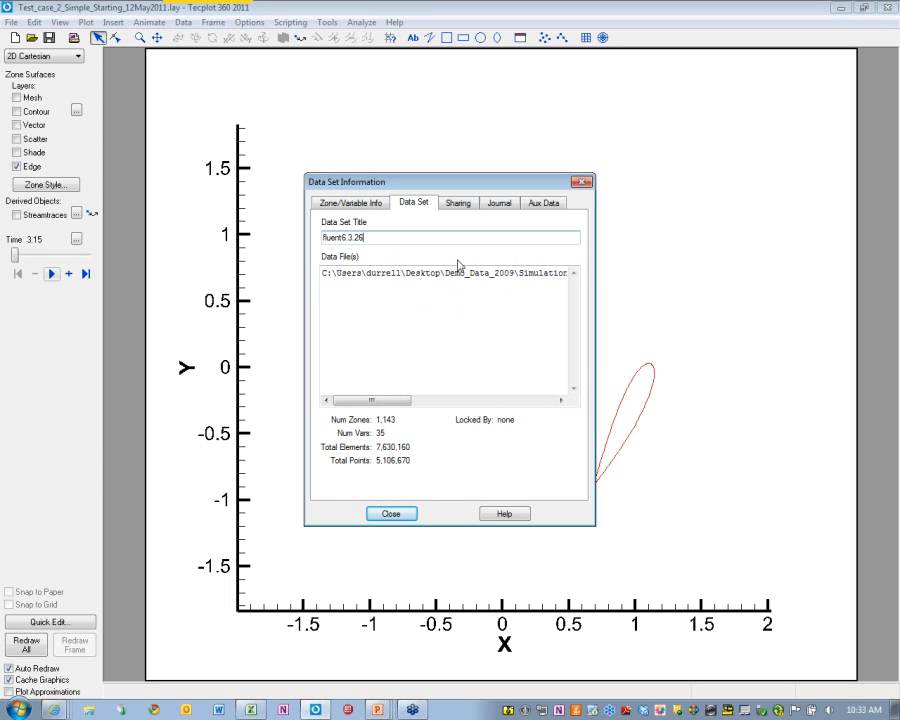
click(581, 183)
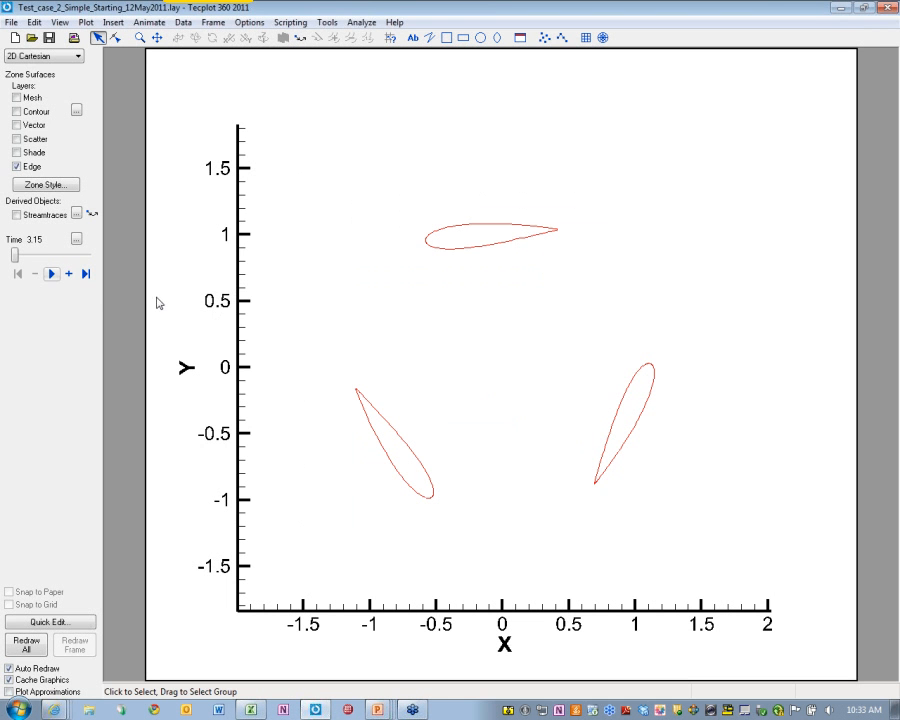
Play the rotating-airfoil animation, restart it from the first time step, and pause at time 3.78
click(55, 276)
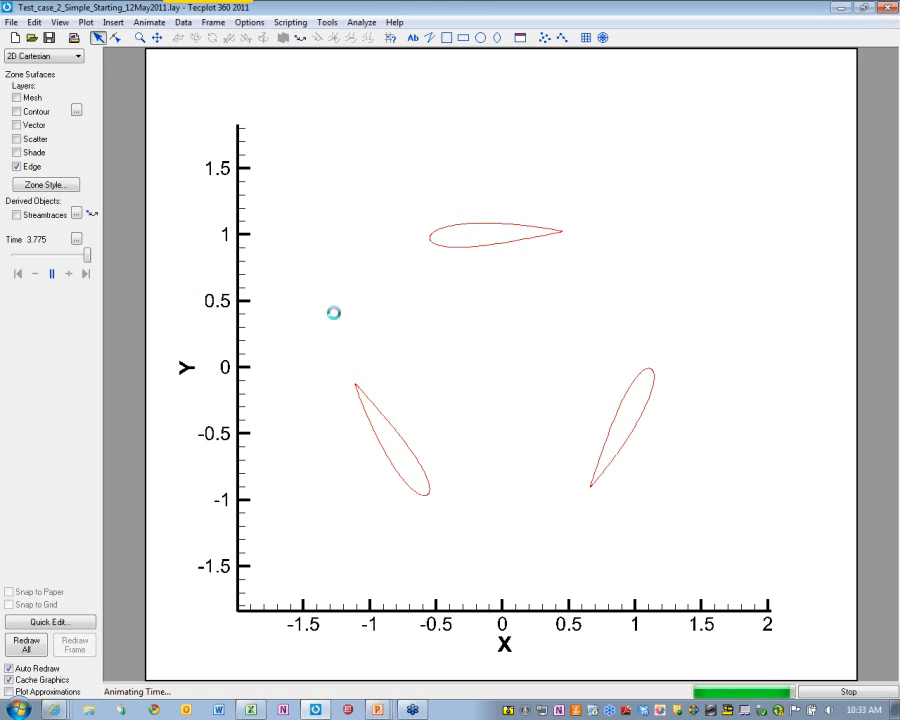
click(17, 274)
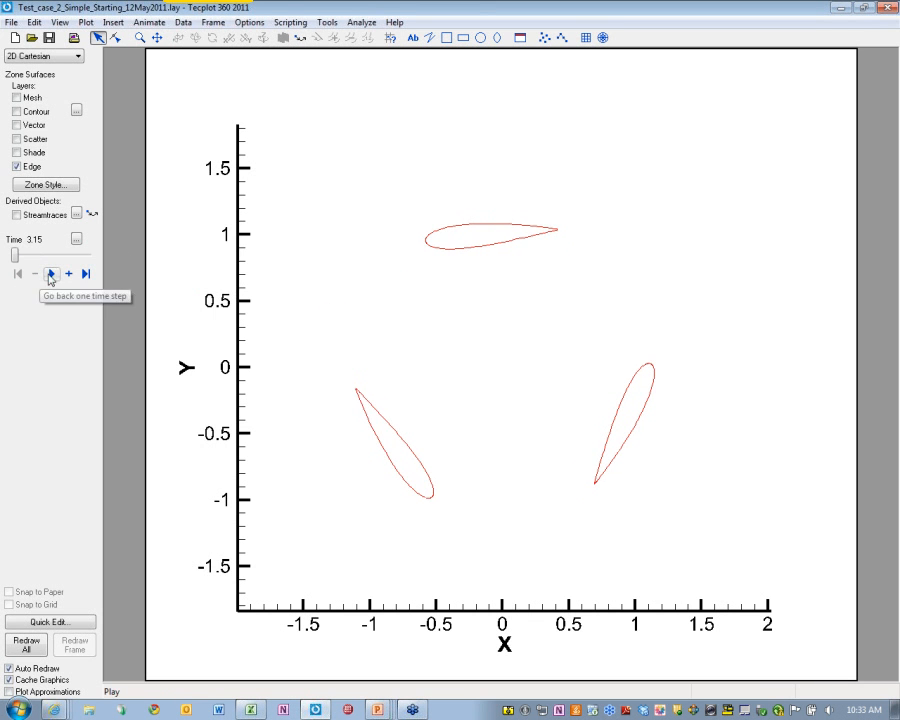
click(52, 275)
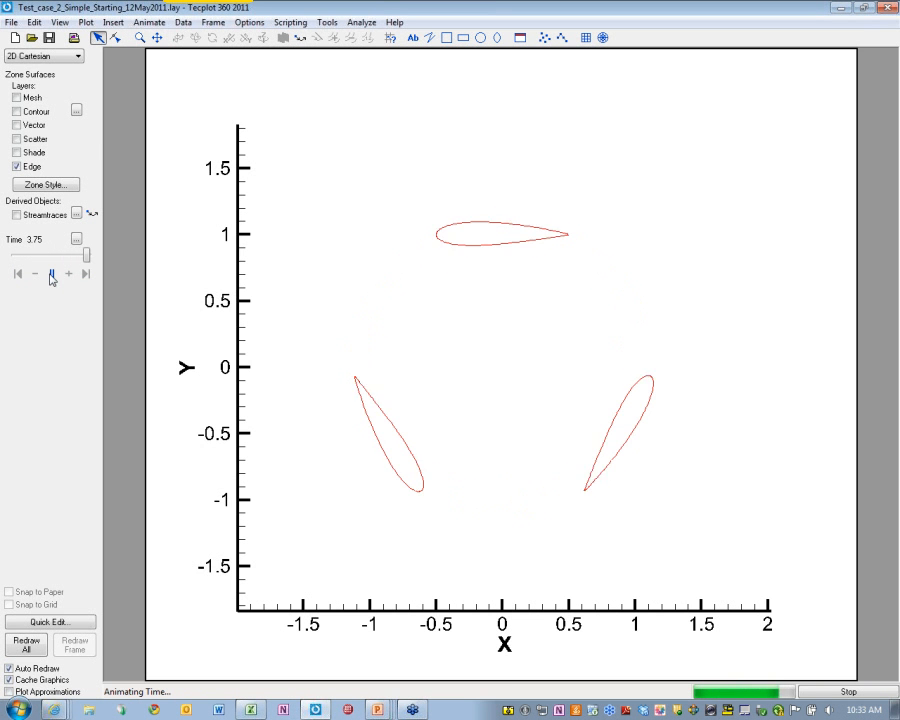
click(51, 276)
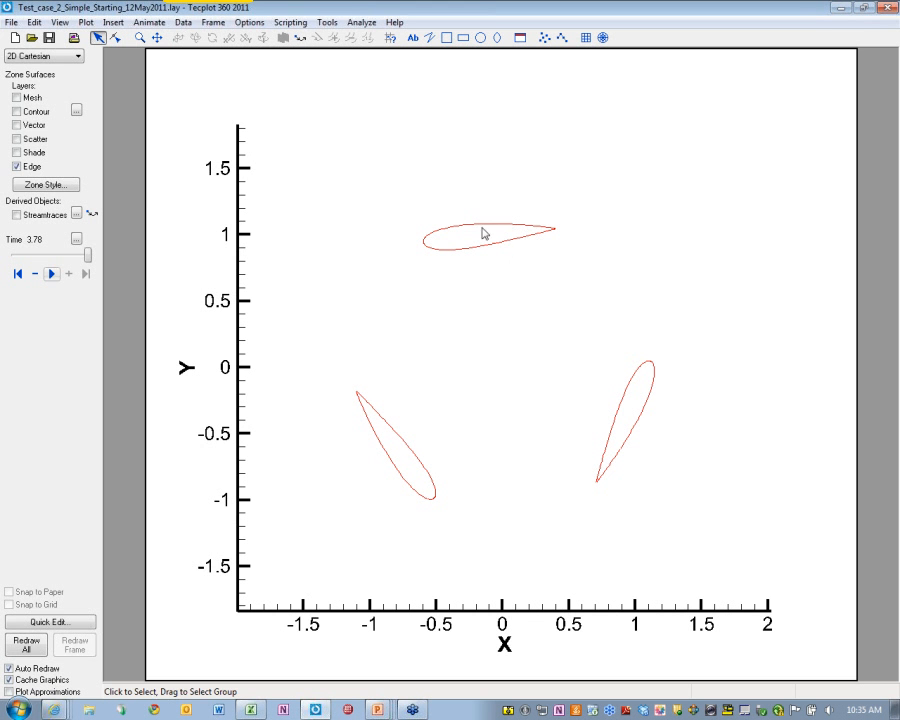
Open Perform Integration and identify the airfoil blade zones through the Zone Style details
click(361, 22)
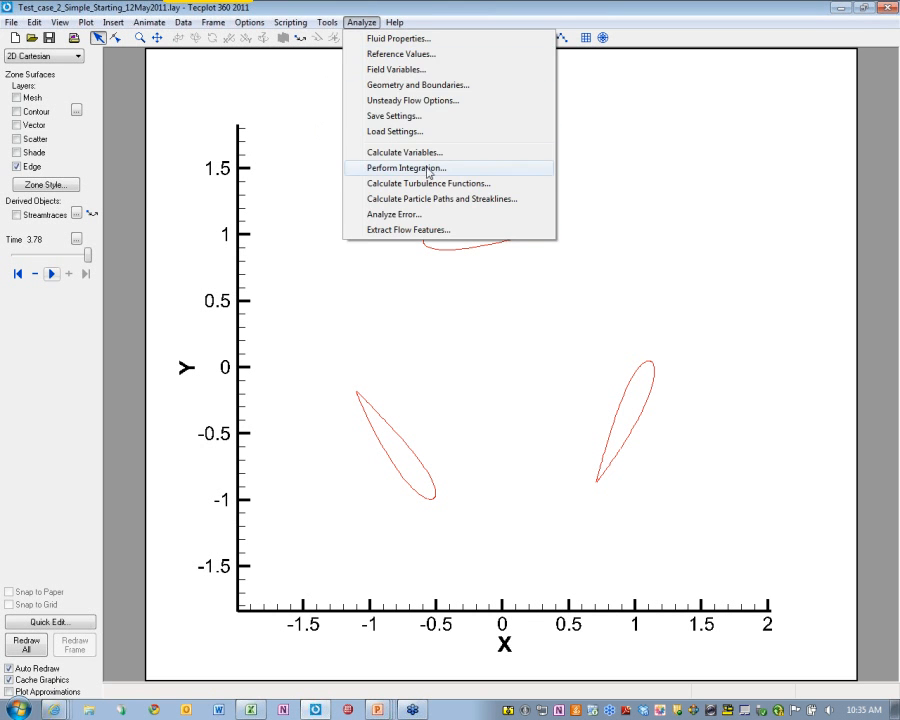
click(429, 169)
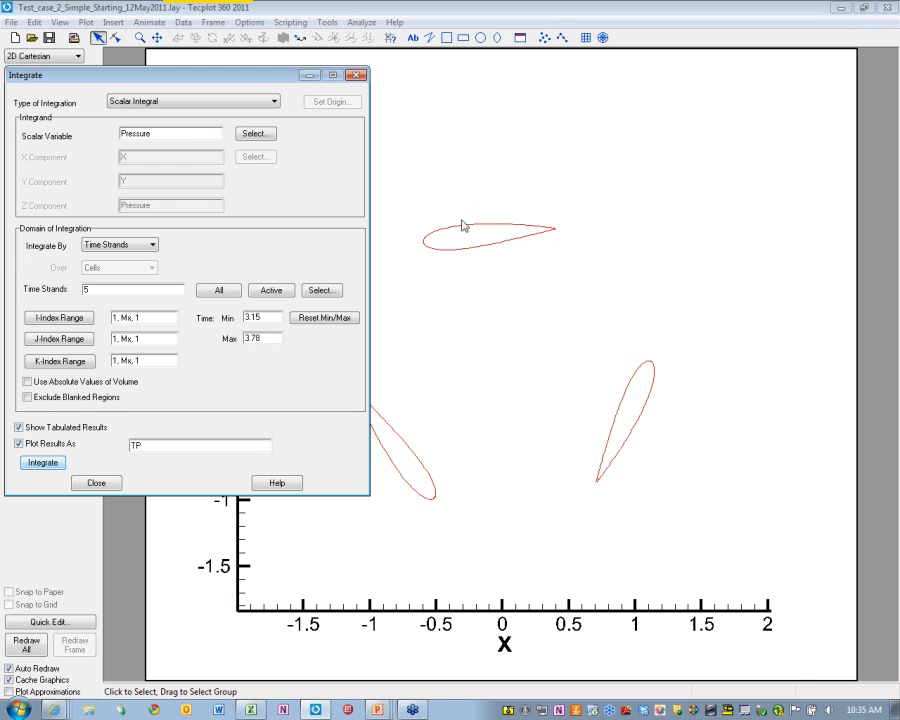
click(471, 225)
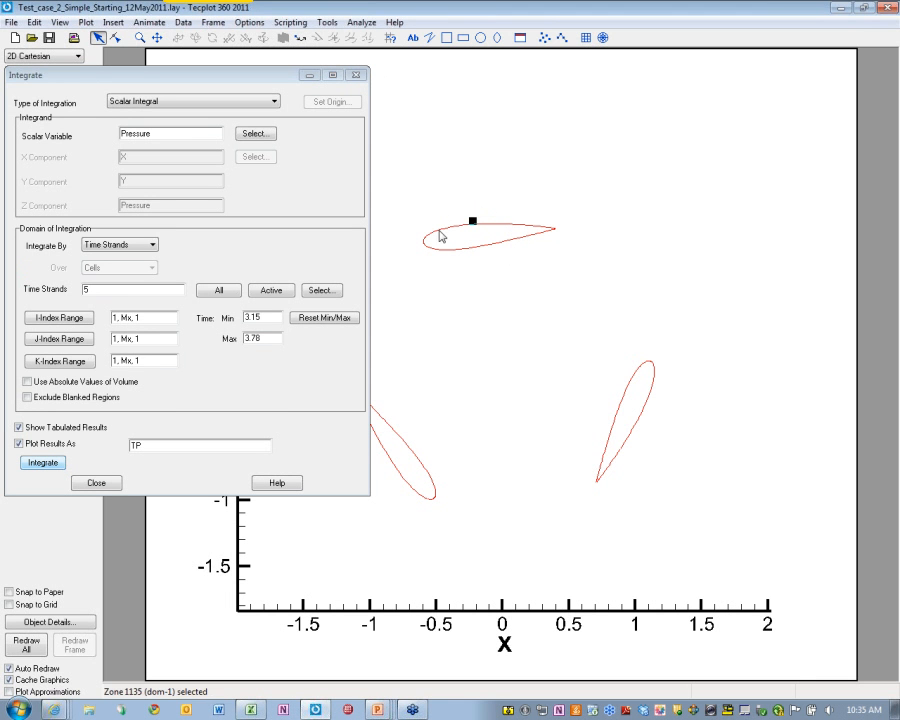
double_click(465, 224)
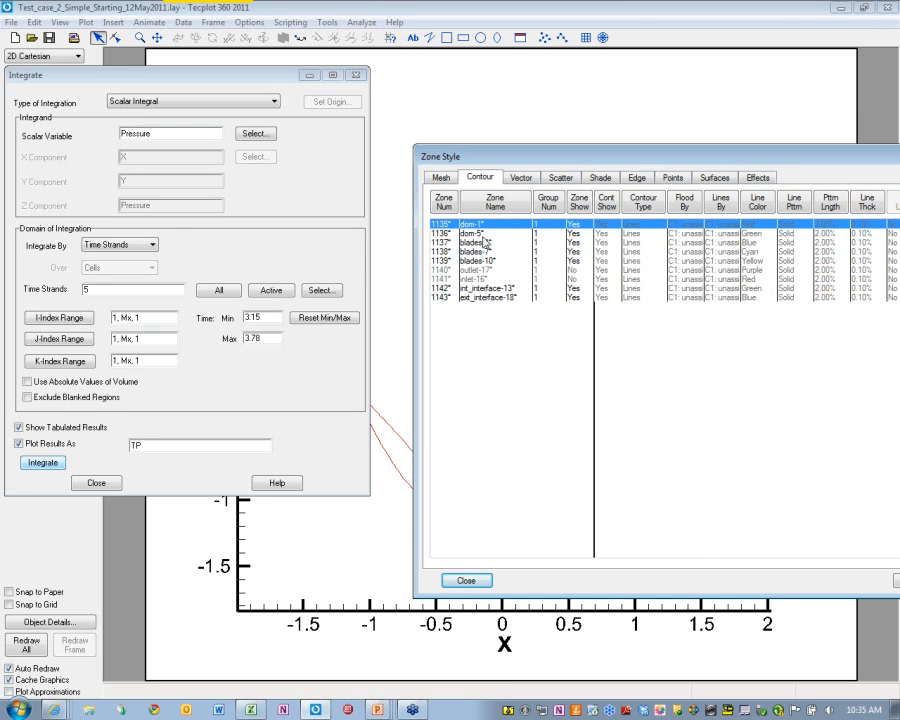
click(395, 429)
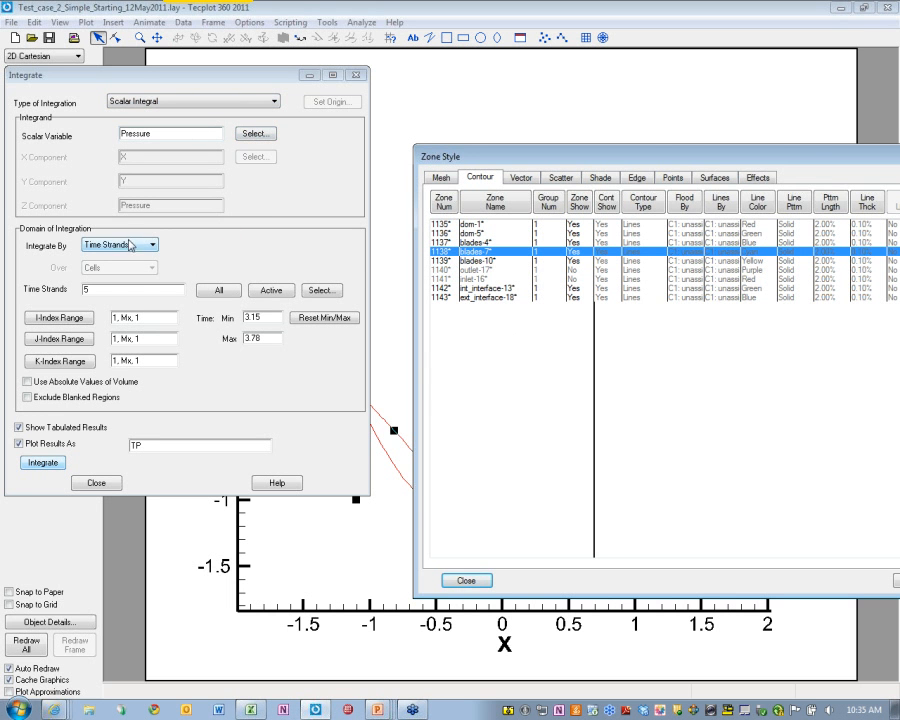
Integrate pressure over time strand 4 (blades-7), then close the results and Zone Style tables
click(317, 292)
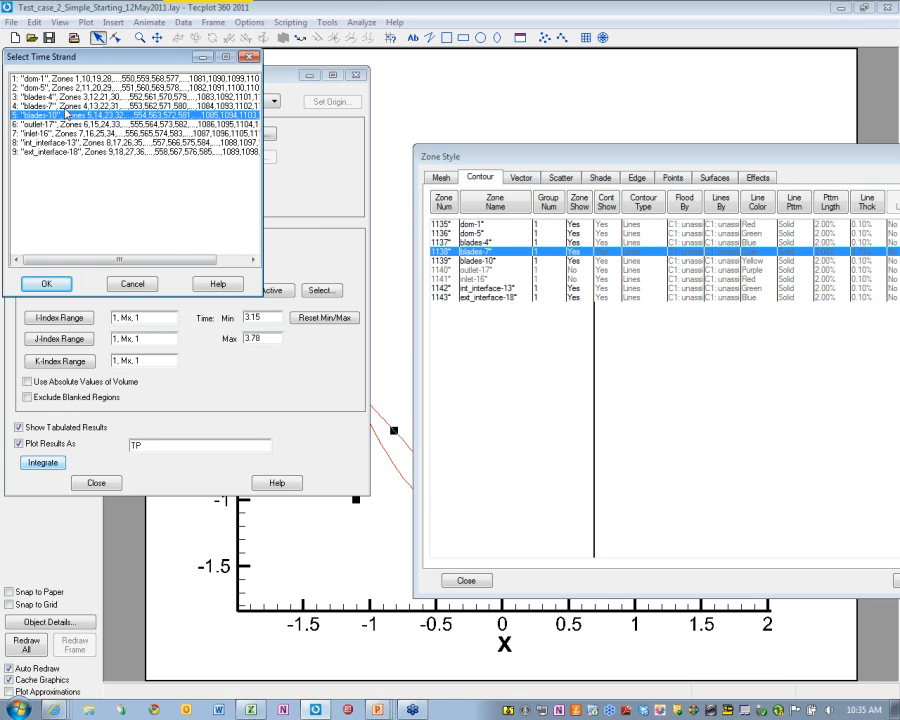
click(60, 104)
click(66, 284)
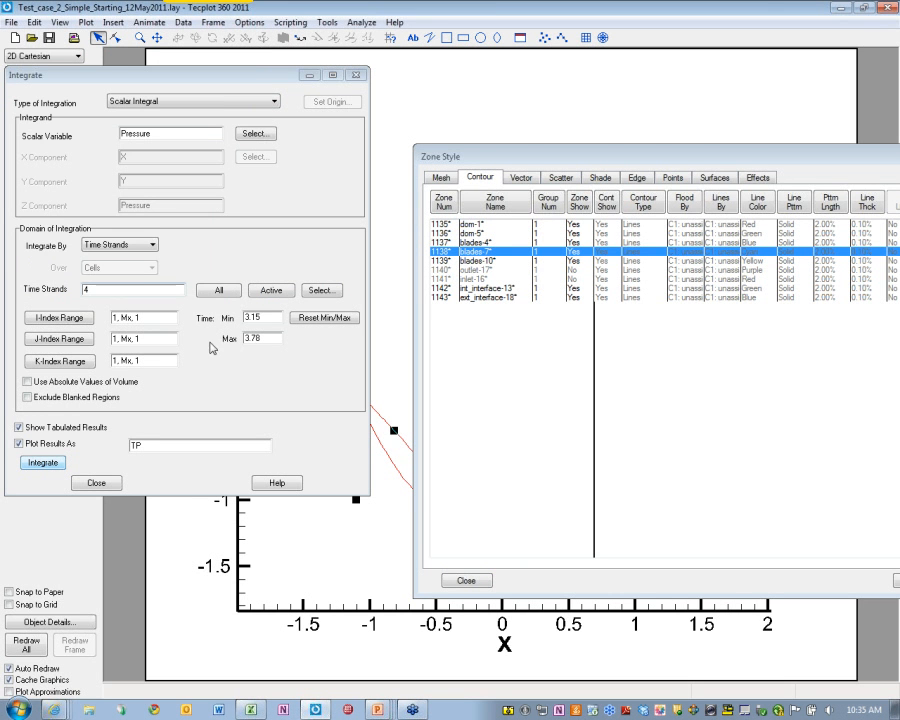
click(43, 462)
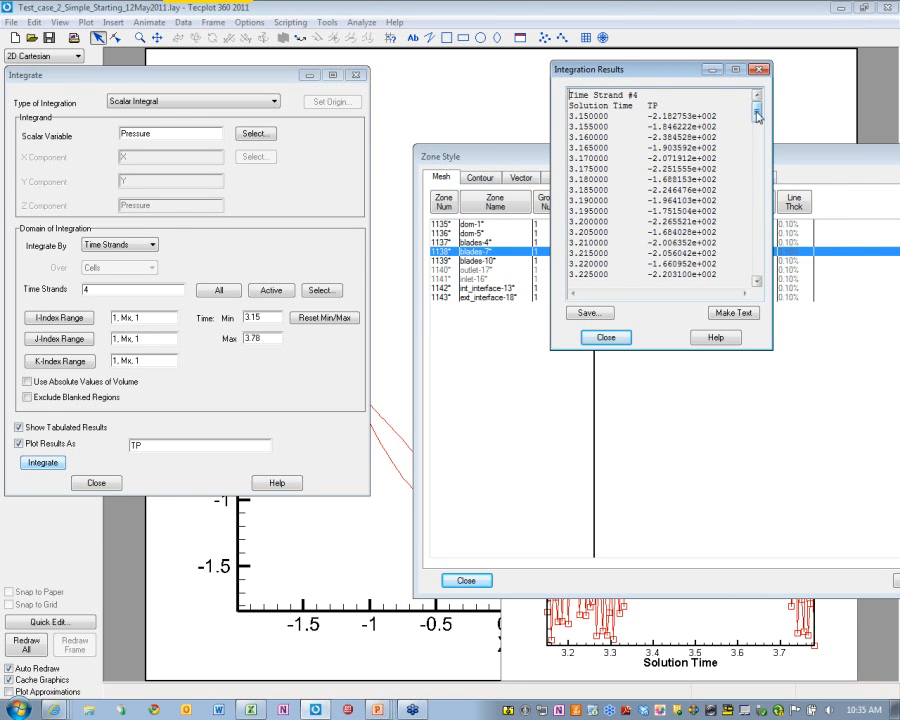
drag(757, 116, 746, 283)
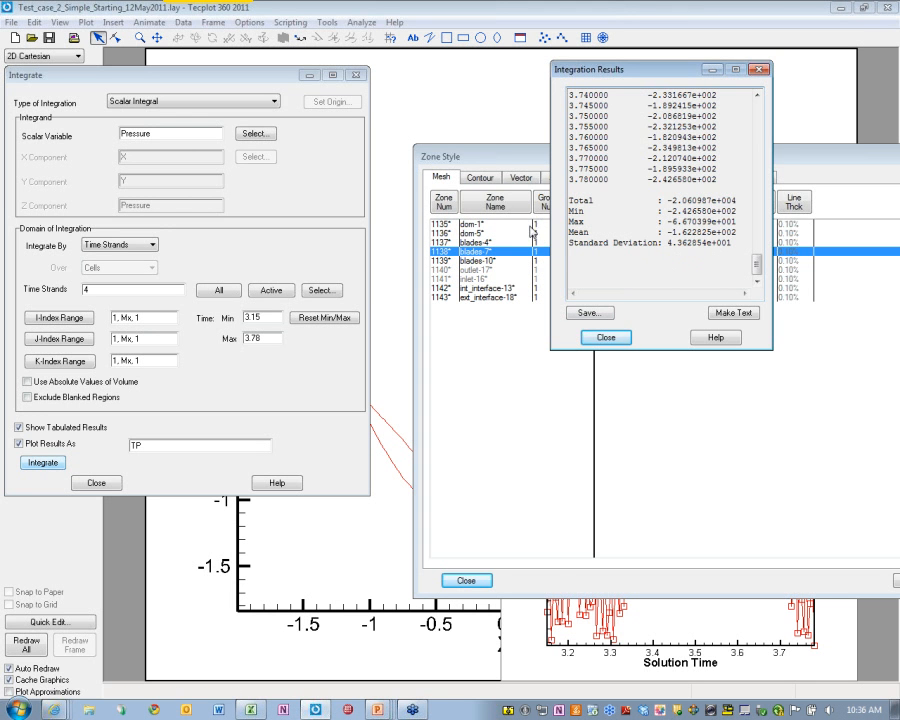
click(606, 337)
click(464, 582)
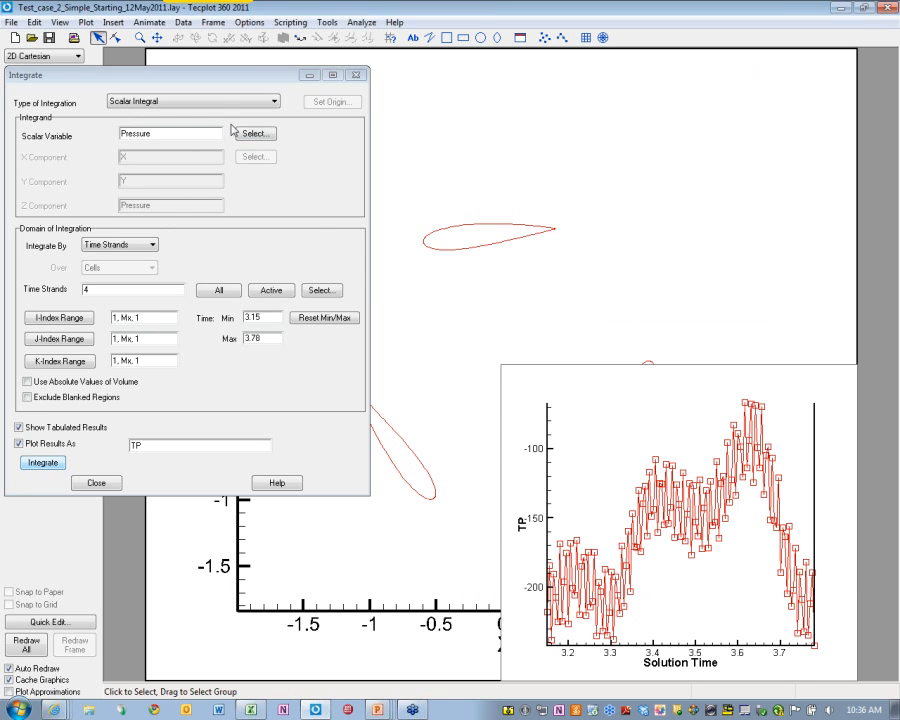
Close the integration setup and turn on the Contour layer, reviewing its contour settings
click(355, 75)
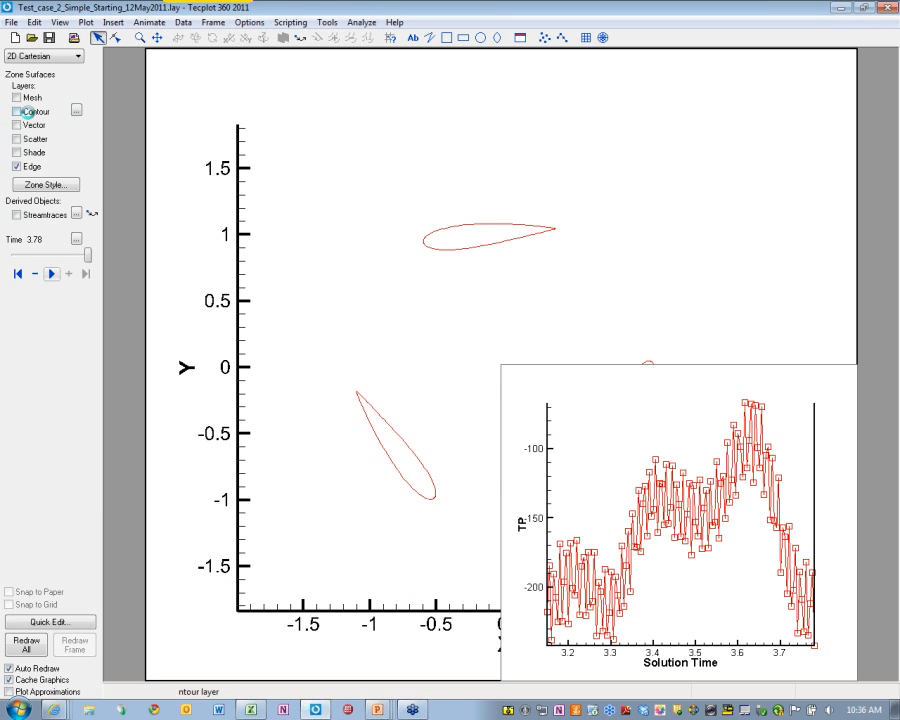
click(16, 111)
click(75, 111)
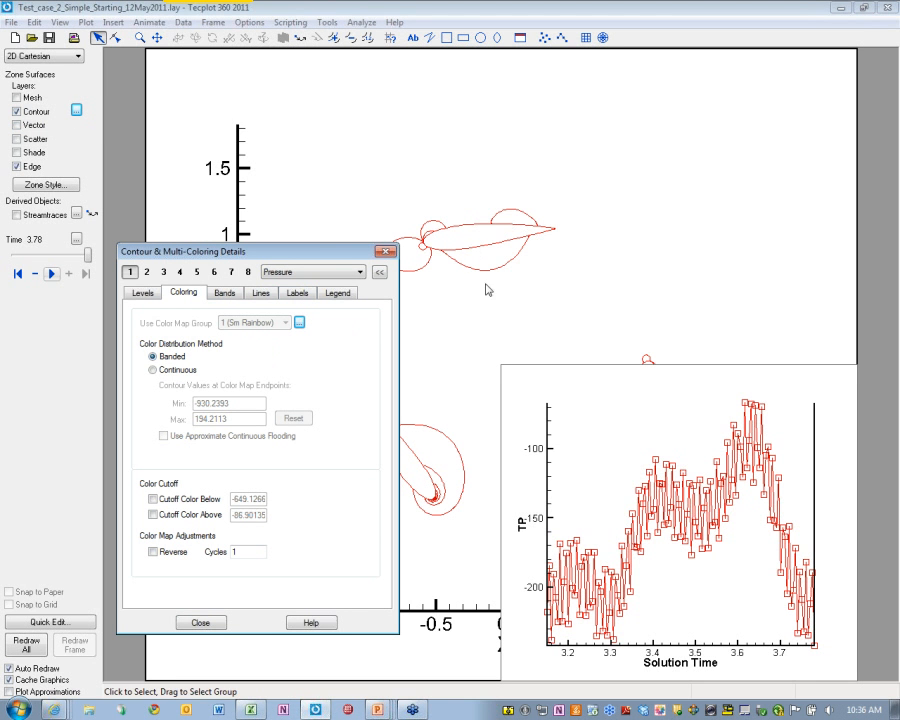
click(199, 623)
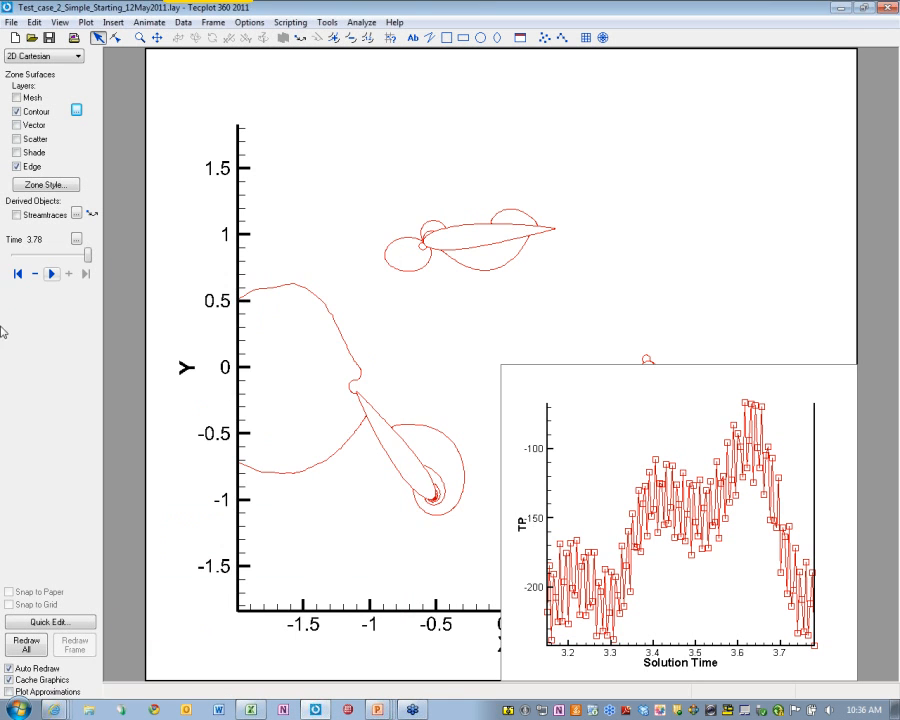
Animate the pressure contours from the first time step, stopping at time 3.495
click(17, 273)
click(51, 274)
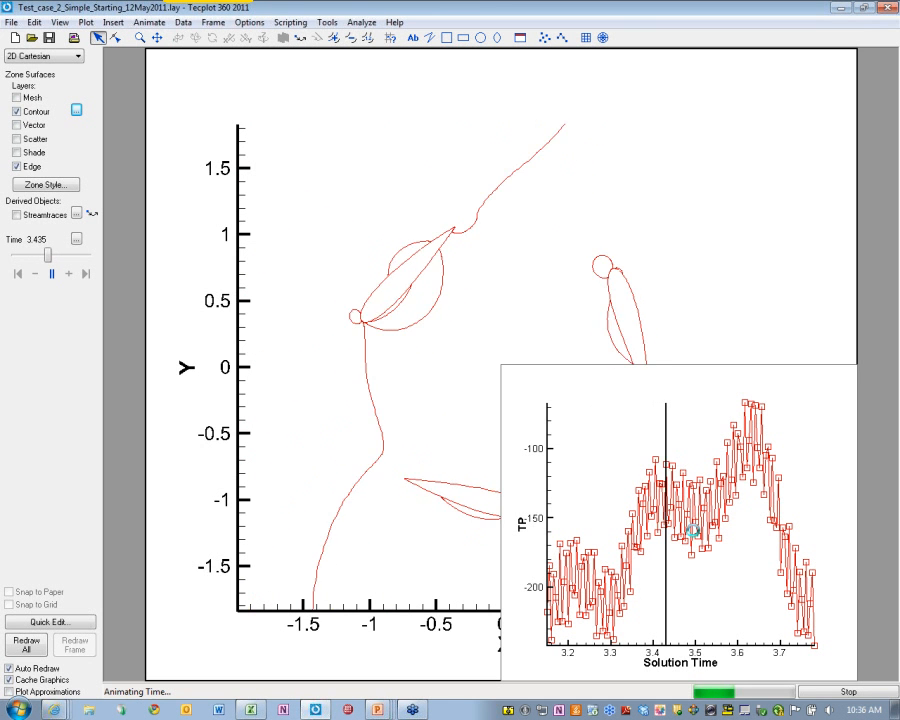
click(836, 691)
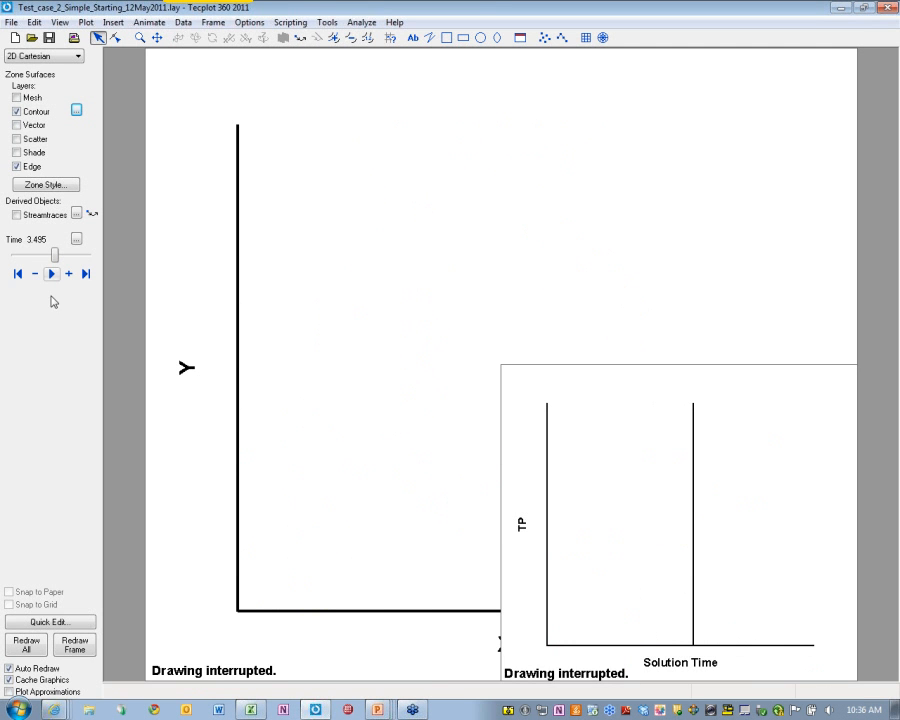
Step to time 3.5 and probe the TP value and flow variables, re-probing one step later
click(68, 274)
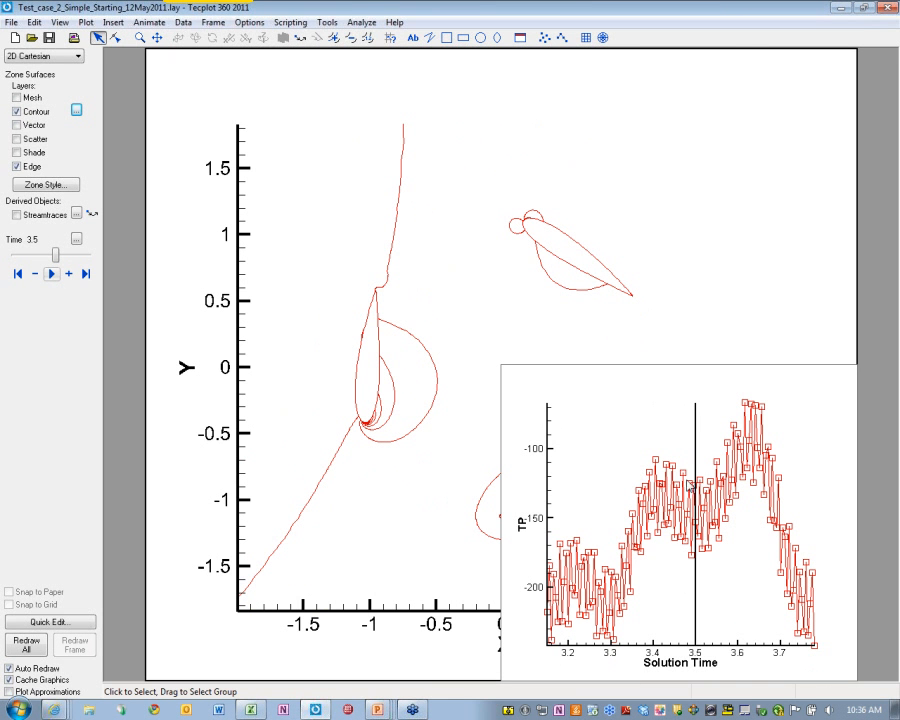
click(391, 37)
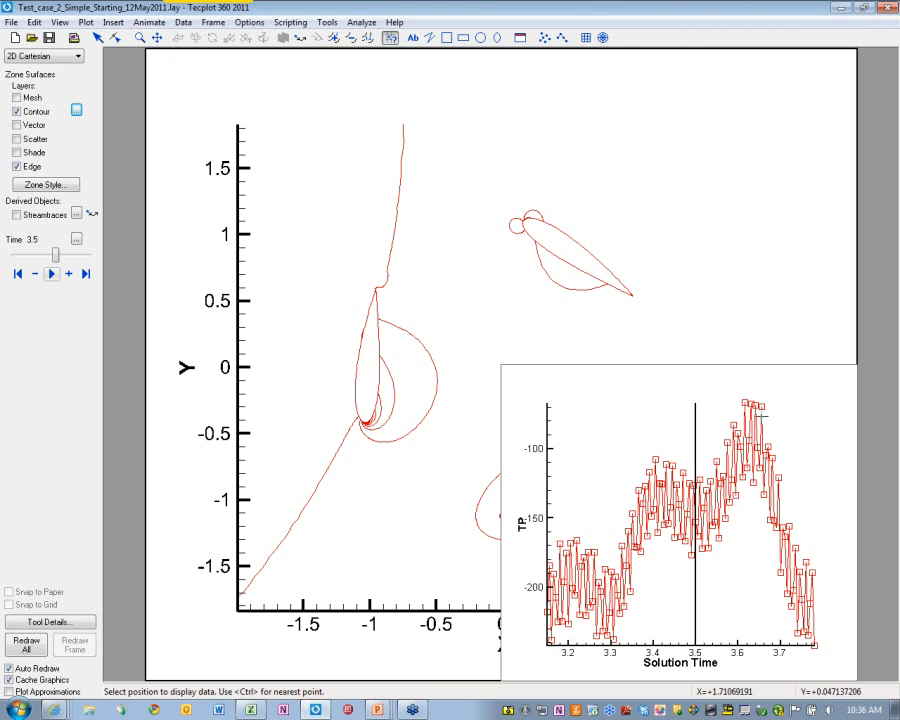
click(695, 489)
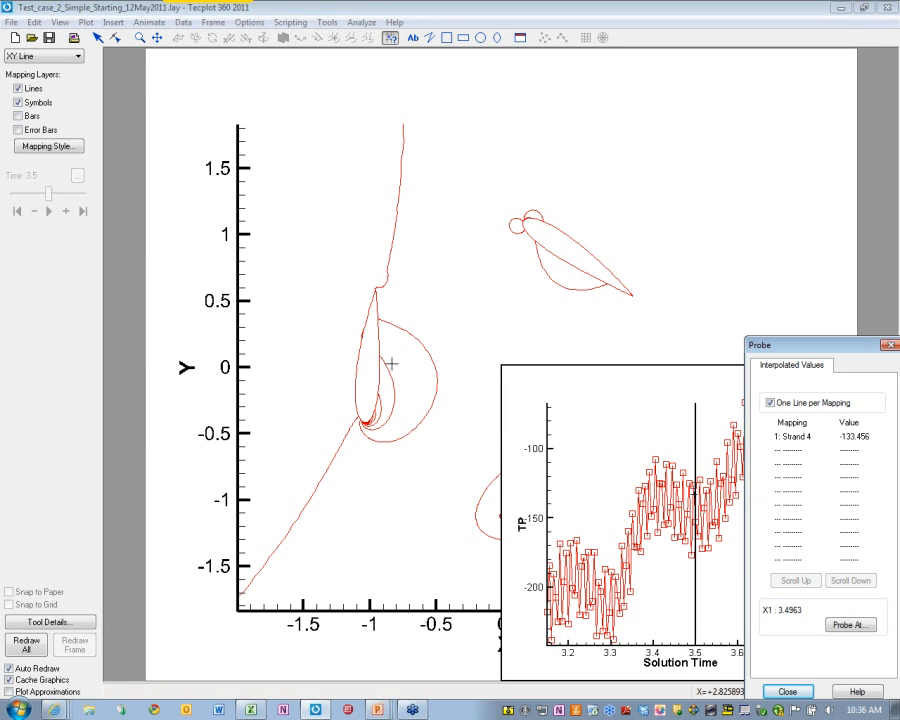
click(396, 324)
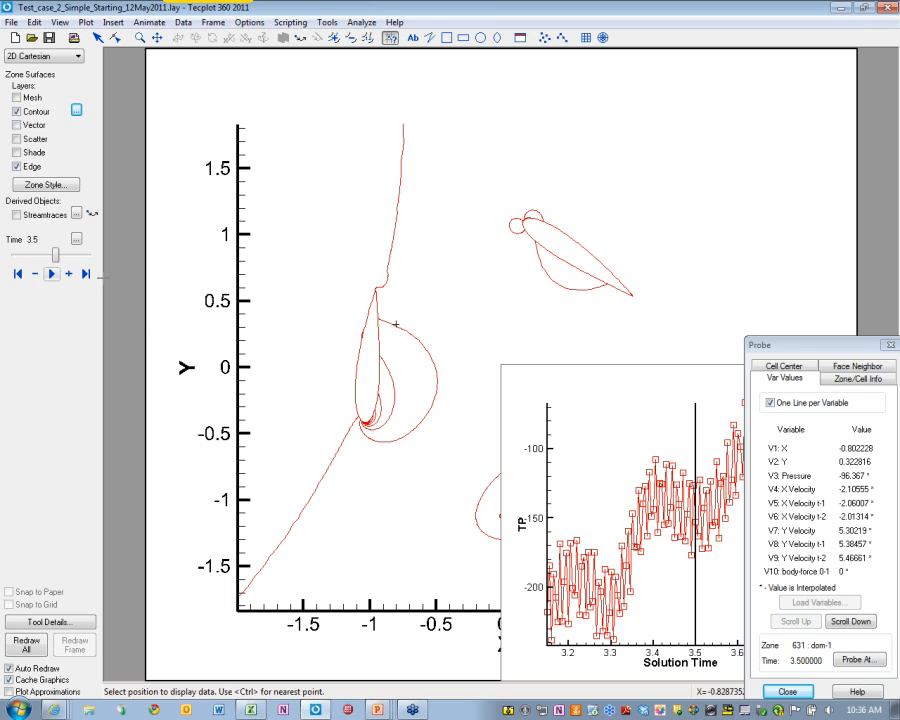
click(69, 274)
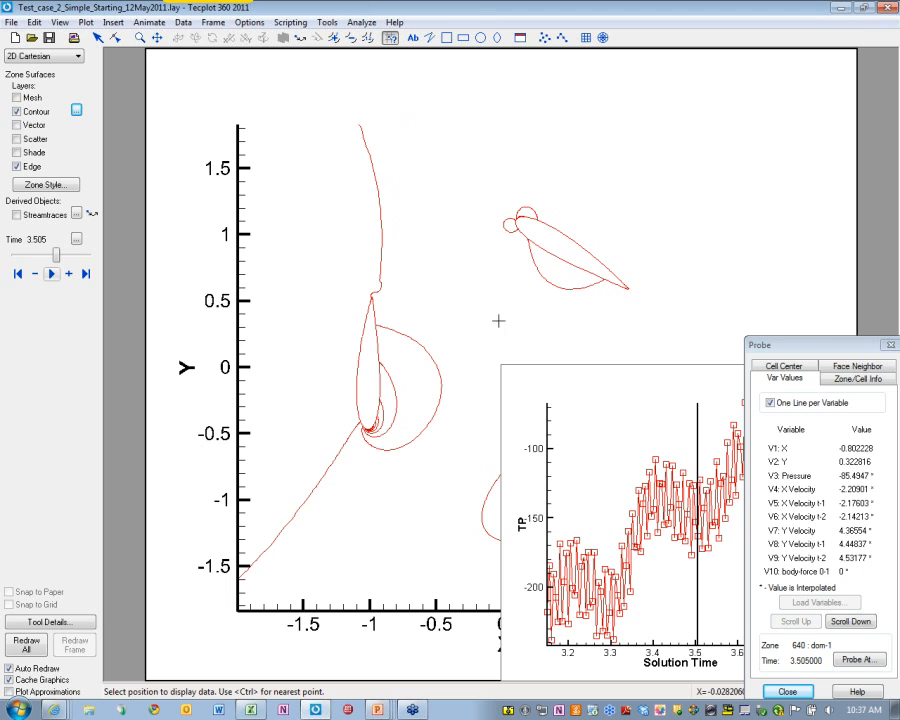
Close the probe readout and drag the time slider forward to about 3.53
click(17, 275)
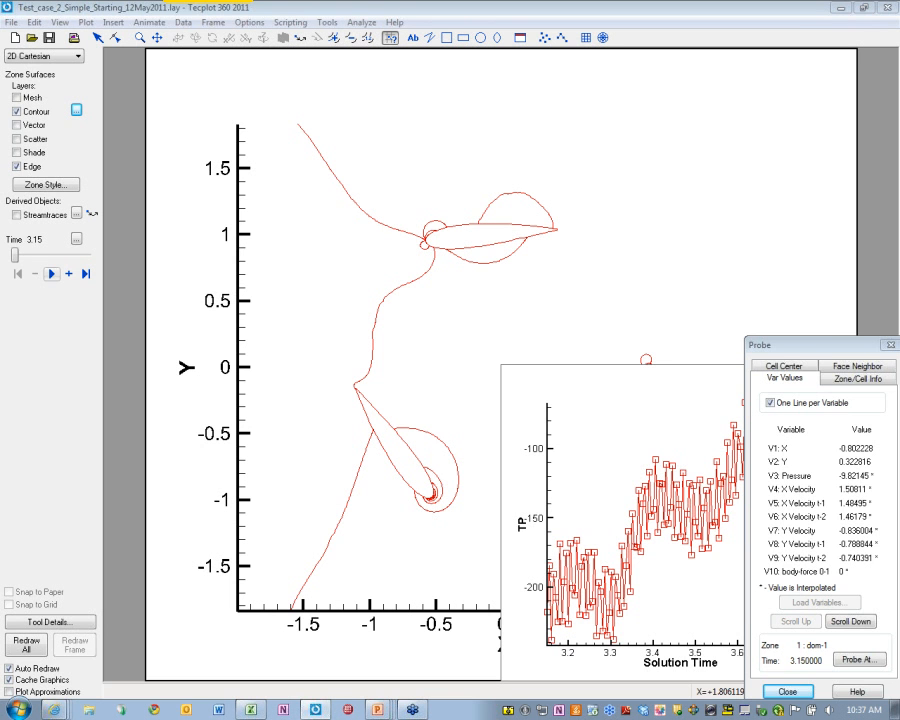
click(891, 345)
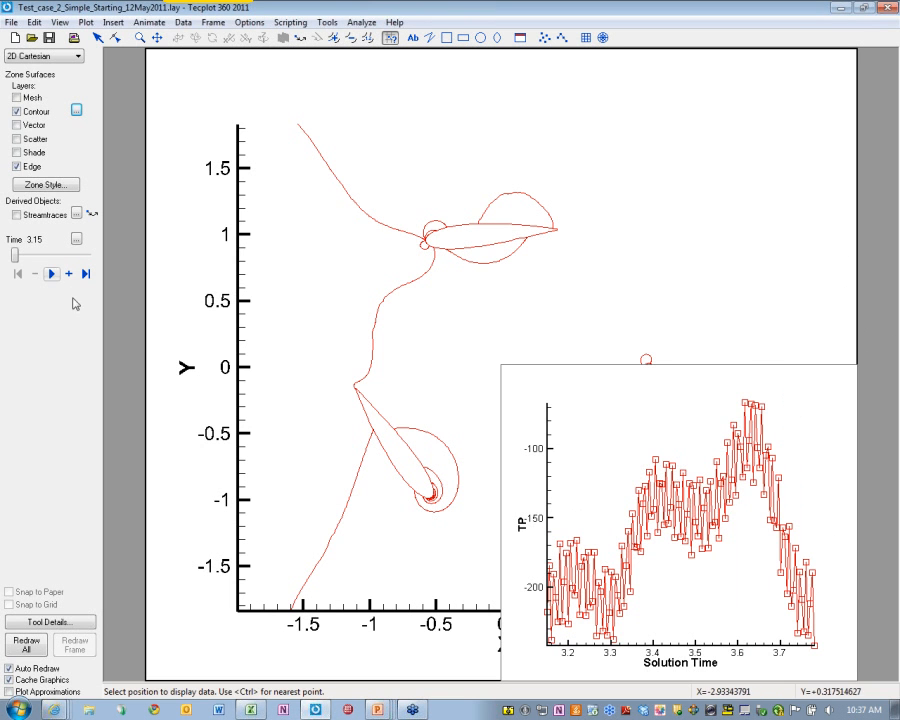
drag(14, 256, 60, 259)
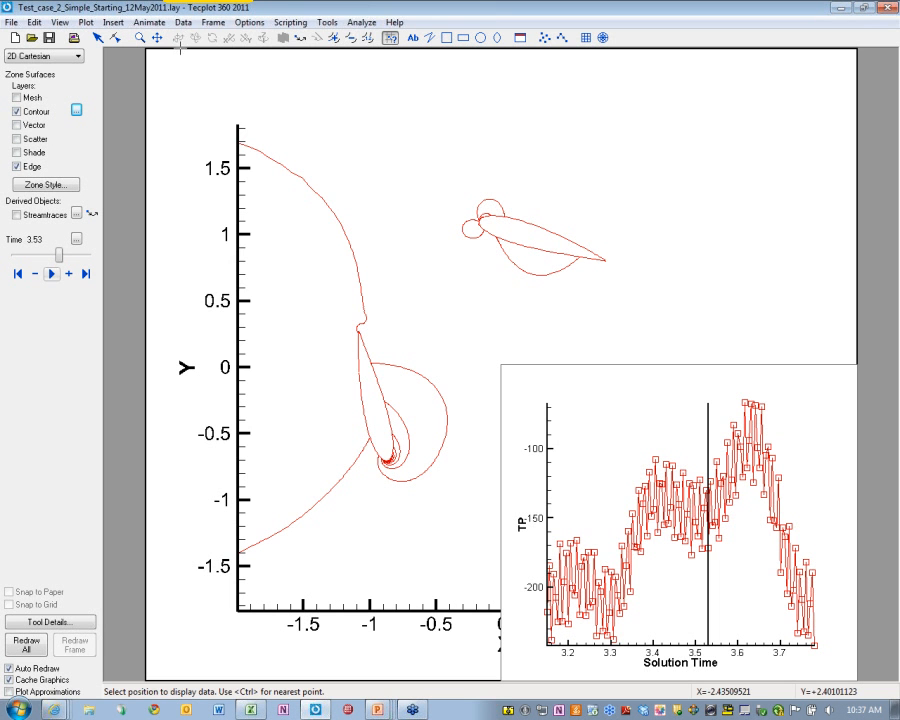
click(214, 22)
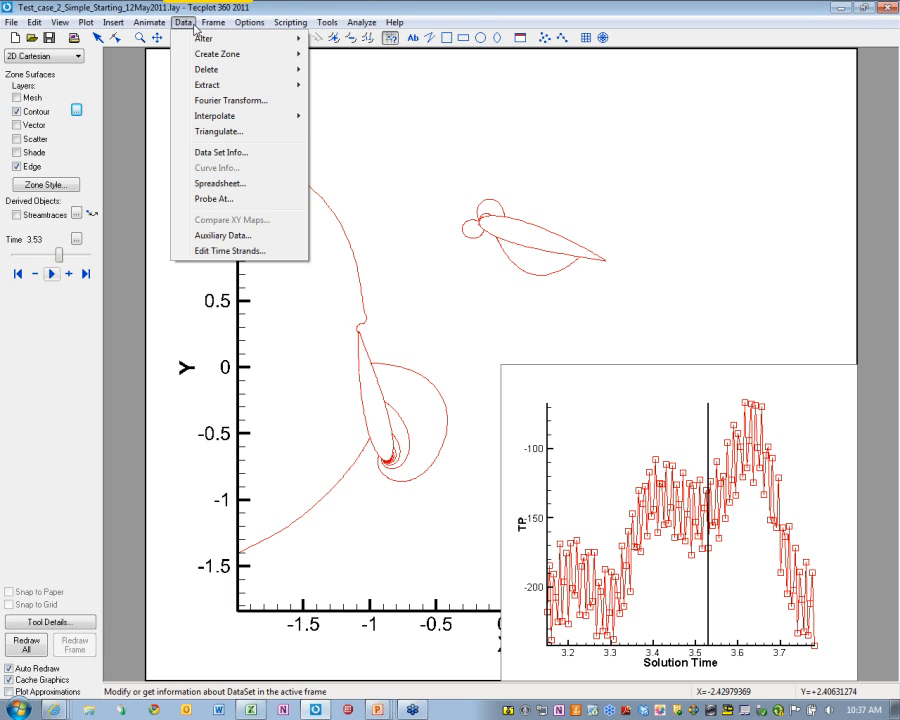
Fourier-transform TP against Solution Time for Strand 4, producing an amplitude-versus-frequency plot
click(240, 100)
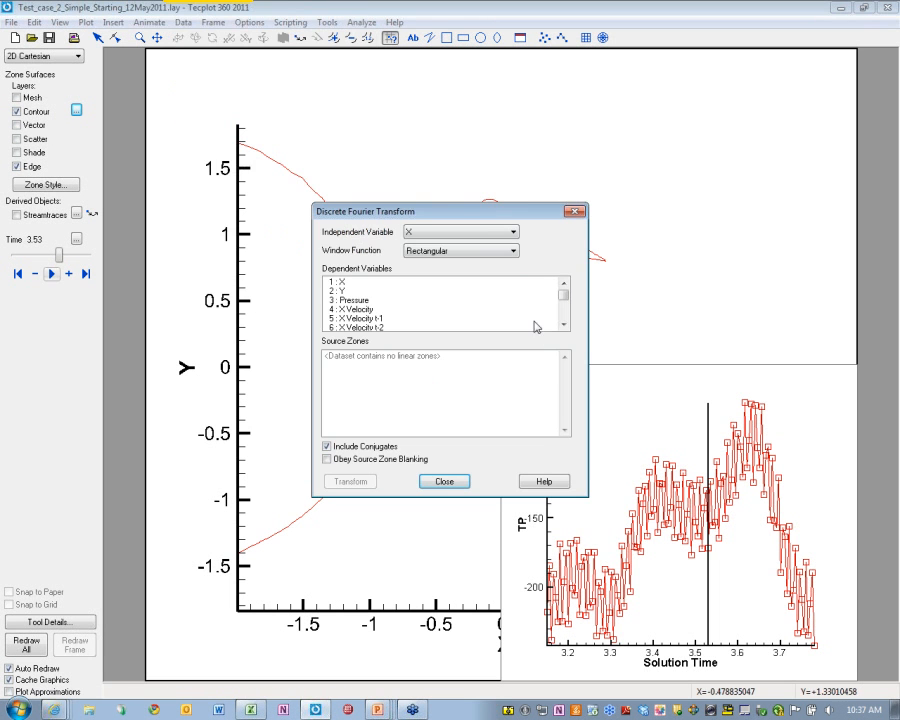
click(708, 470)
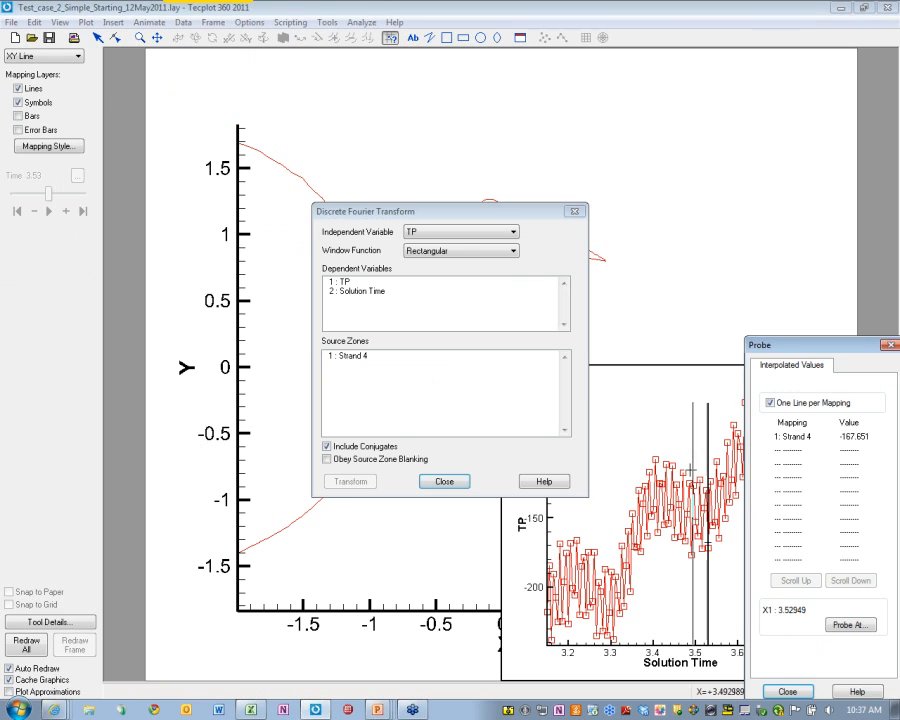
click(461, 234)
click(468, 256)
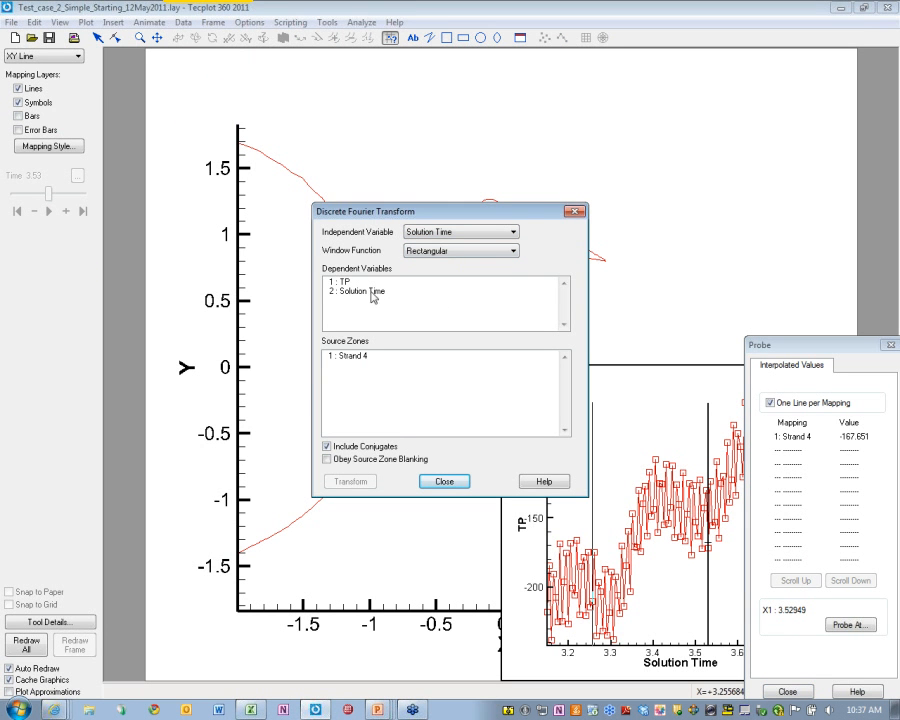
click(368, 283)
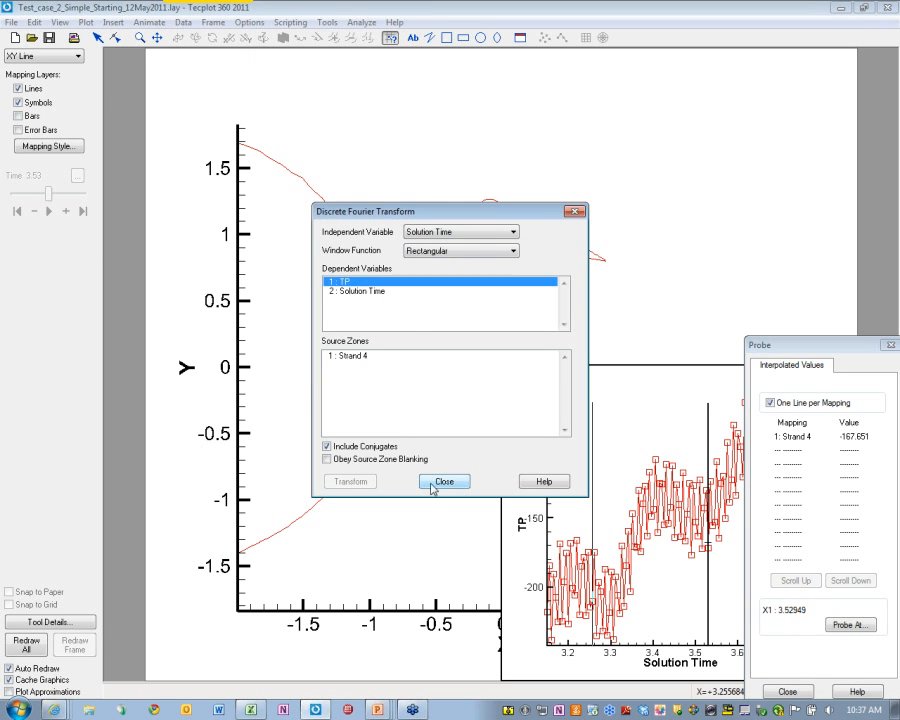
click(358, 355)
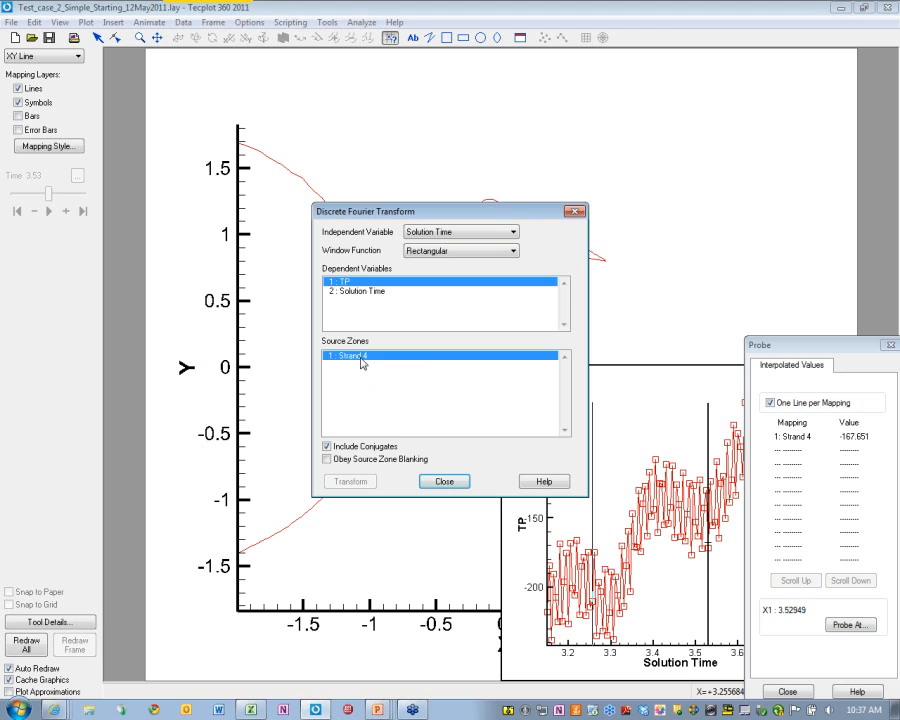
click(369, 483)
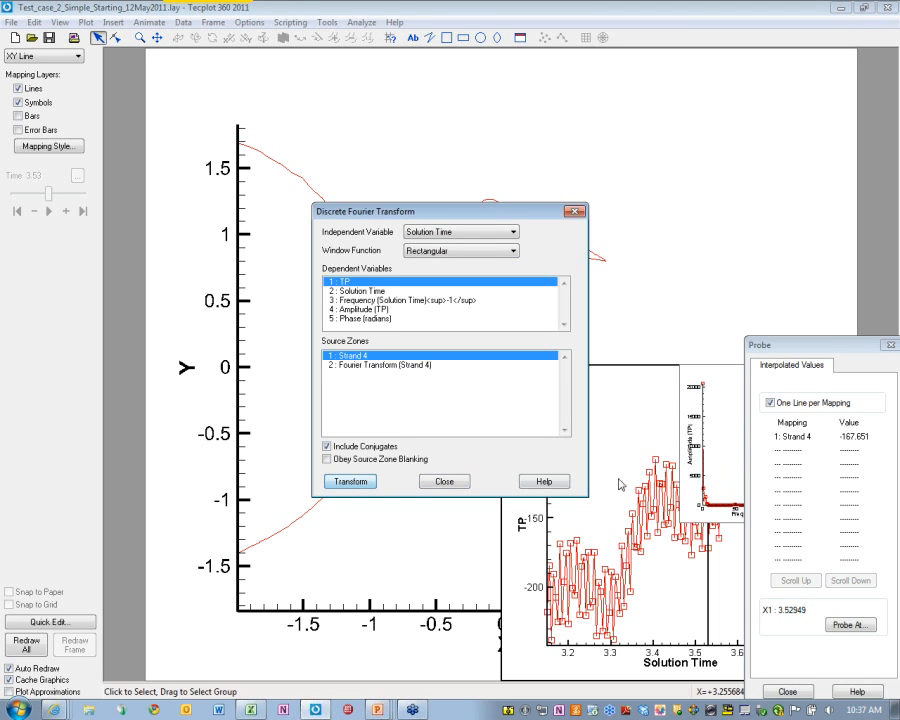
drag(873, 347, 765, 350)
click(782, 350)
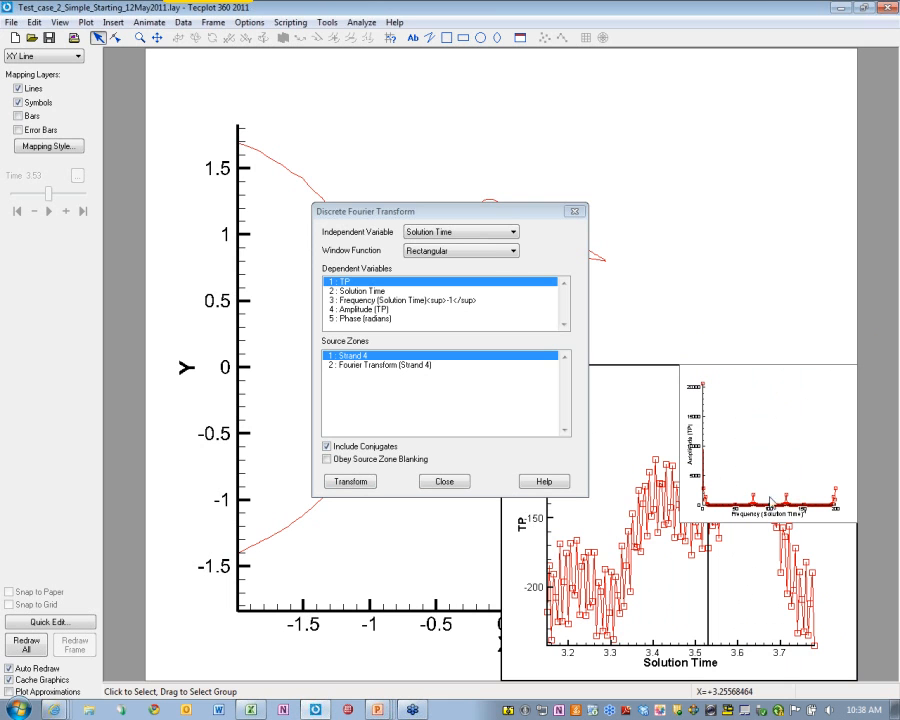
click(574, 211)
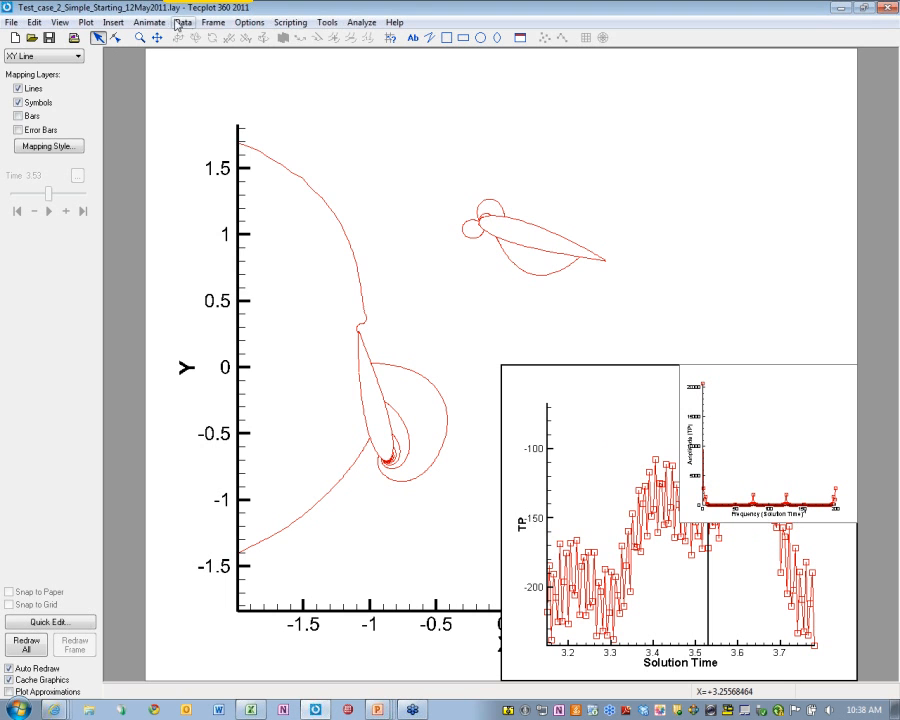
Tile the three frames as stacked rows and zoom the top plot out to show all three airfoils
click(212, 22)
click(280, 283)
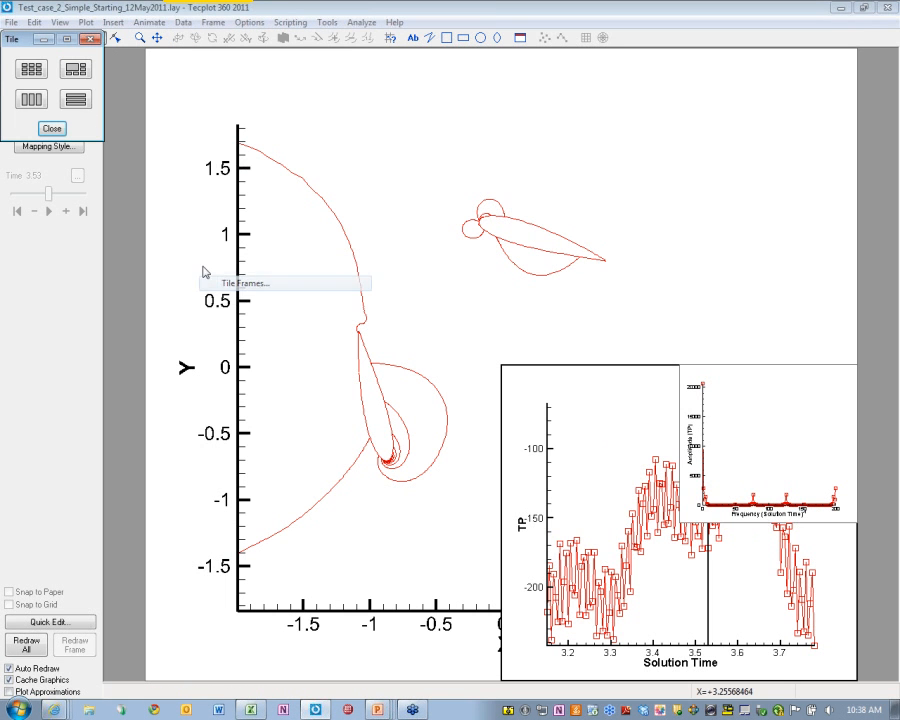
click(75, 99)
click(540, 141)
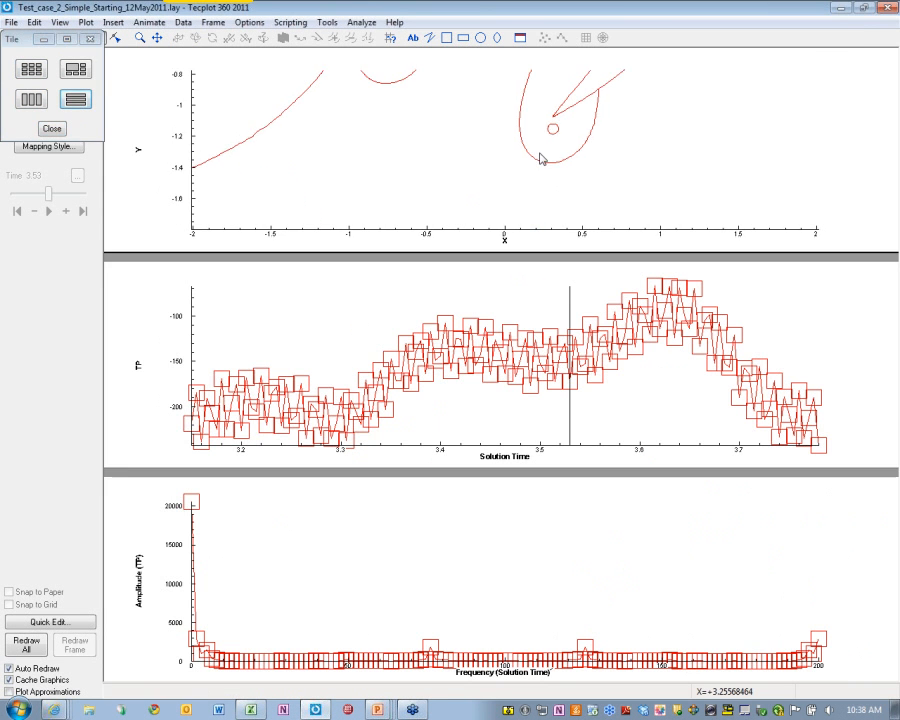
right_drag(577, 87, 561, 139)
middle_drag(573, 93, 556, 157)
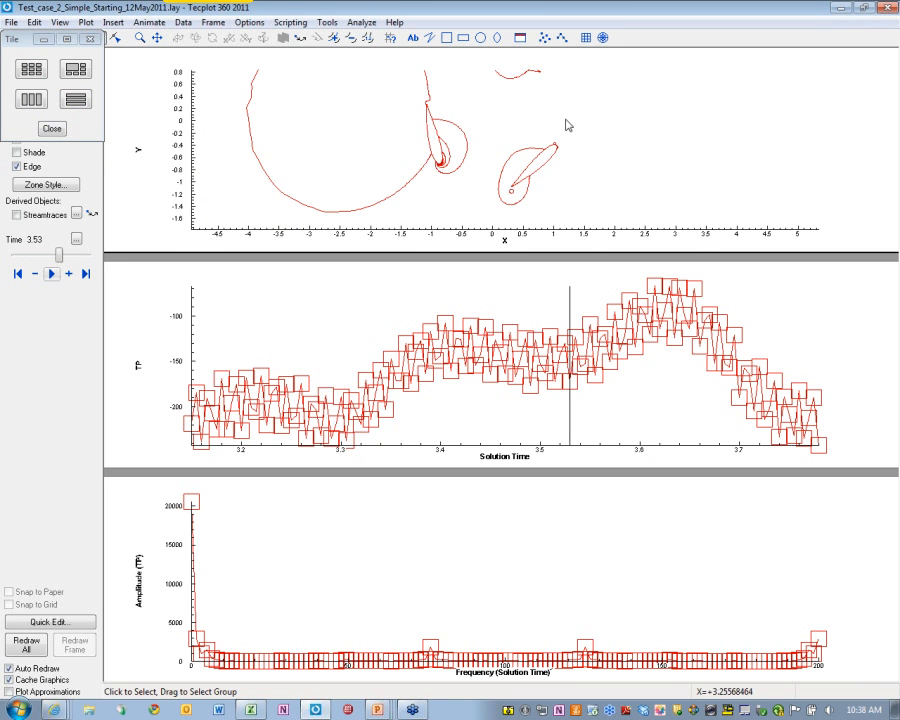
right_drag(566, 124, 549, 148)
middle_drag(563, 108, 497, 137)
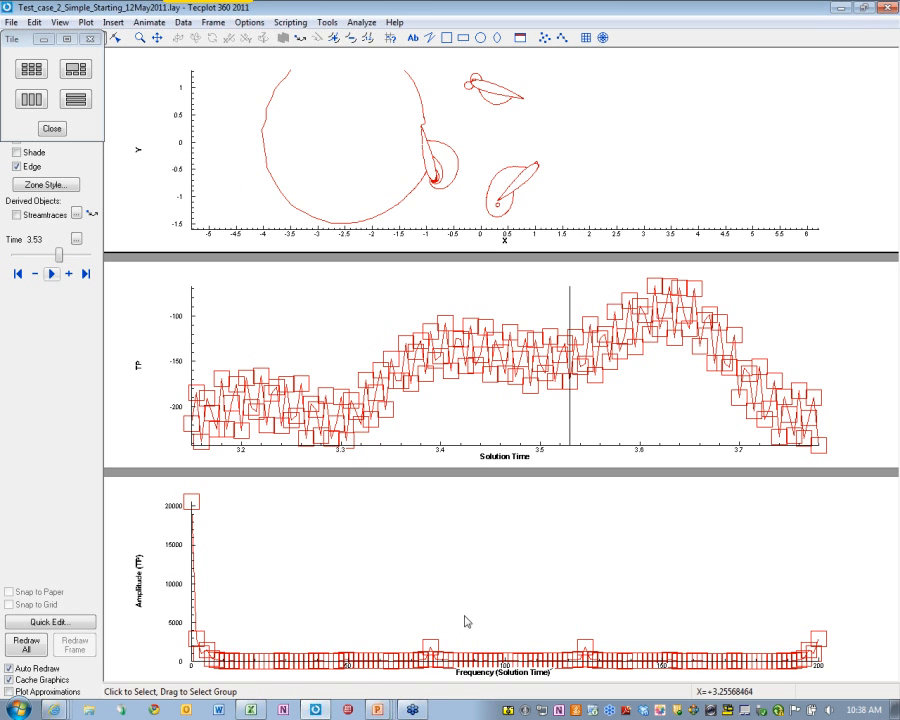
Pan and zoom the amplitude spectrum onto its two peaks
right_drag(469, 610, 474, 571)
middle_drag(476, 596, 472, 630)
right_drag(474, 608, 477, 545)
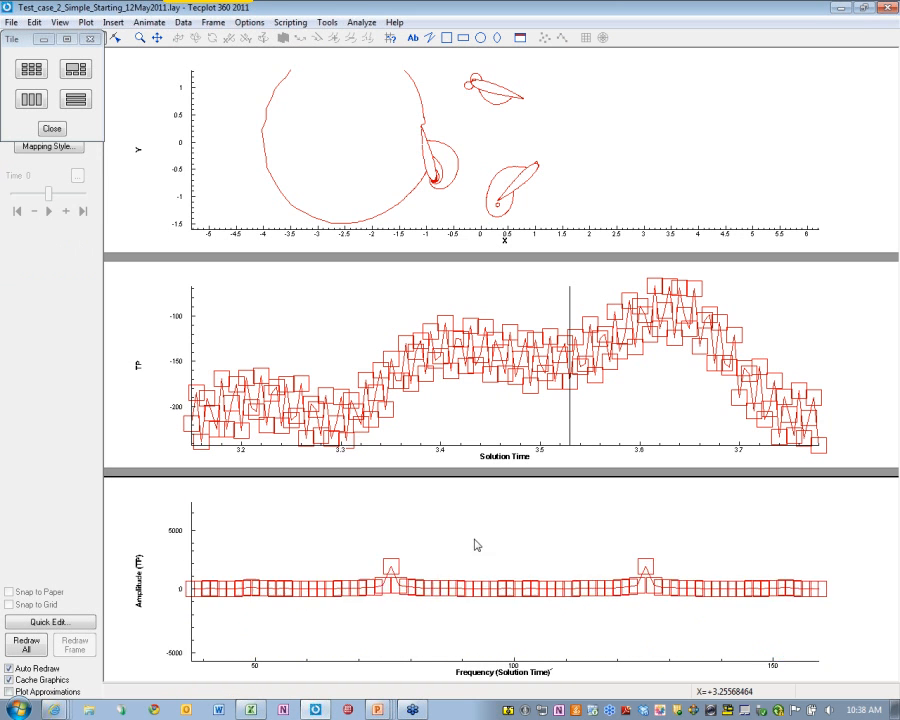
middle_drag(476, 550, 456, 634)
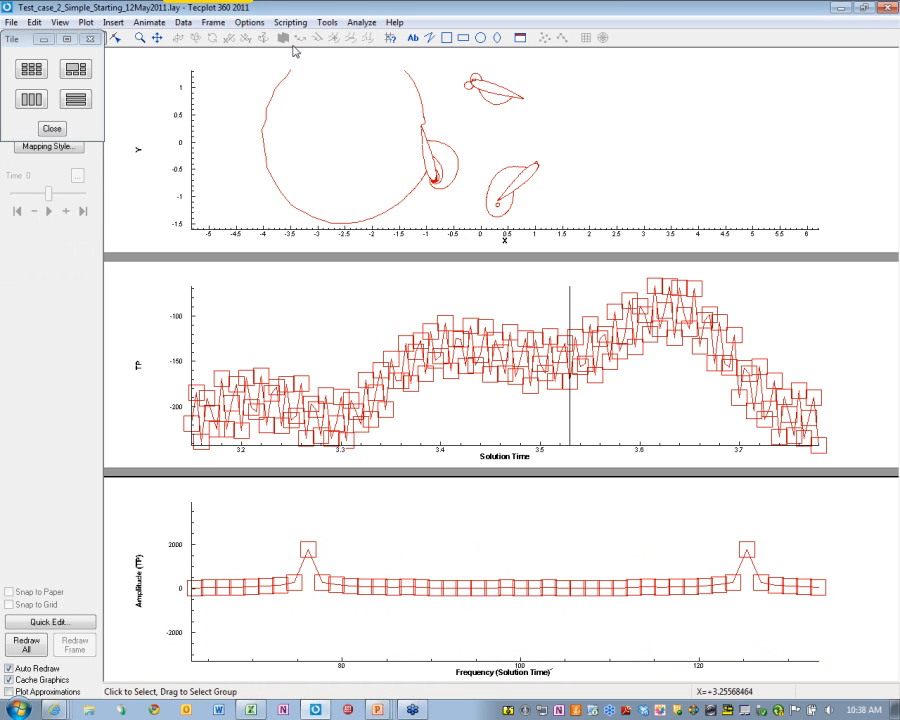
Probe both spectrum peaks, near frequencies 76 and 125, then close the probe readout
click(391, 37)
click(308, 488)
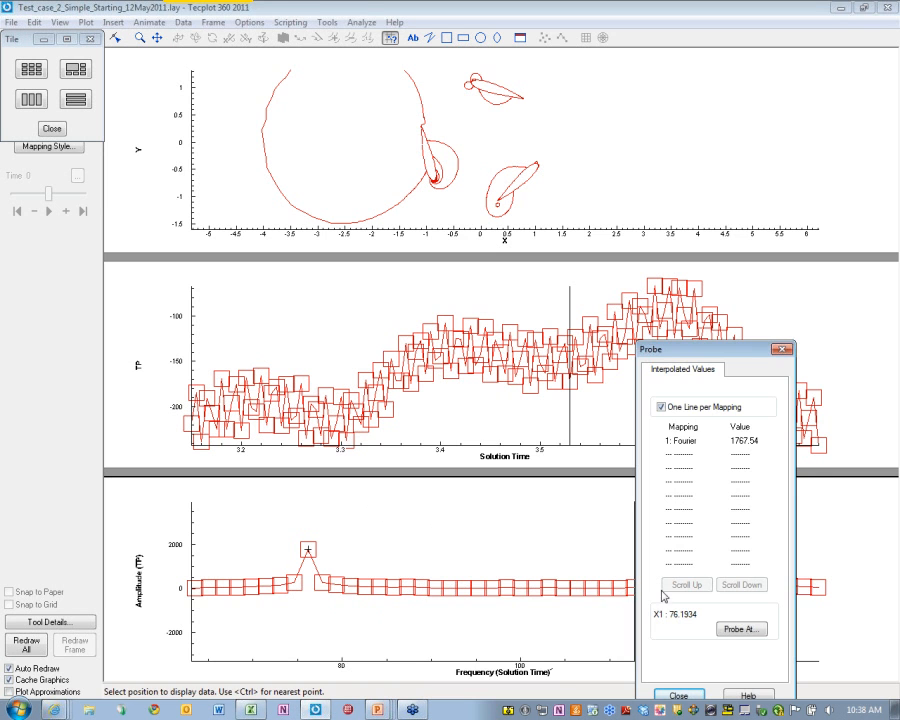
drag(744, 352, 528, 438)
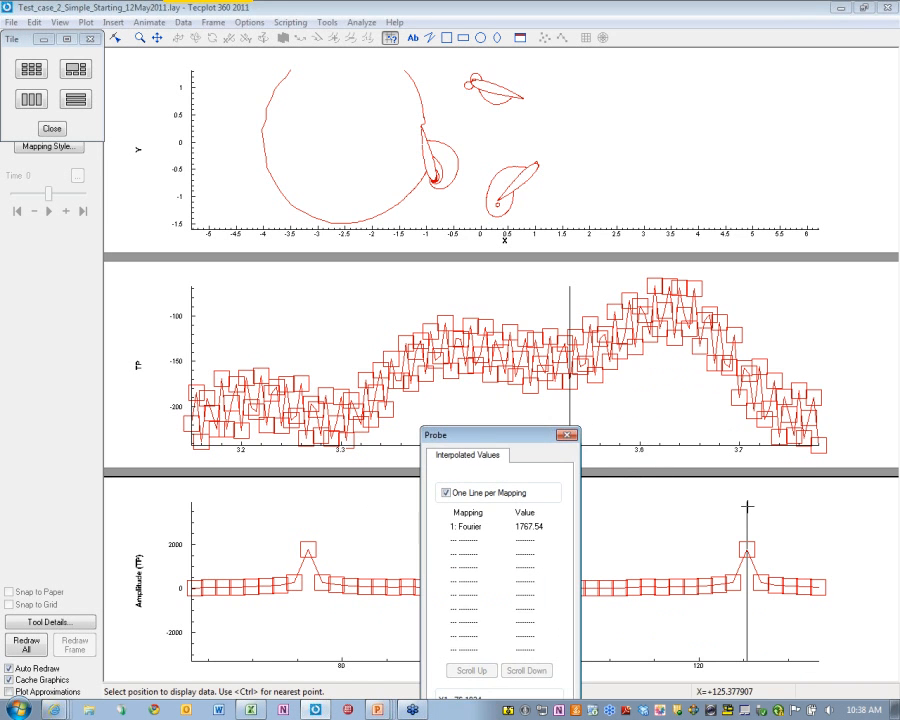
click(746, 549)
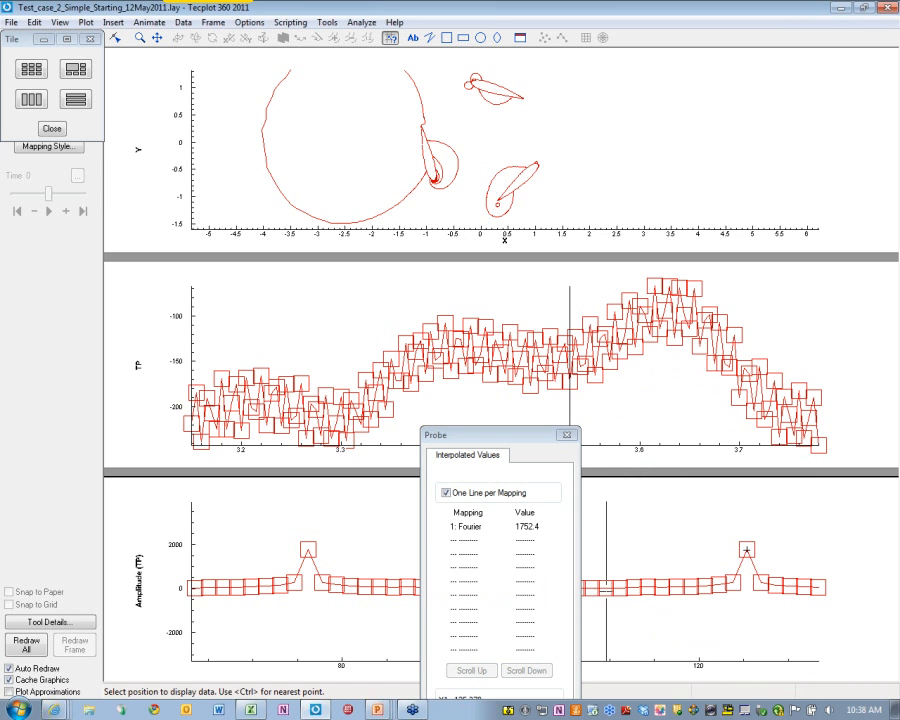
click(567, 435)
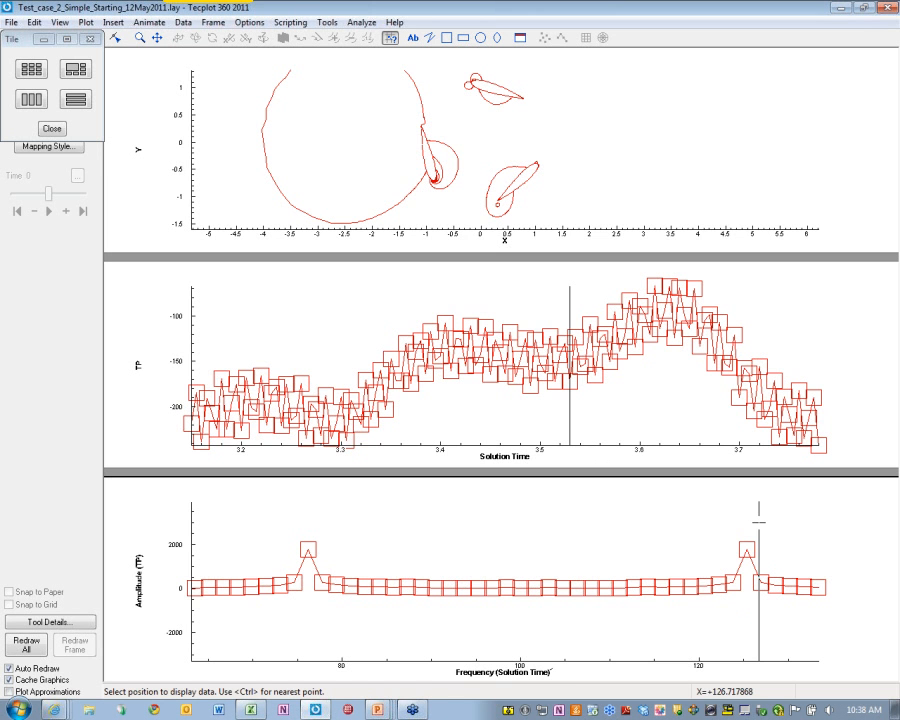
Animate the stacked plots to time 3.78, probing the top flow plot and the TP plot
click(55, 128)
click(123, 235)
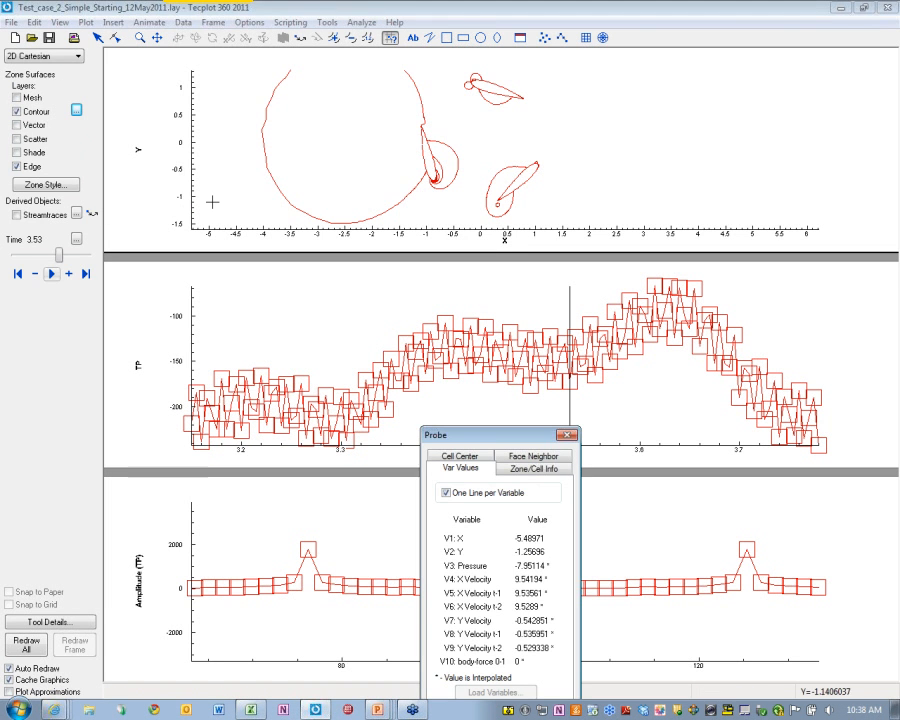
click(52, 273)
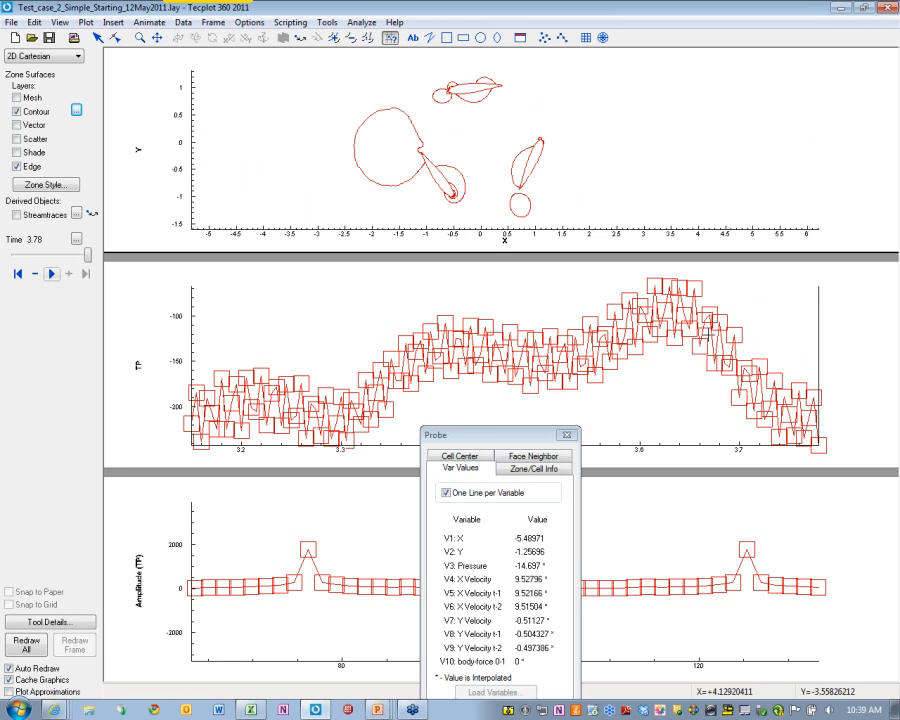
click(567, 435)
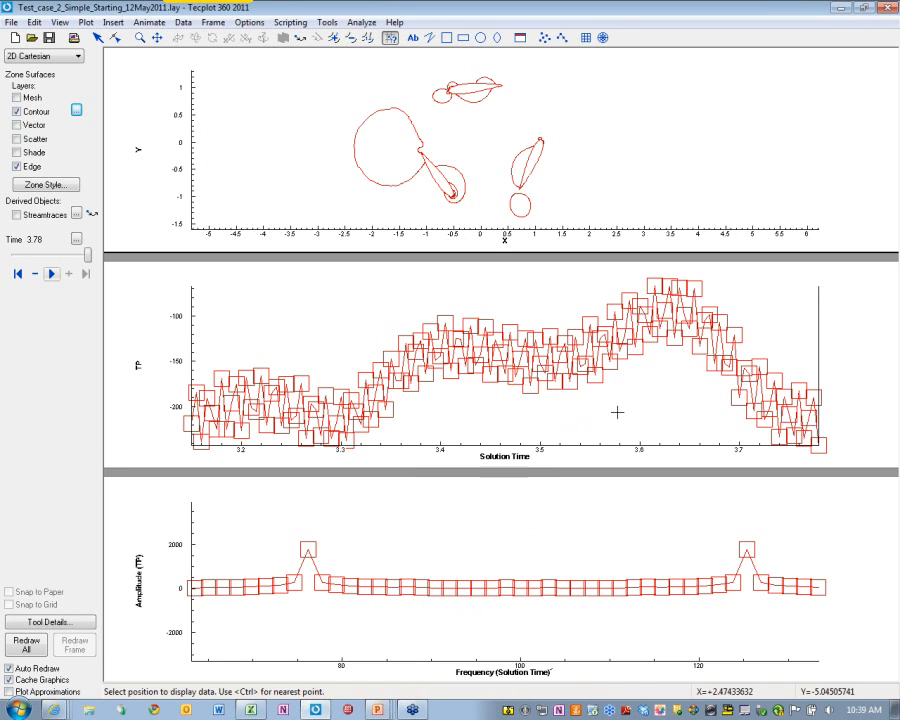
click(564, 384)
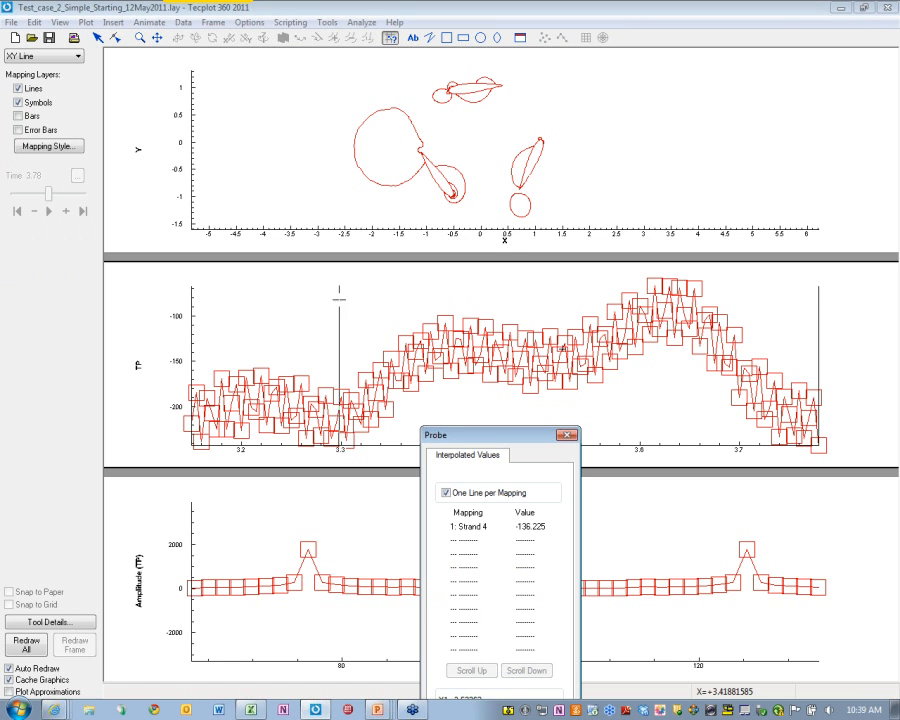
right_click(358, 293)
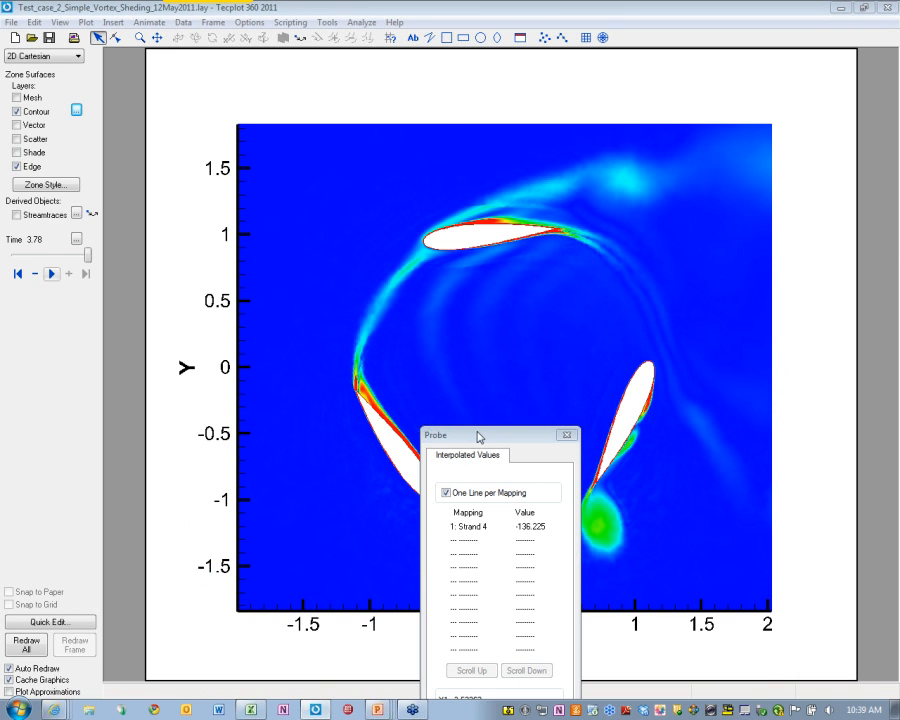
Move the probe readout aside, then play and replay the vortex-shedding contour animation from the first time step
click(484, 440)
drag(484, 440, 760, 154)
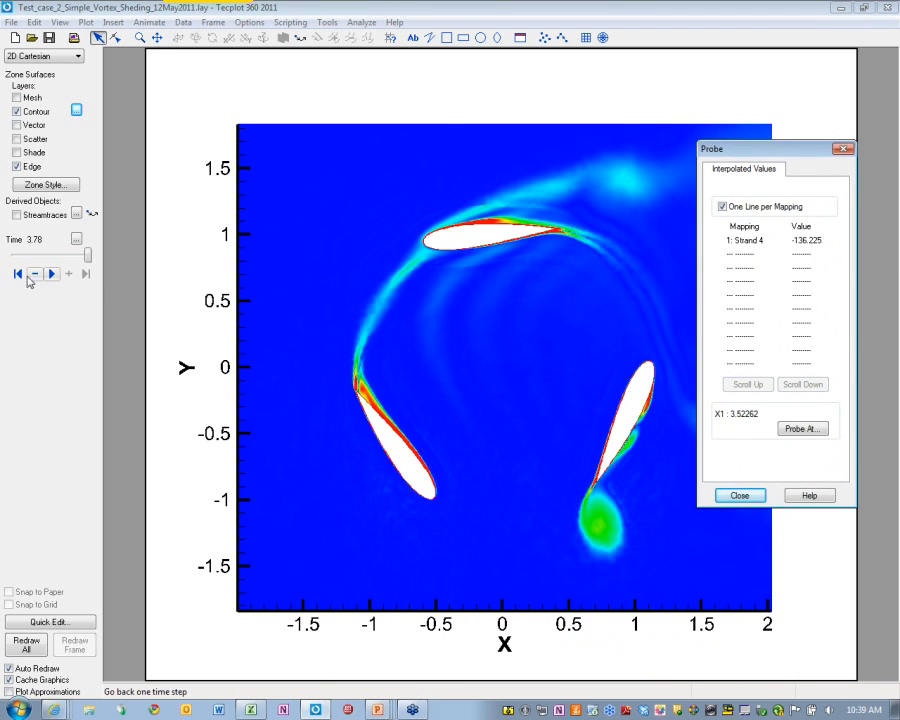
click(34, 273)
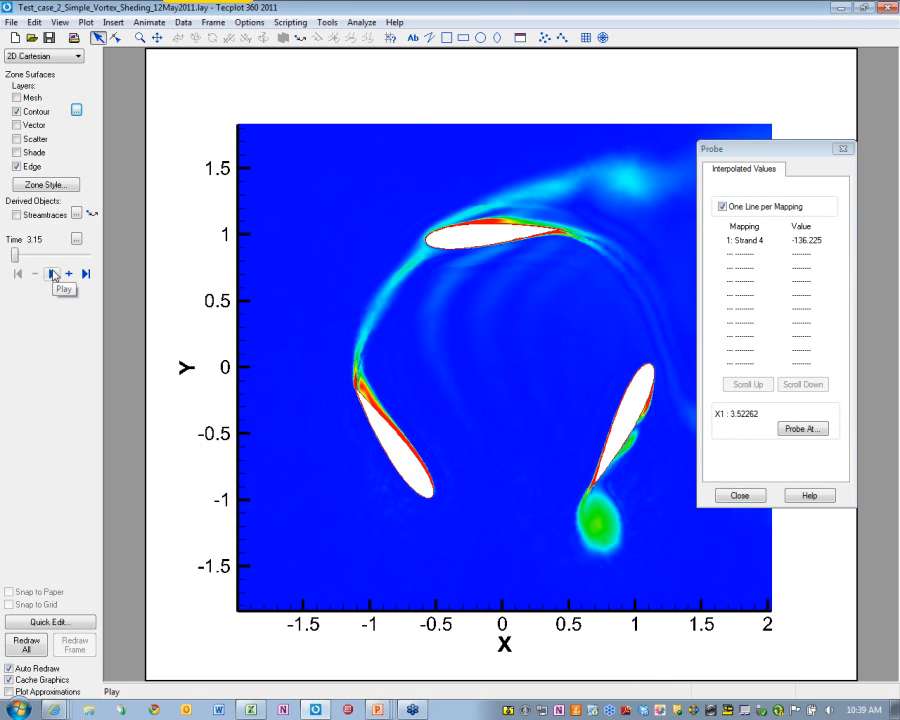
click(53, 274)
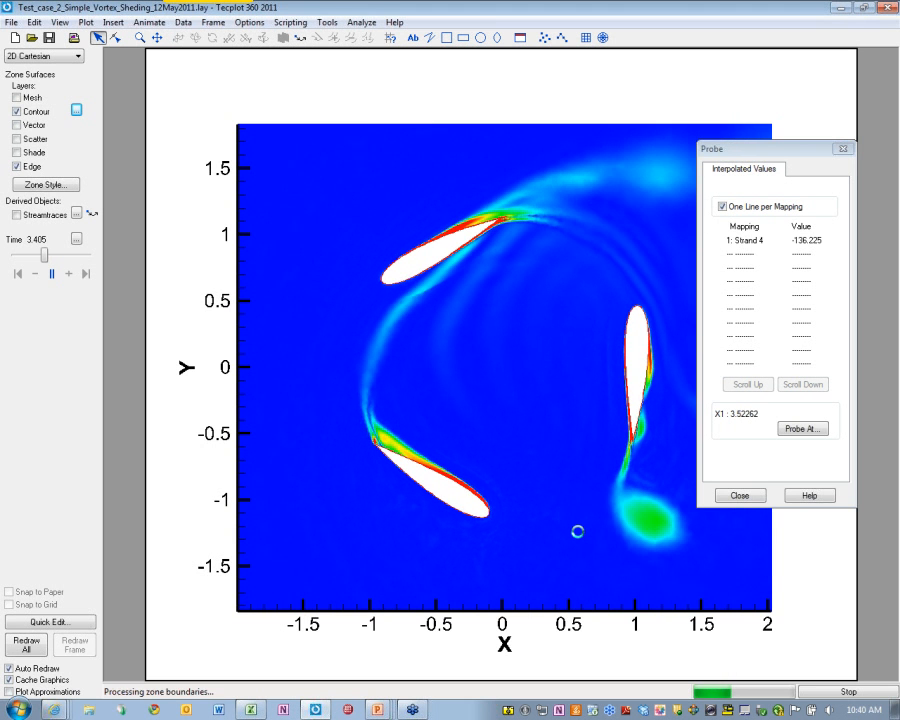
click(53, 274)
click(18, 274)
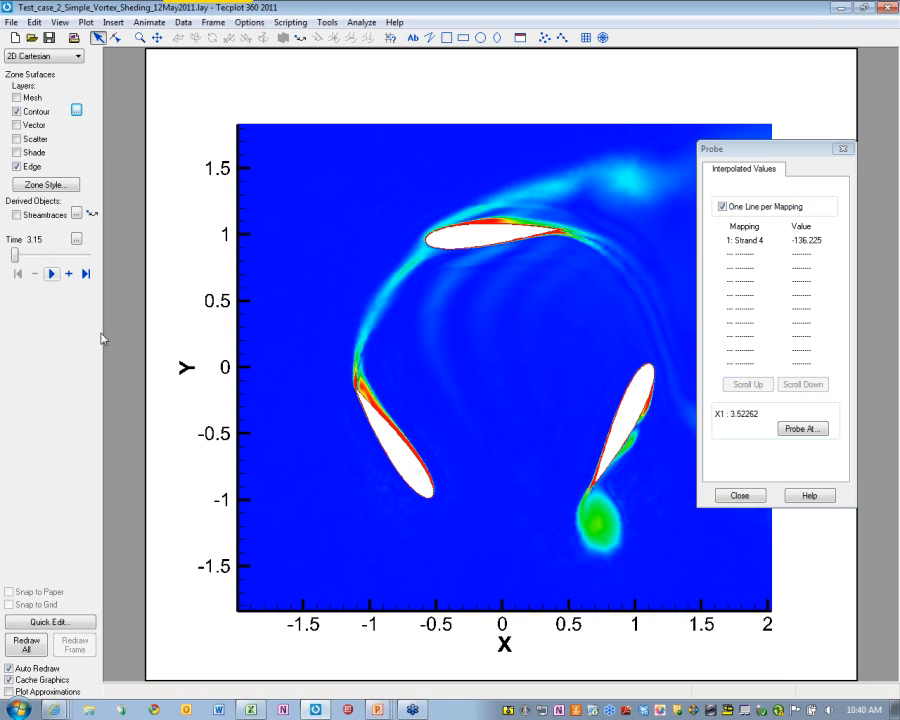
click(53, 276)
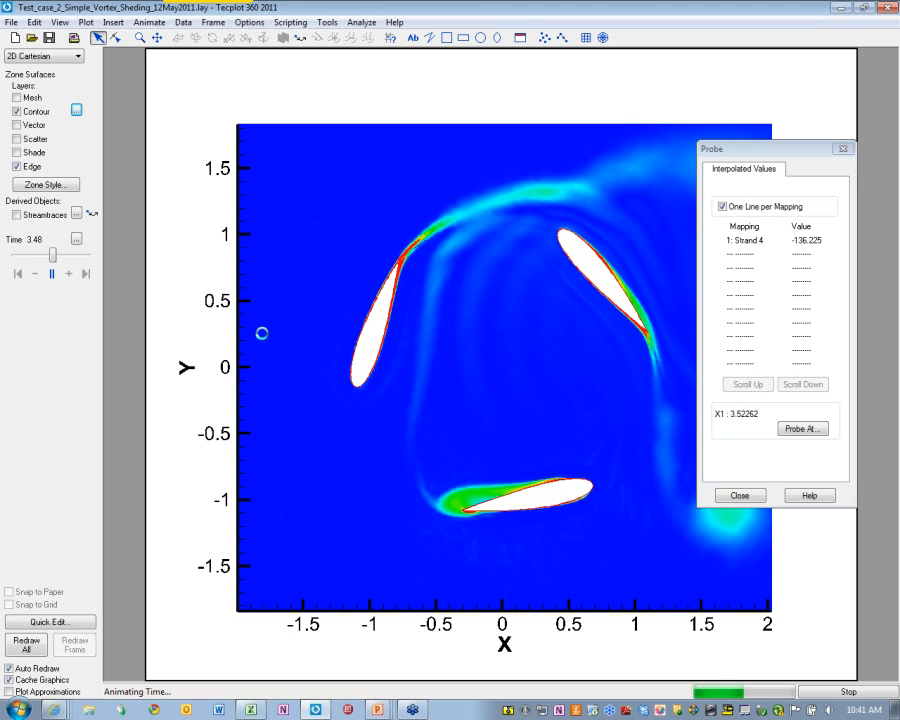
click(55, 275)
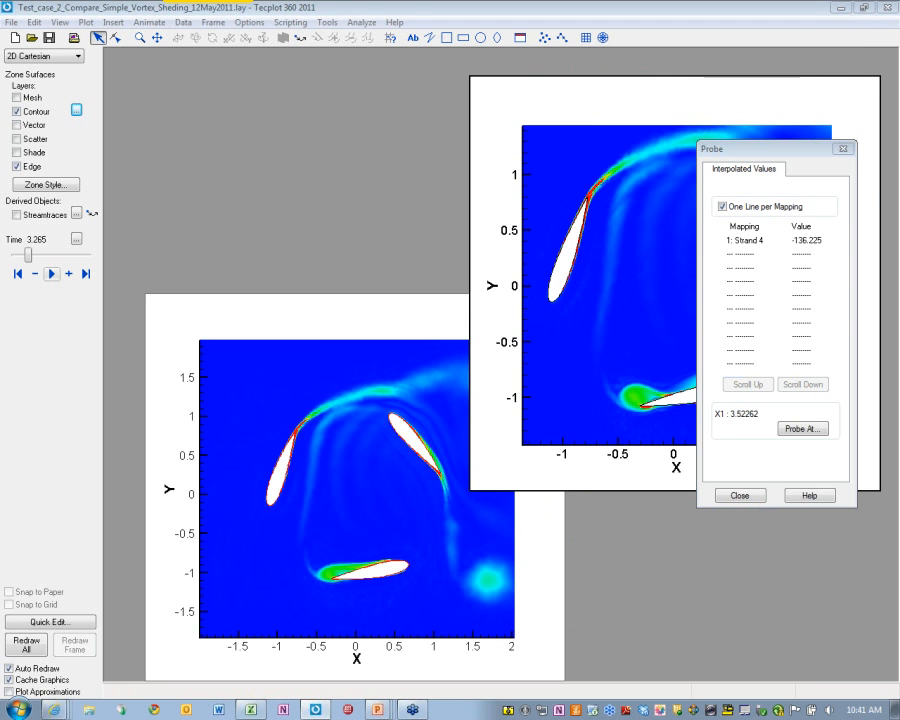
Close the probe readout and animate both comparison frames from the start, stopping at time 3.31
click(844, 149)
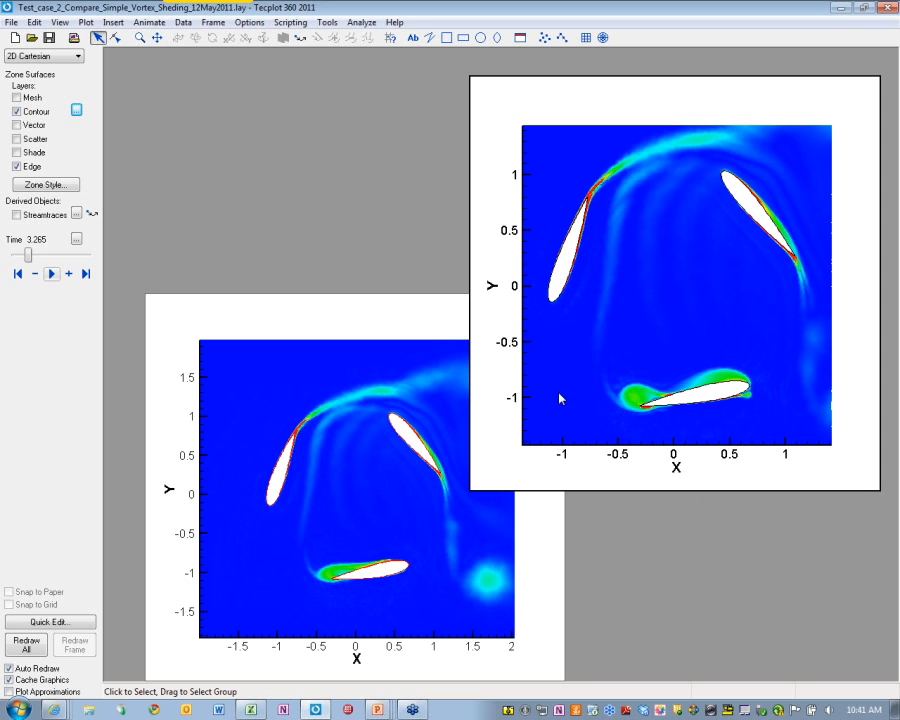
click(17, 273)
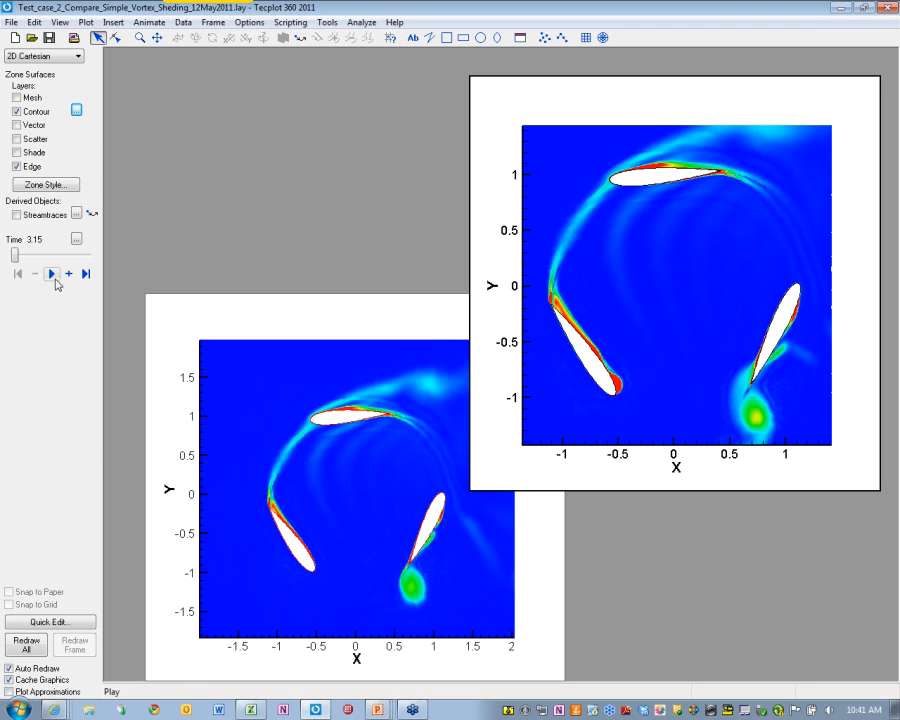
click(54, 277)
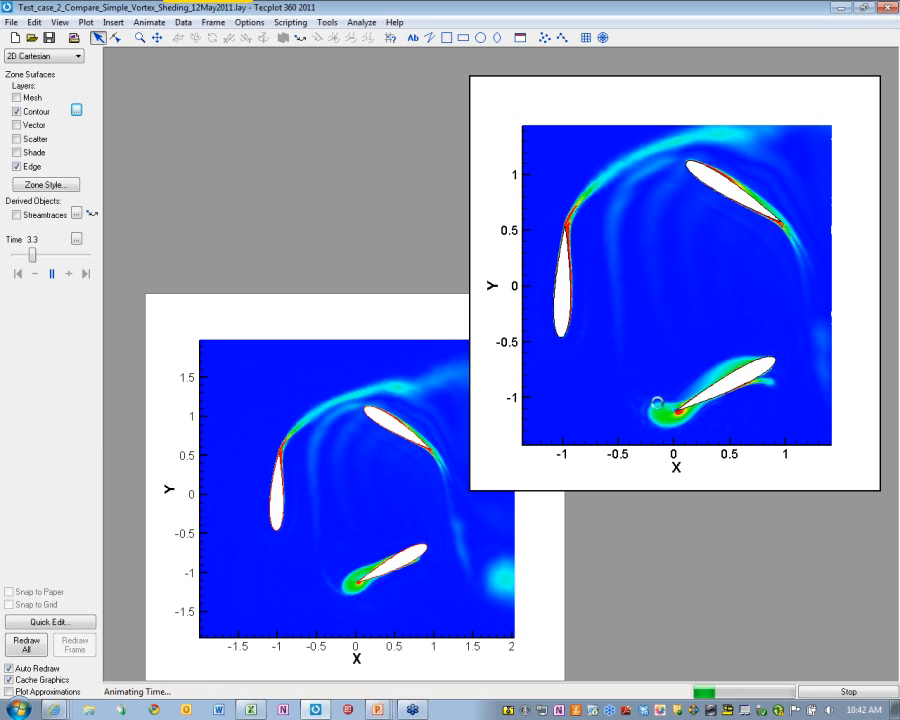
click(849, 692)
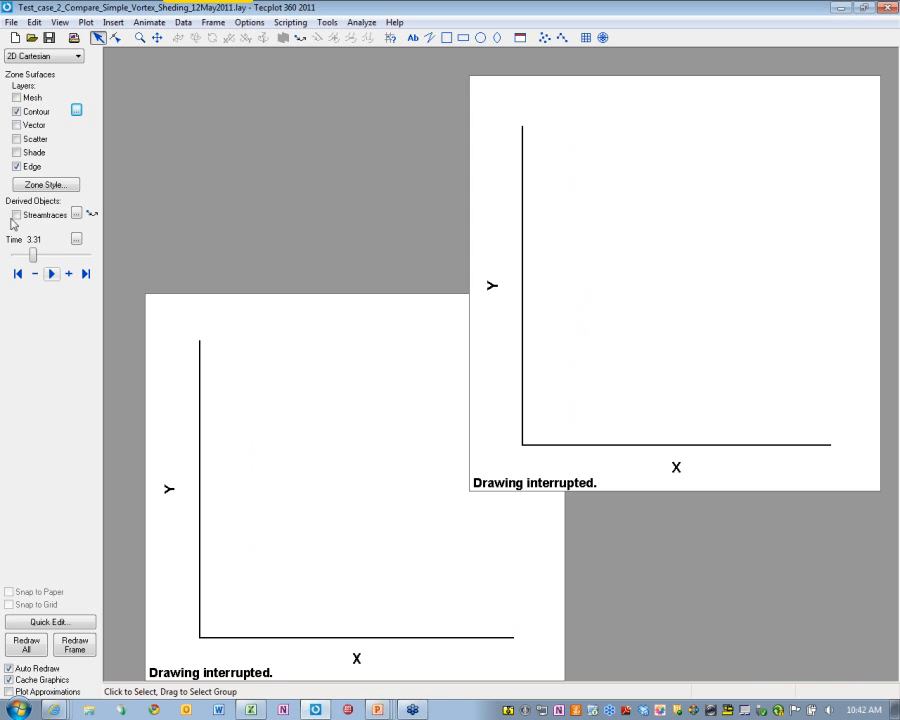
Replay both comparison contour plots from the first time step, then stop
click(17, 272)
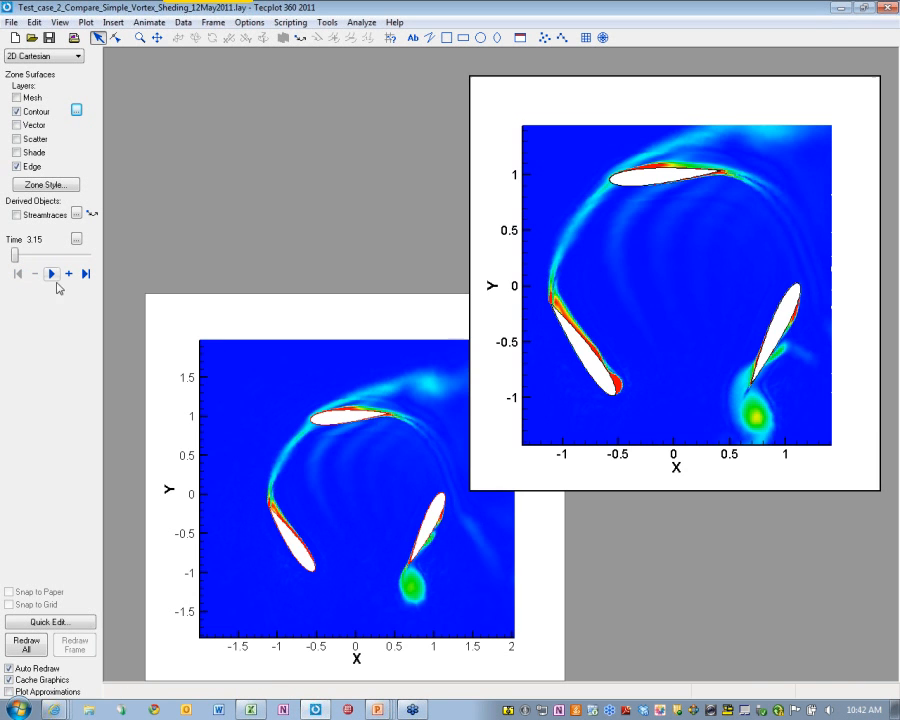
click(53, 273)
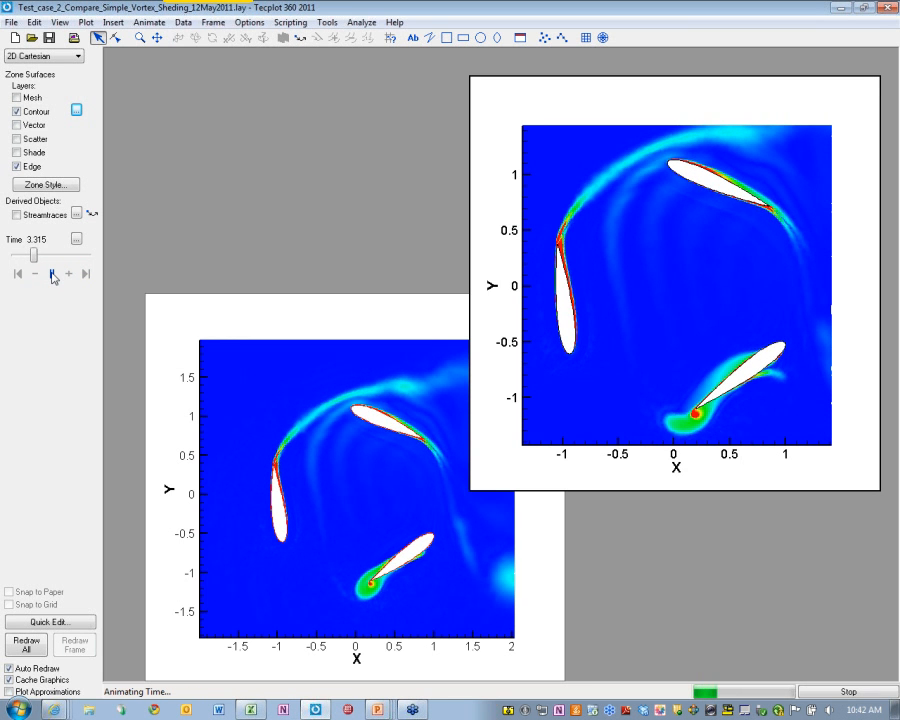
click(52, 274)
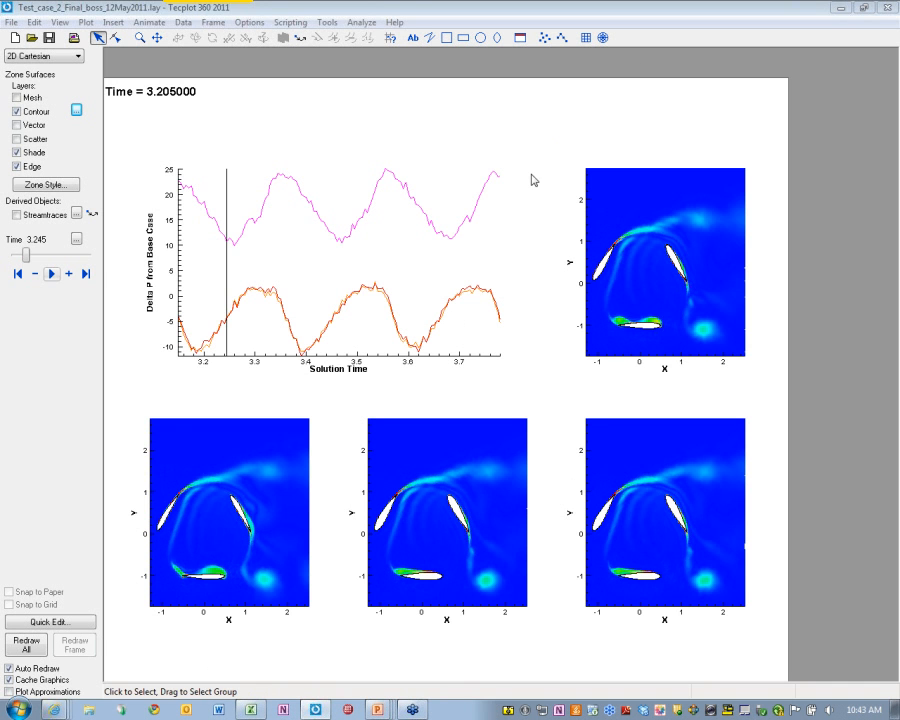
Shift the page slightly right and make the lower-middle contour frame active
shift+right_drag(450, 147, 490, 143)
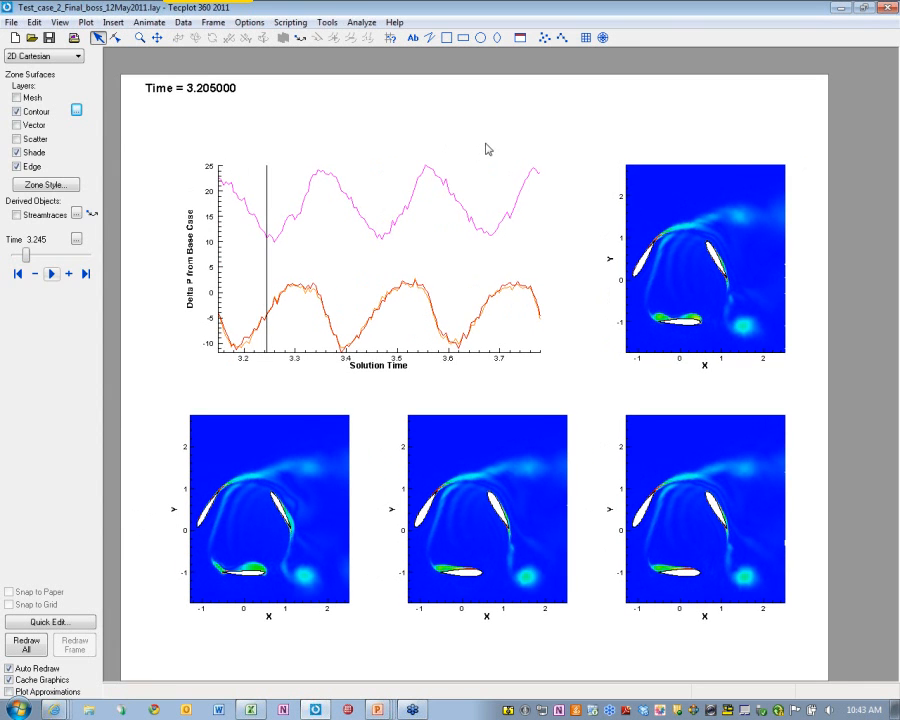
click(485, 142)
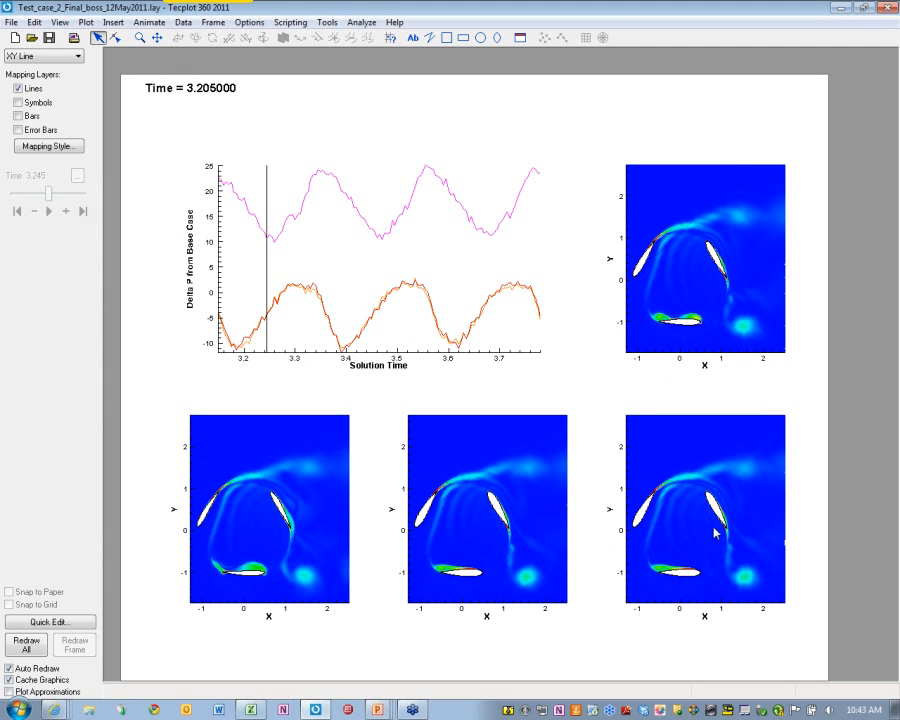
click(500, 440)
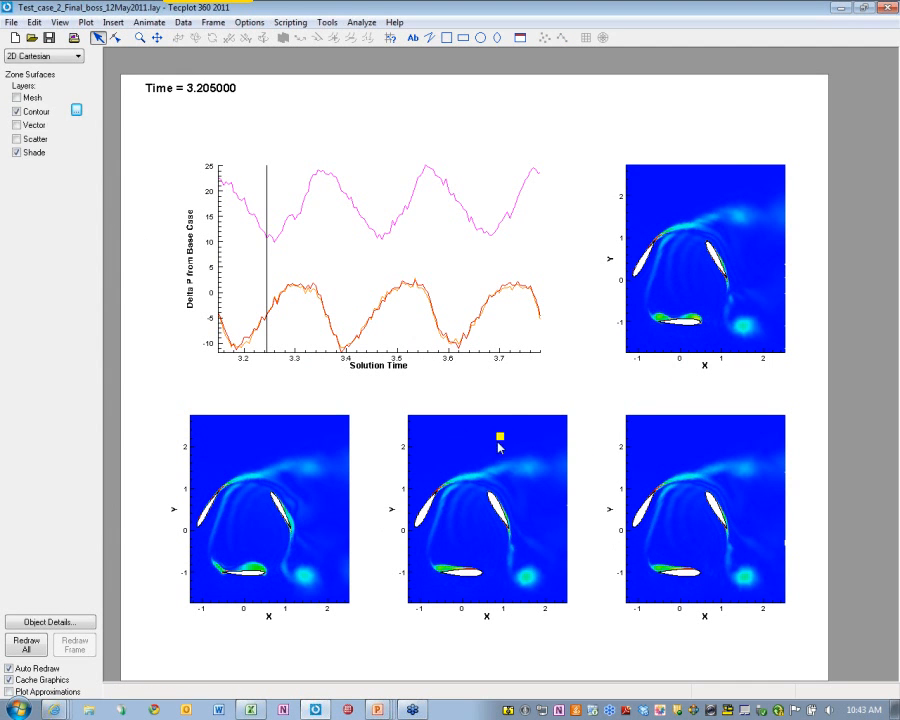
Animate the delta-P plot and four contour frames together from the first time step, then pause
click(22, 275)
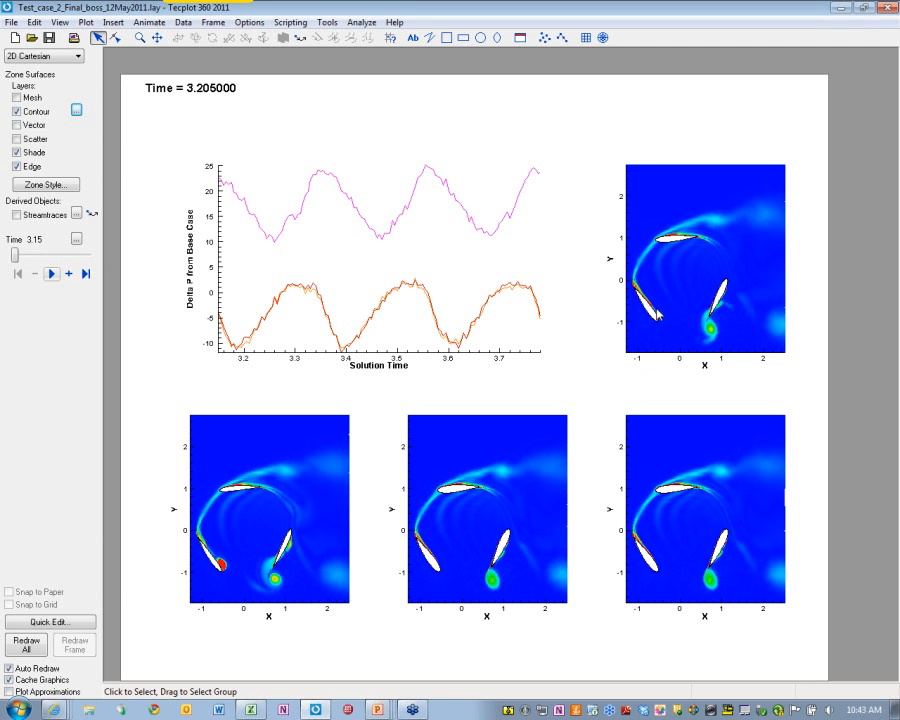
click(51, 273)
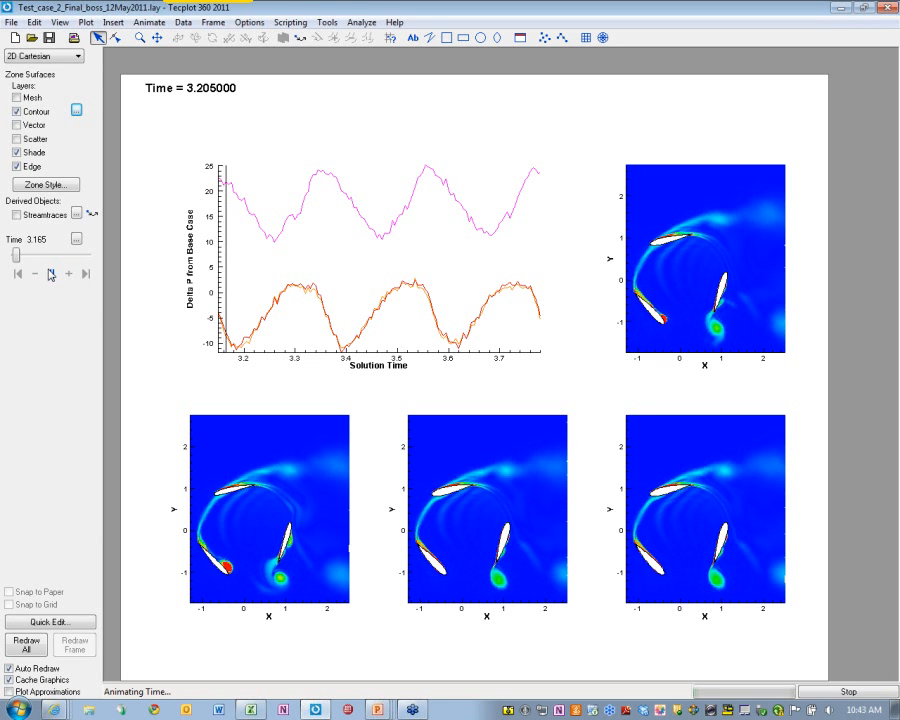
click(50, 273)
Advance to time 3.515, glance at PowerPoint Presenter View, then reactivate the XY plot and lower-left contour frame
click(51, 258)
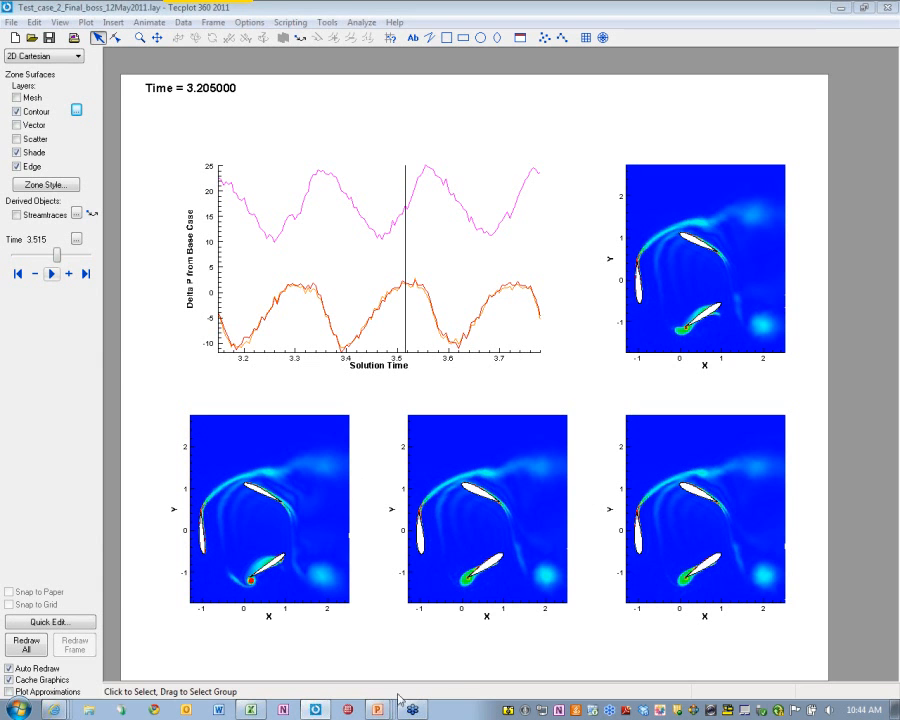
mouse_move(381, 712)
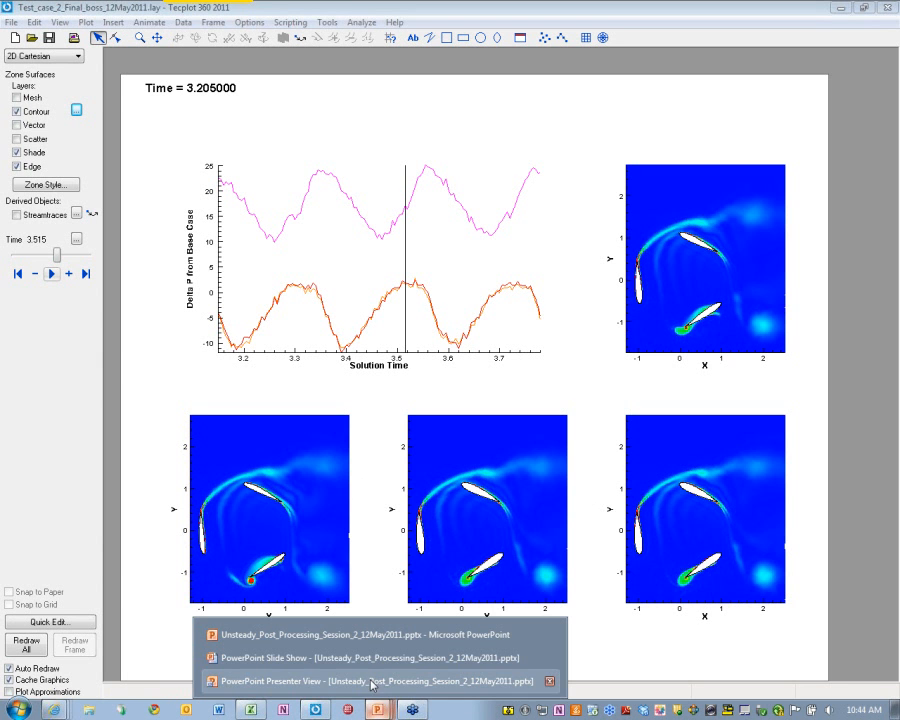
click(262, 680)
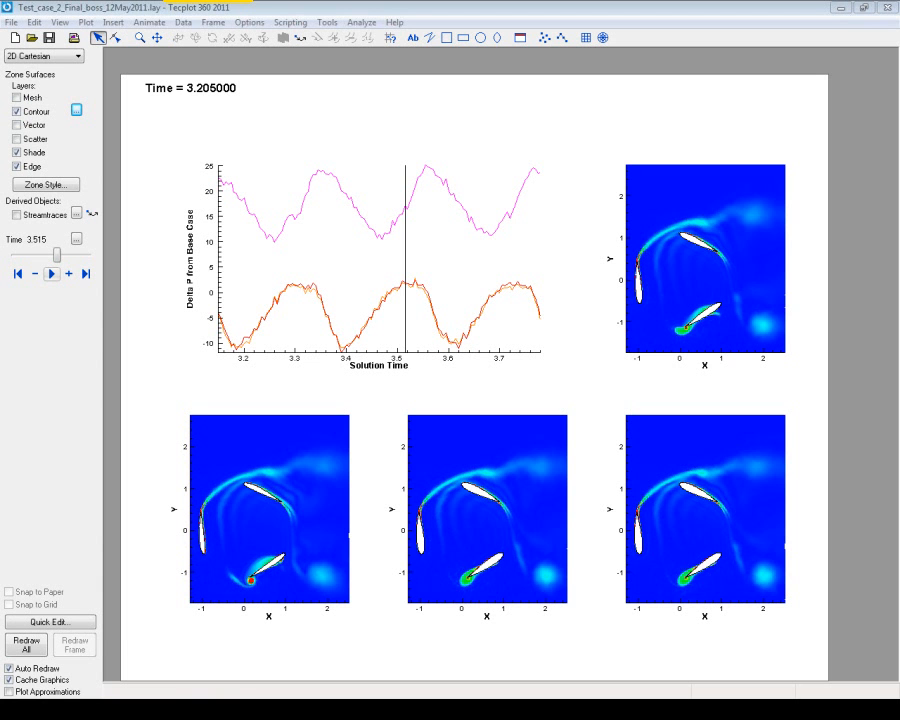
click(487, 393)
click(270, 447)
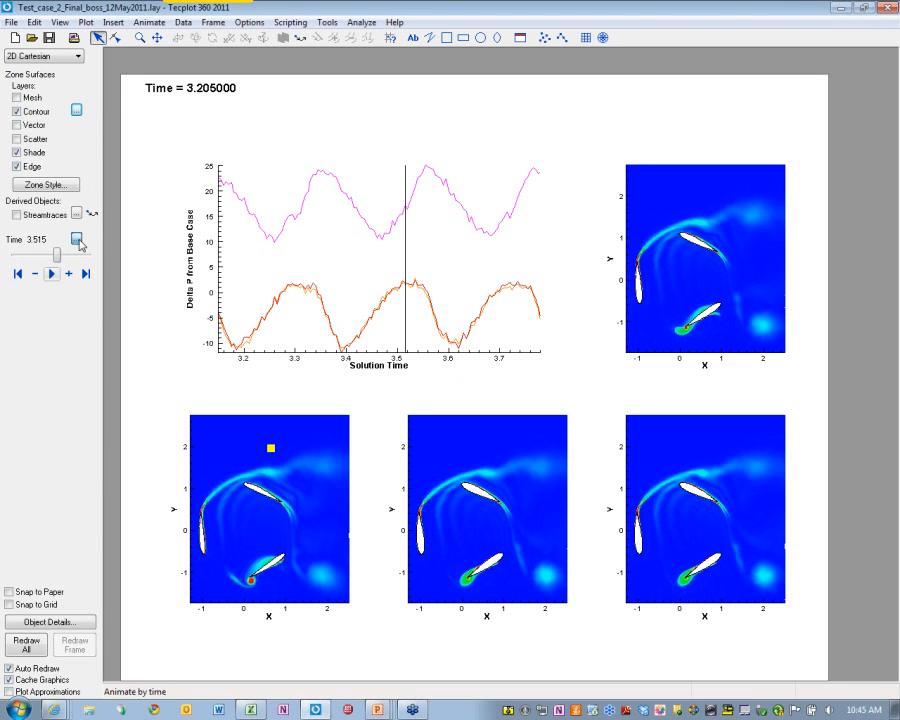
Set the time animation to go to a WMV file and open its export settings
click(76, 239)
click(444, 302)
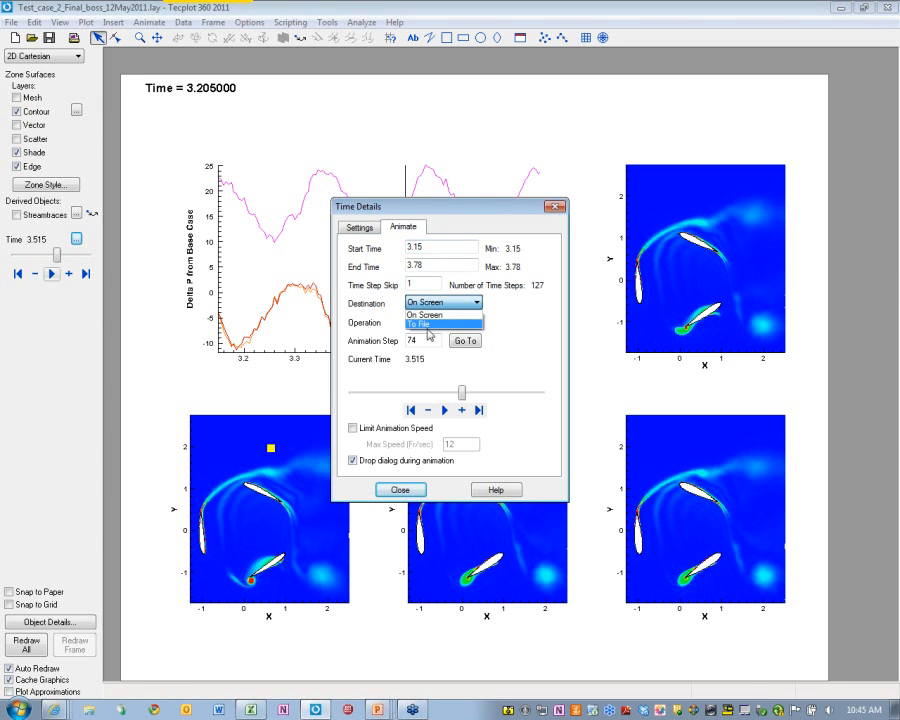
click(440, 318)
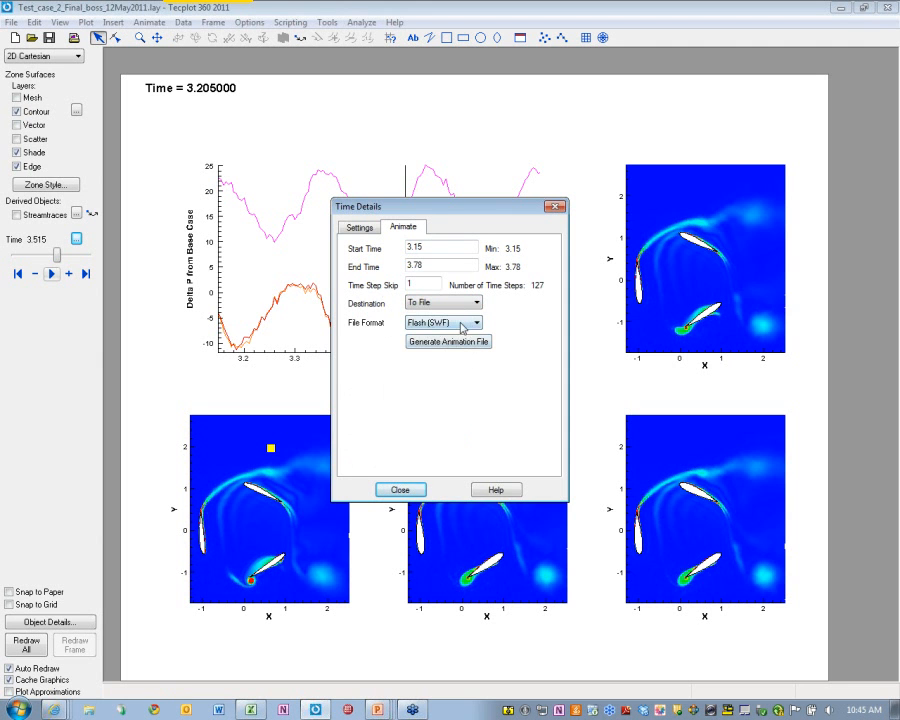
click(462, 324)
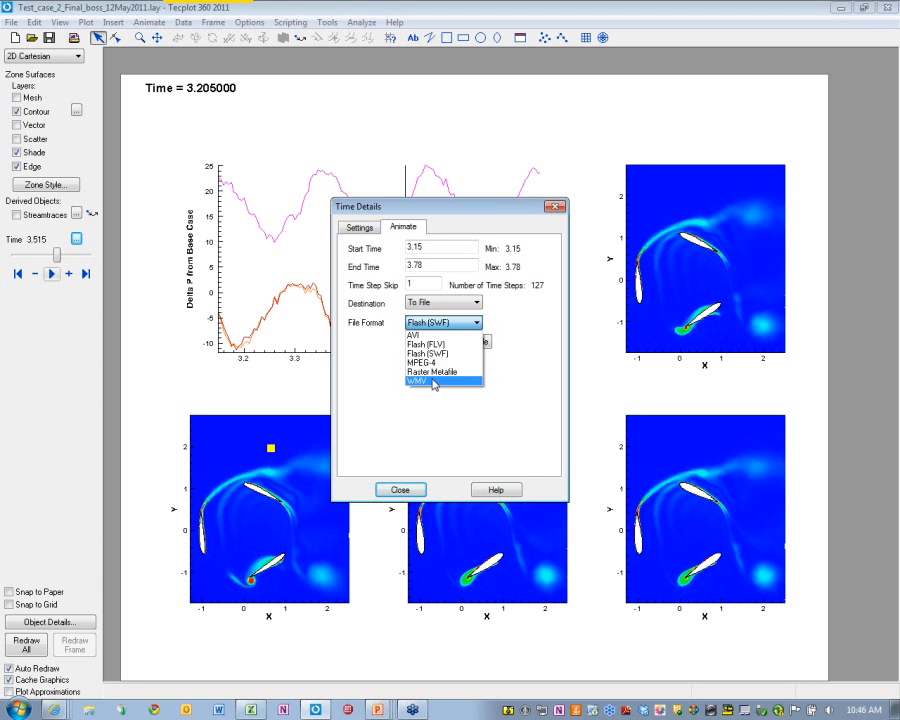
click(437, 381)
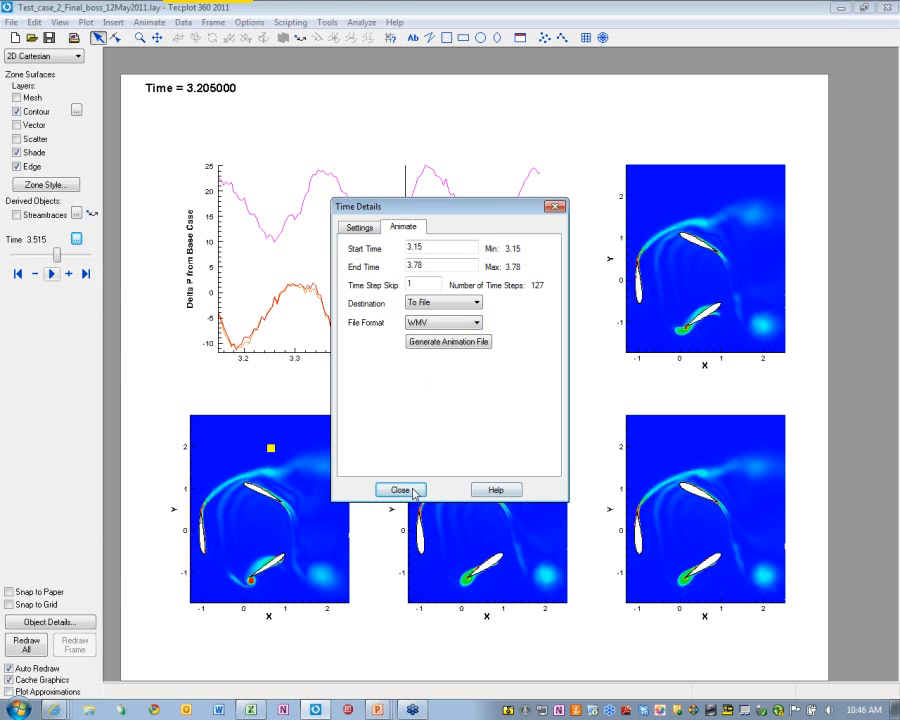
click(452, 343)
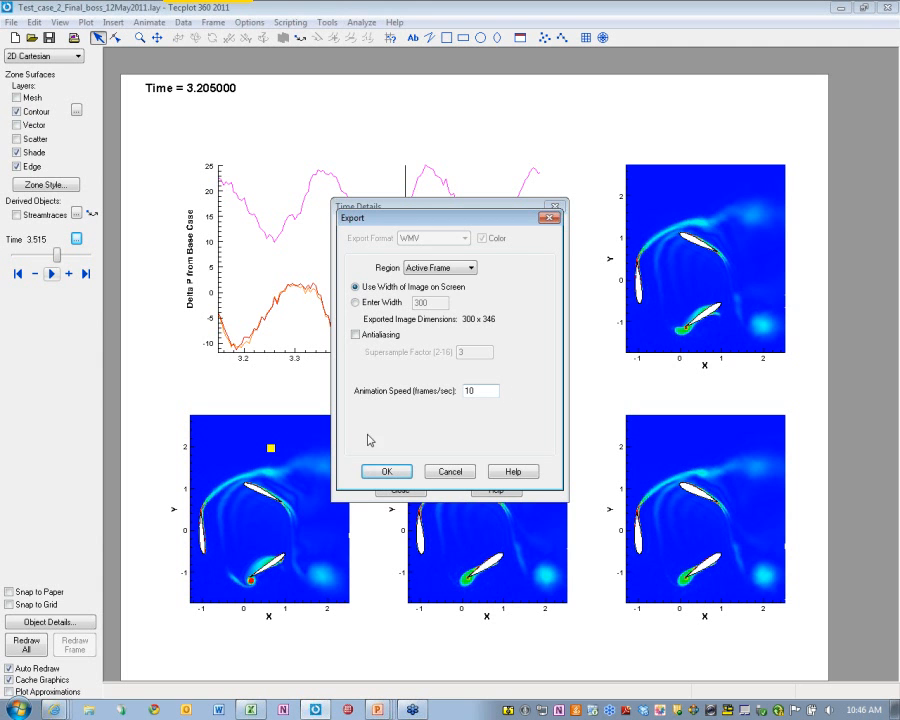
Export all frames as export.wmv, then return to the PowerPoint slide show
click(446, 268)
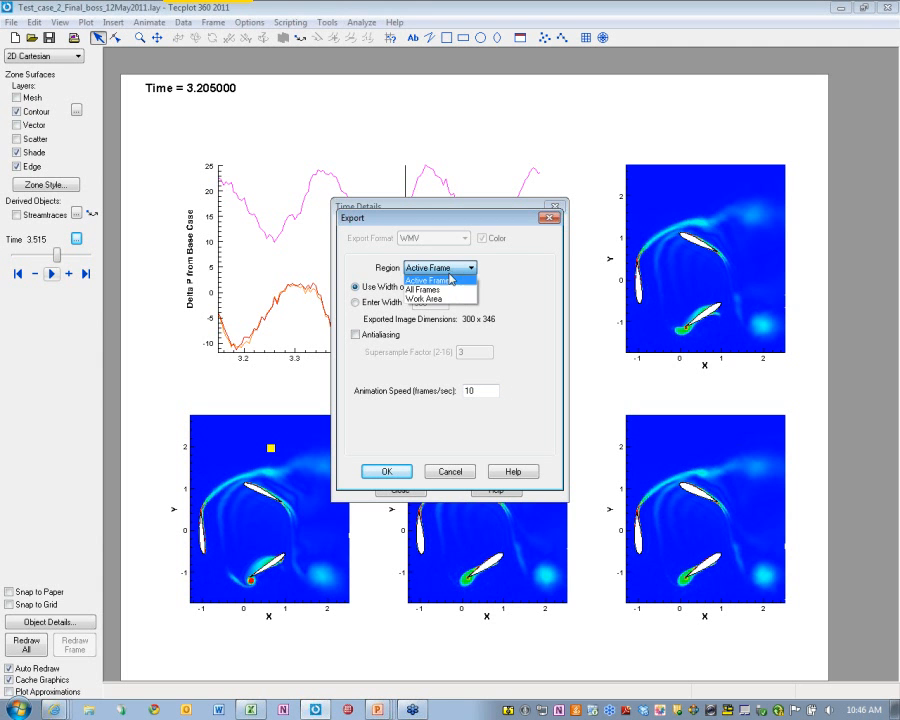
click(428, 290)
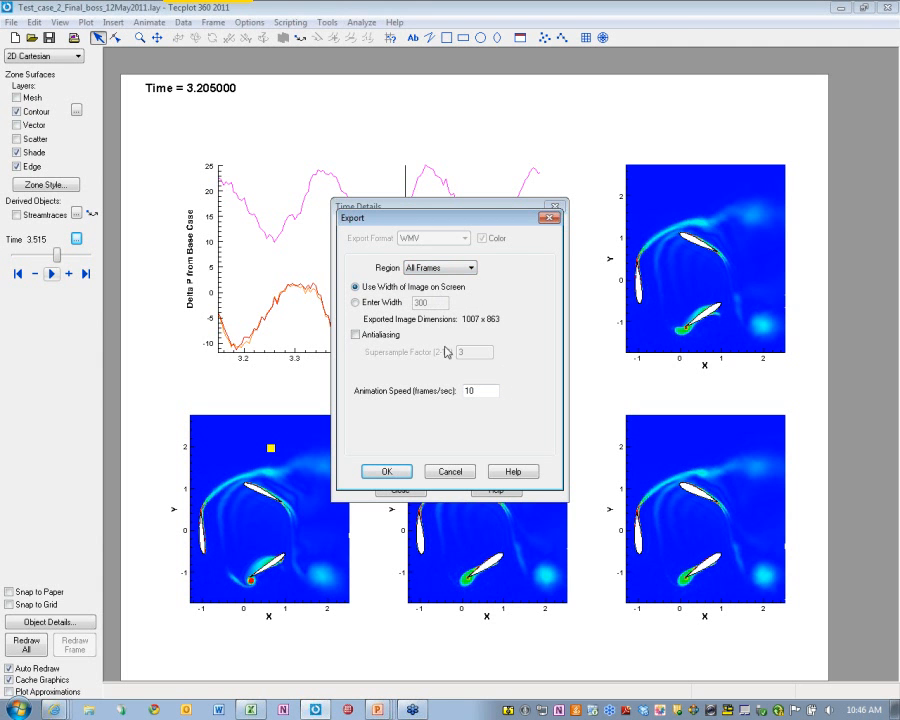
click(386, 472)
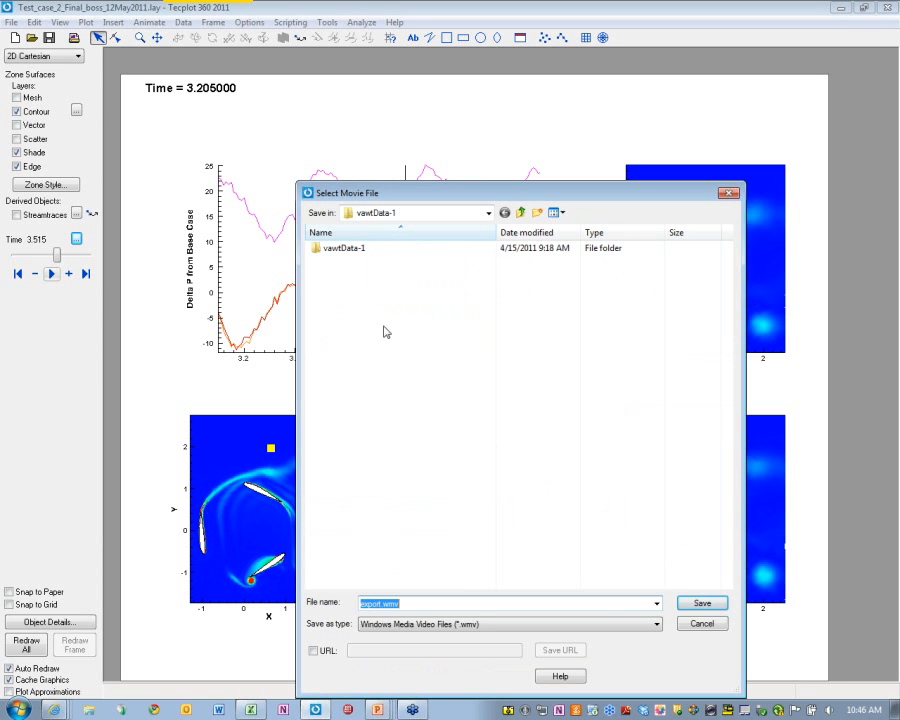
click(701, 604)
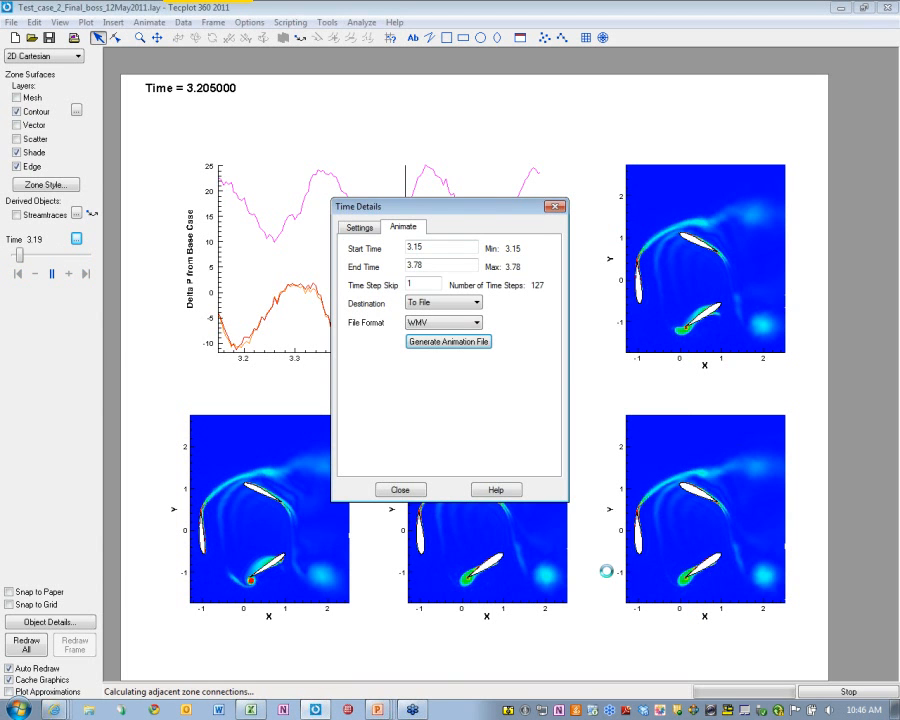
mouse_move(377, 710)
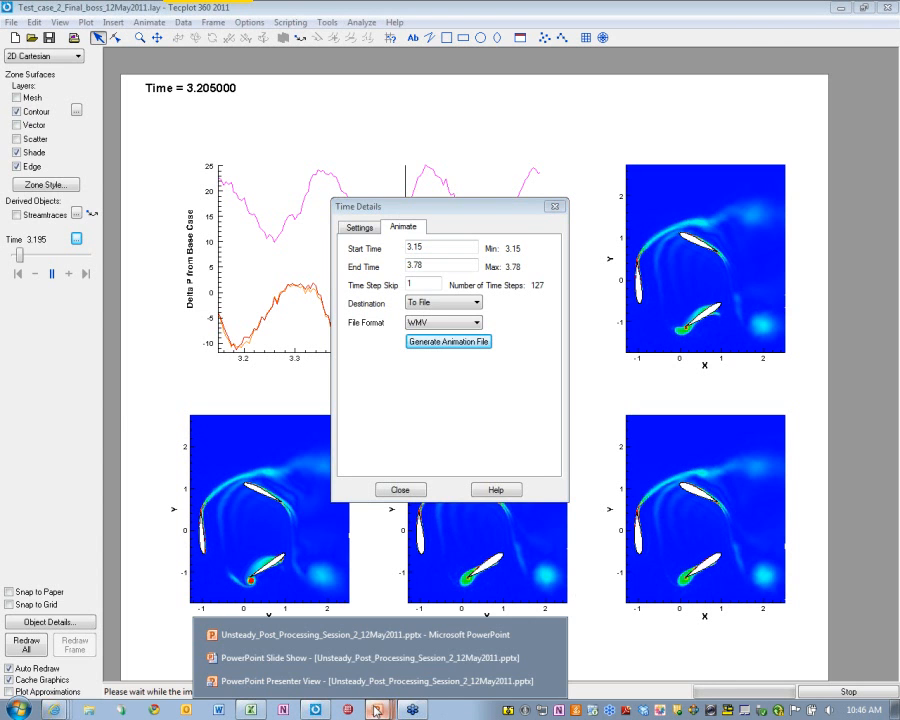
click(346, 655)
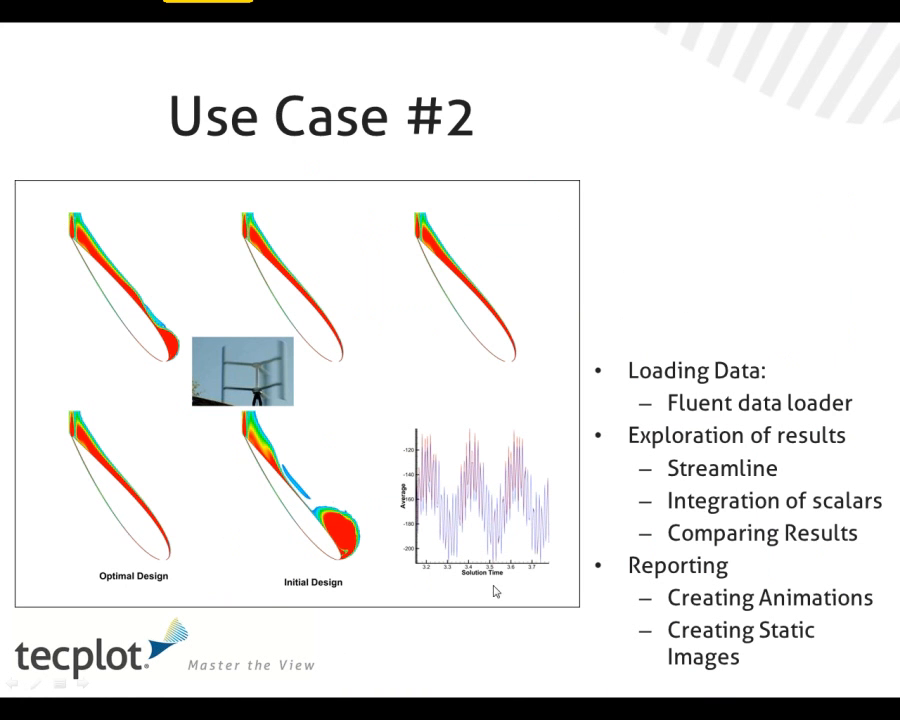
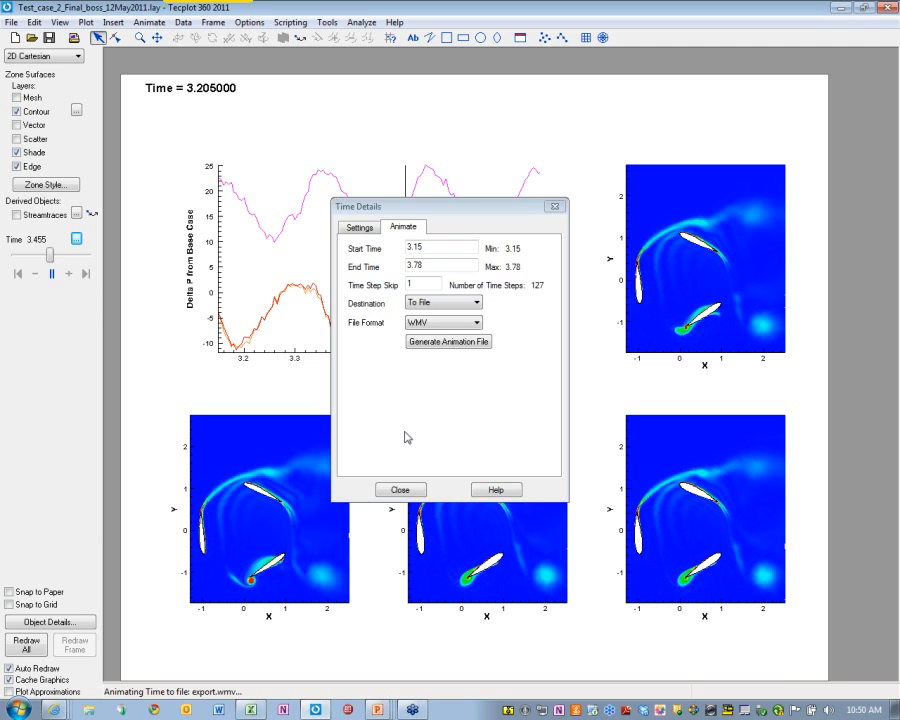
Close the WMV animation export settings after writing export.wmv
click(400, 488)
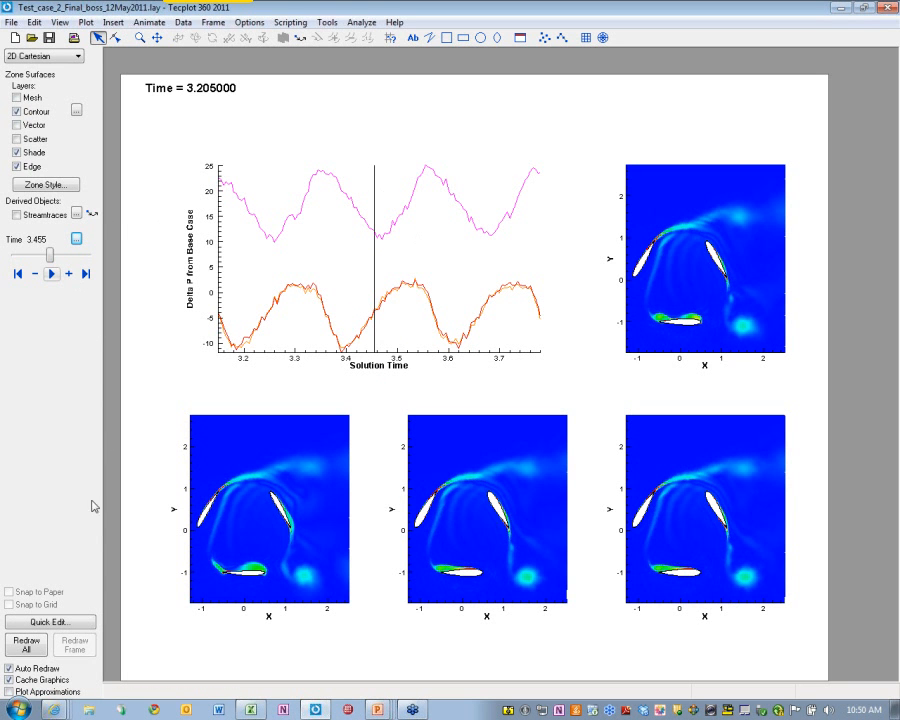
Open the Zone Style dialog to view the contour frames' flood type and line color
click(44, 185)
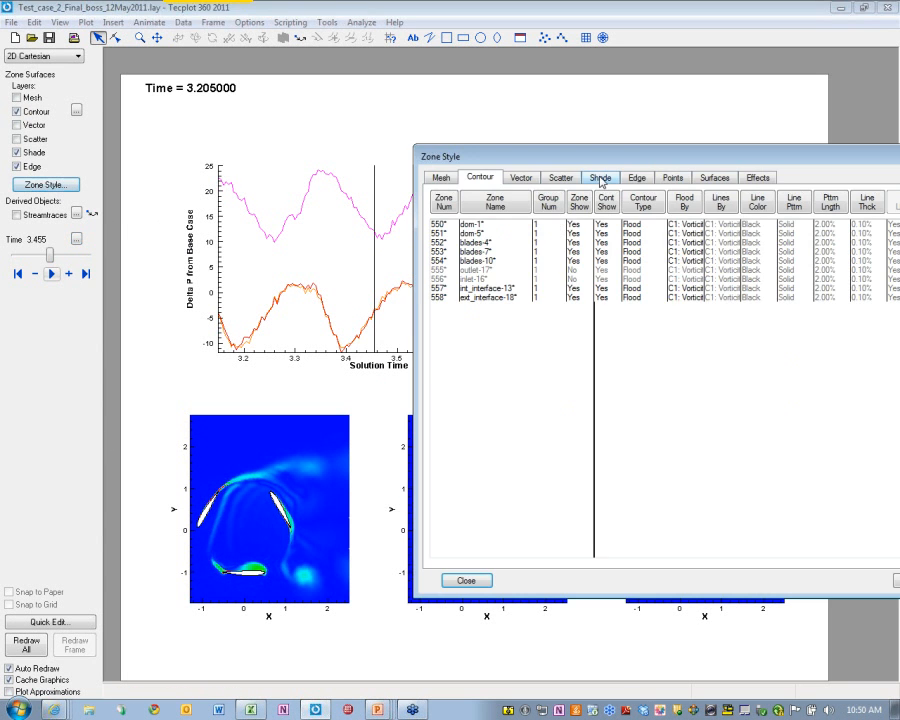
drag(598, 159, 482, 158)
click(324, 176)
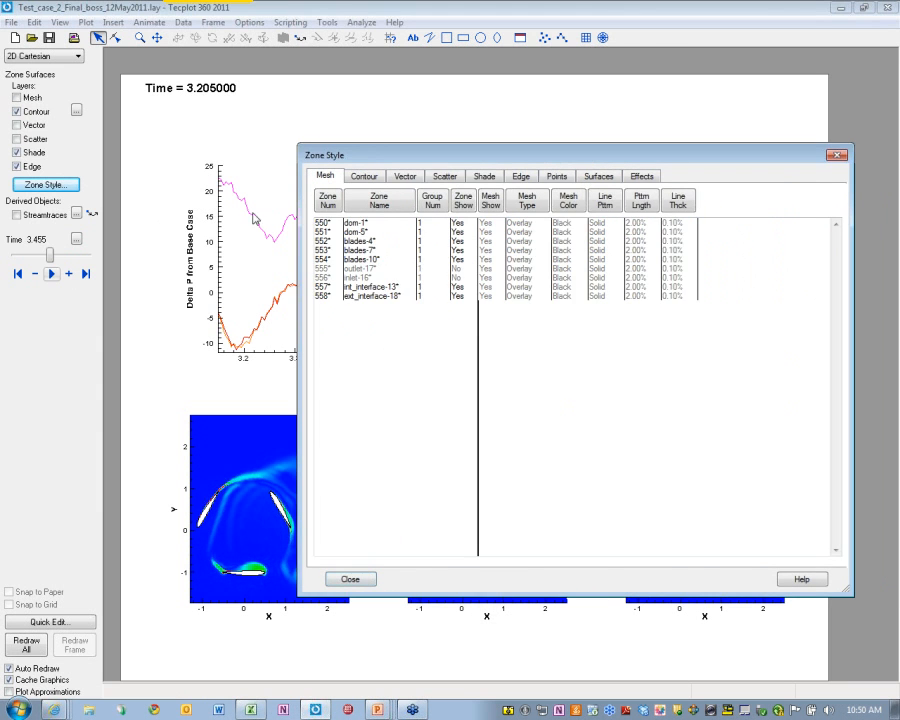
click(236, 240)
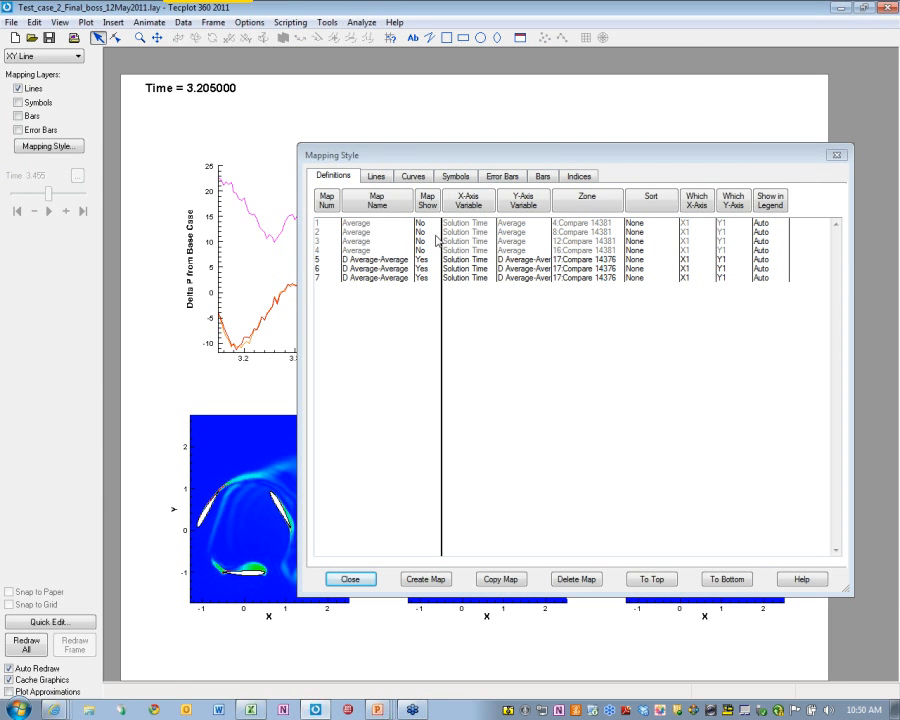
click(158, 22)
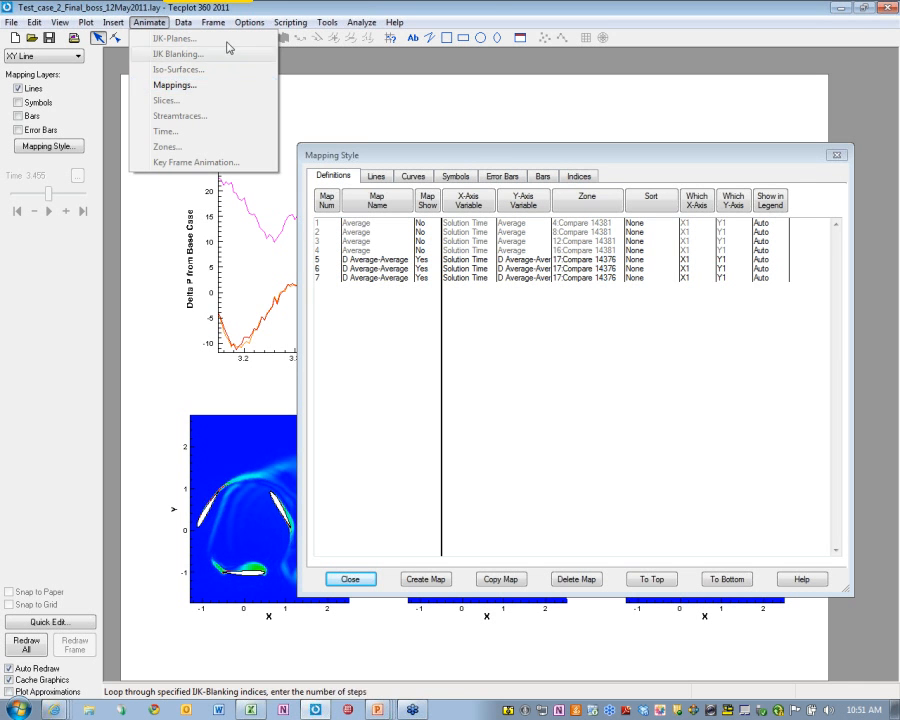
mouse_move(326, 22)
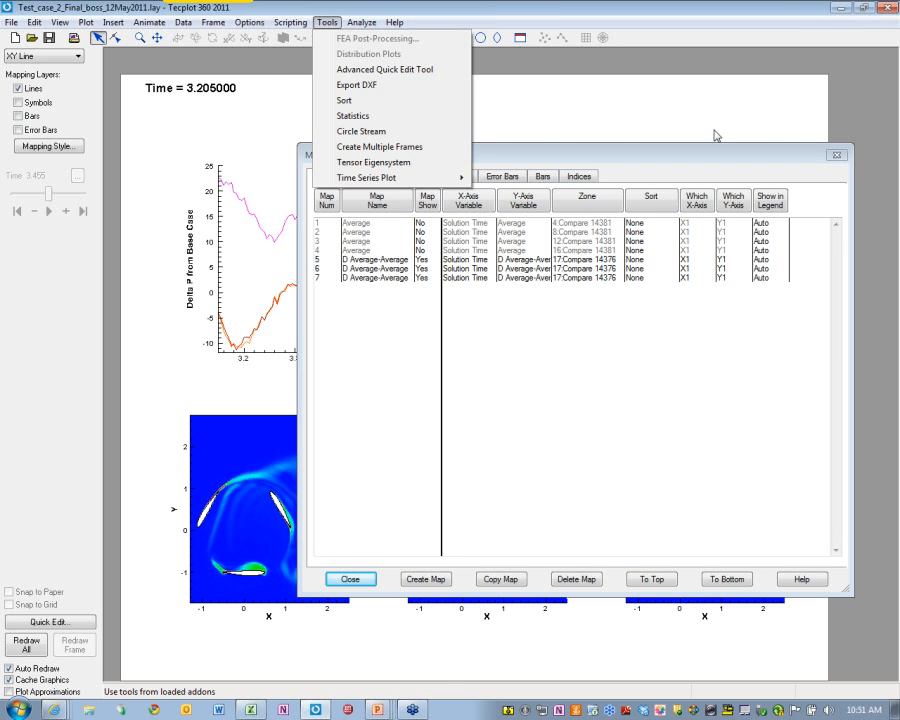
mouse_move(183, 22)
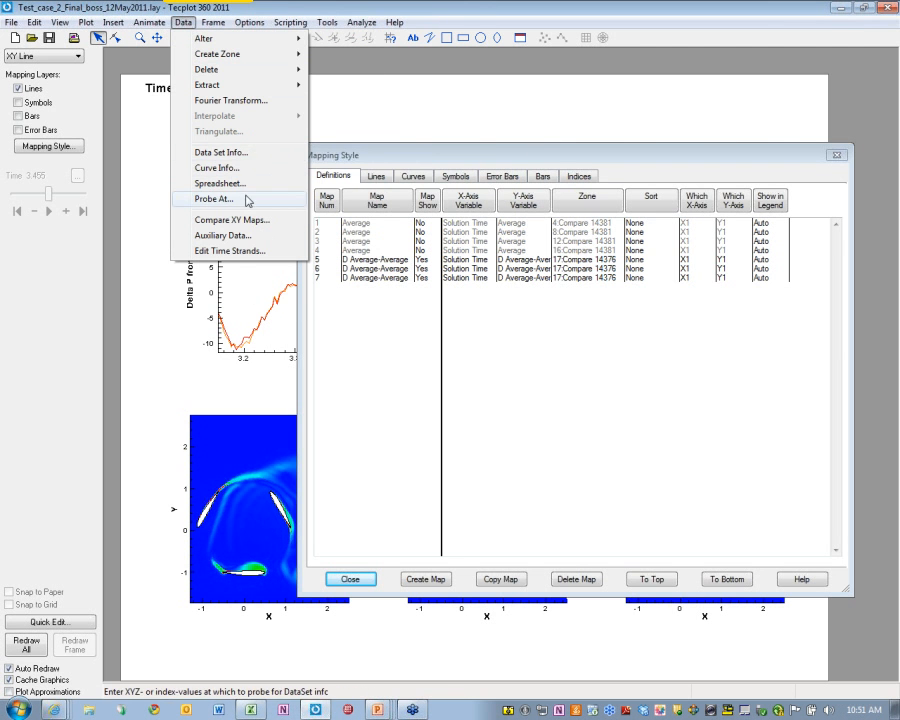
mouse_move(87, 22)
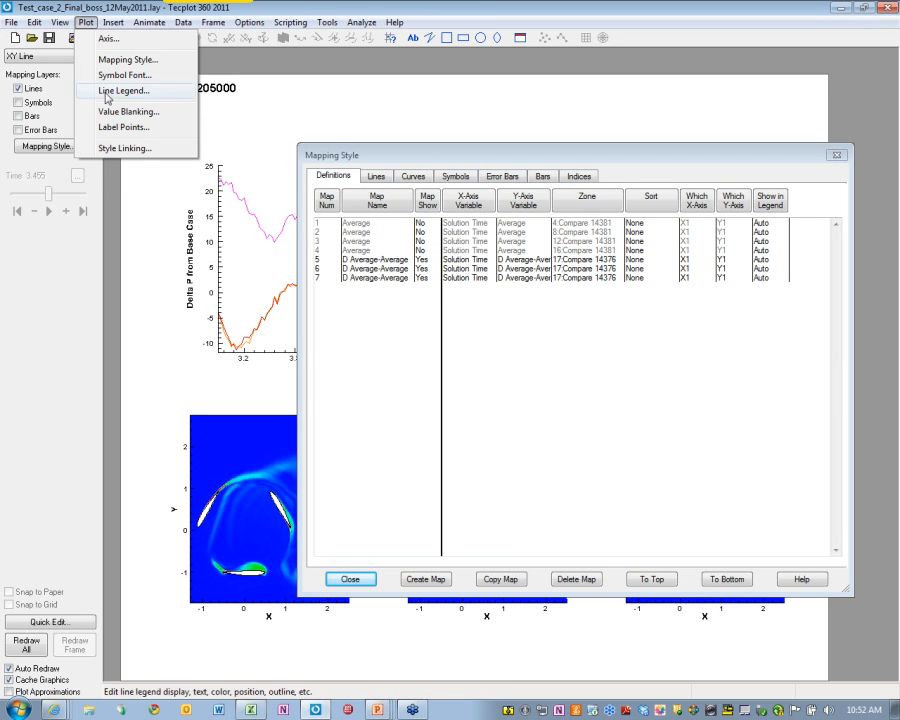
Activate the lower contour frame and open Value Blanking settings, moving the window left
click(187, 410)
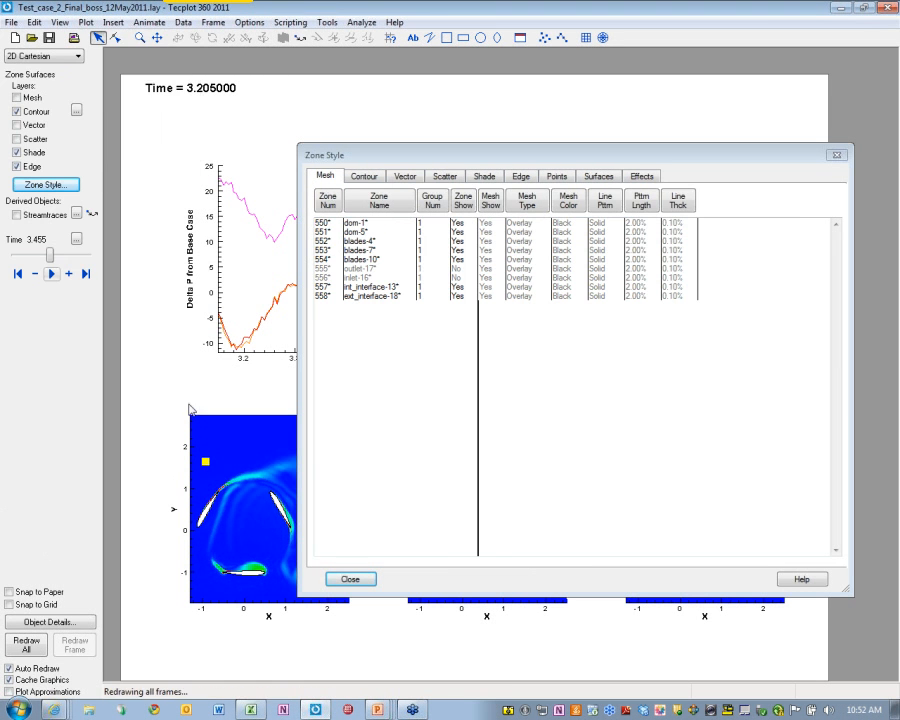
click(87, 22)
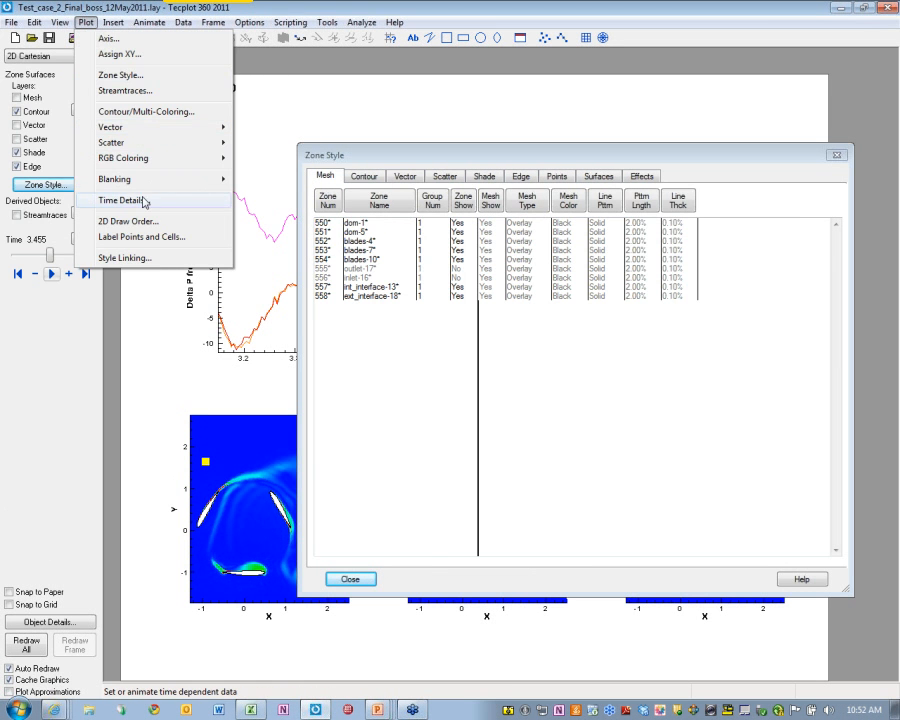
mouse_move(147, 186)
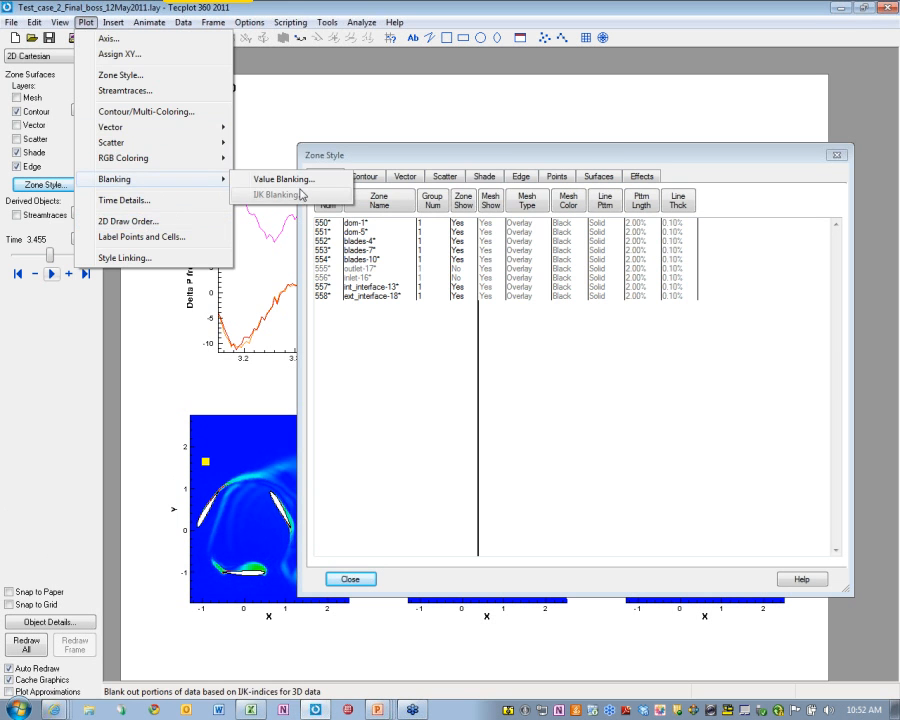
click(262, 179)
drag(519, 172, 457, 175)
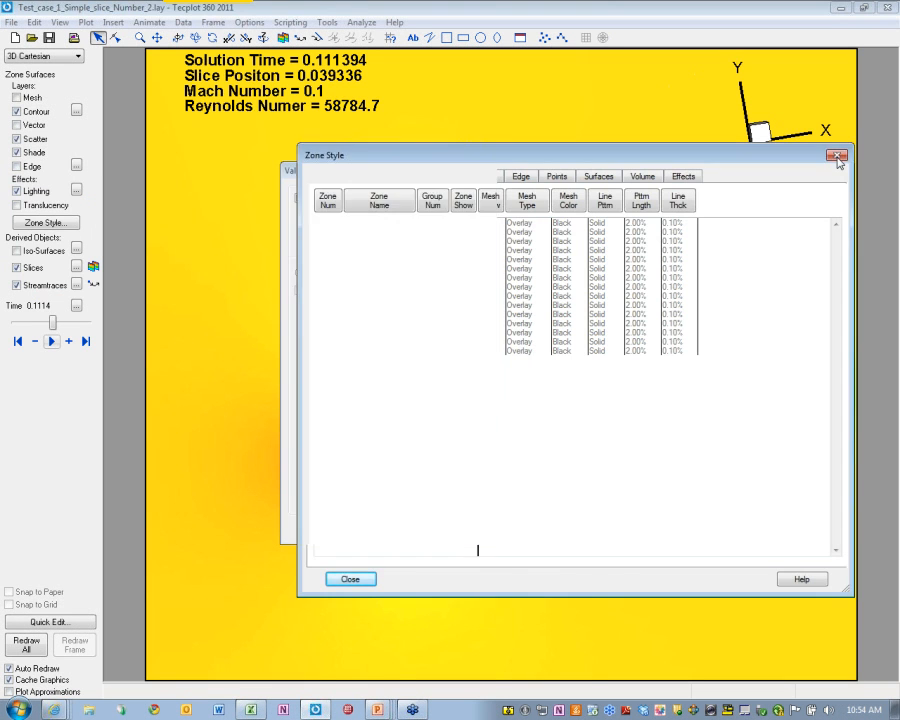
Close the Zone Style and Value Blanking dialogs and switch to placing slices
click(836, 156)
click(481, 171)
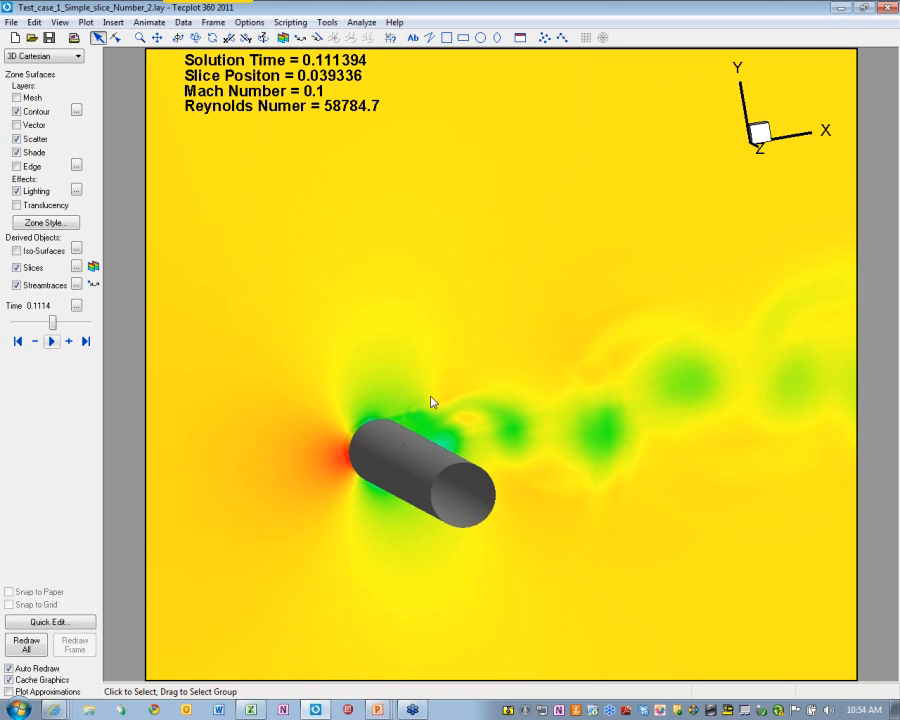
click(93, 266)
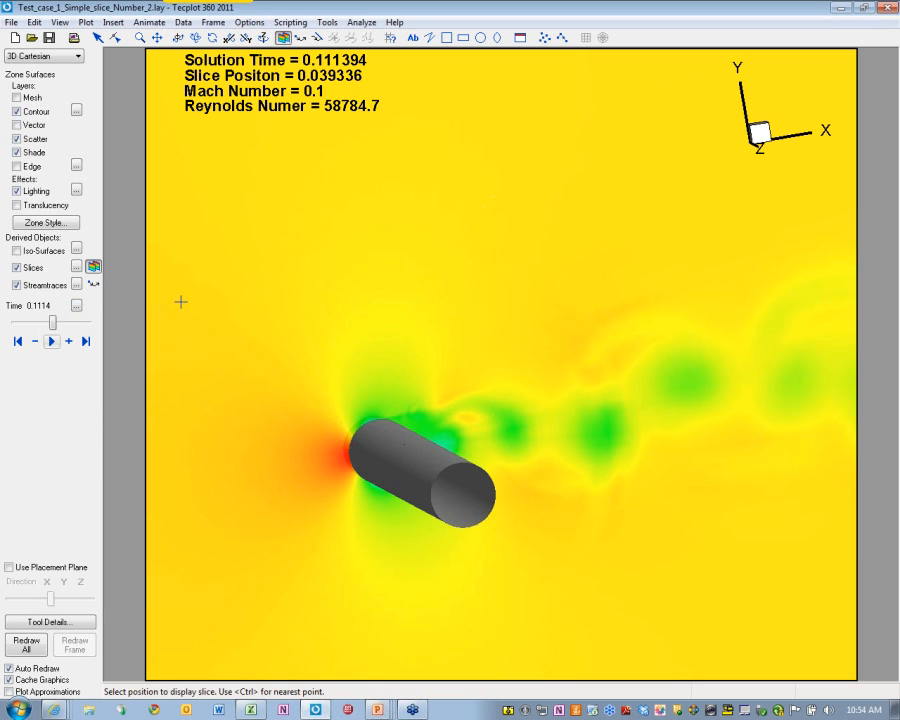
Enable Show Start/End Slices in Slice Details, adding slices at about 0.0302 and 0.5746
click(75, 266)
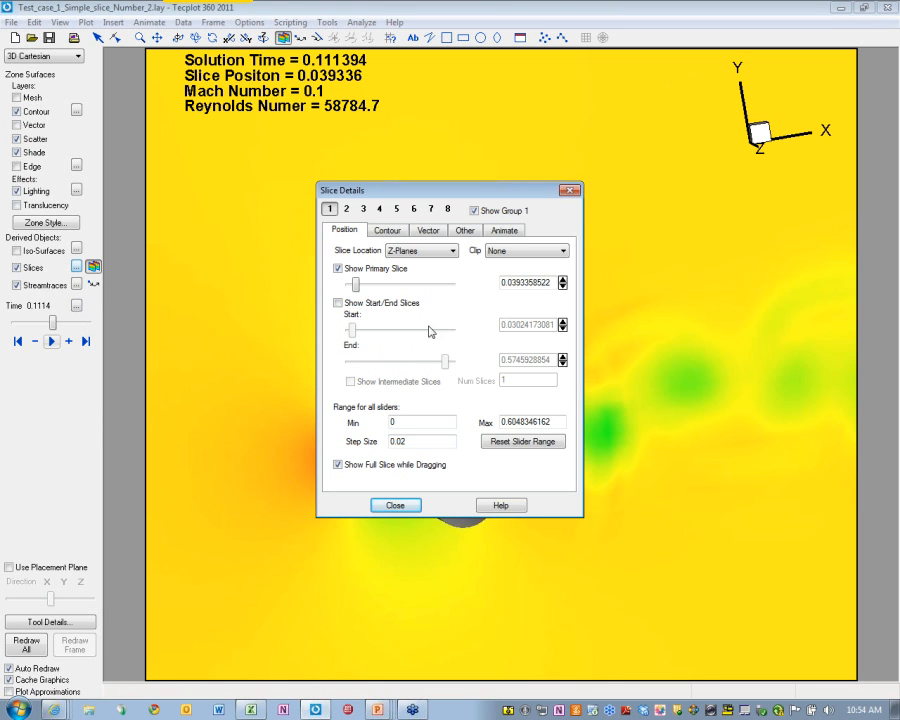
click(338, 302)
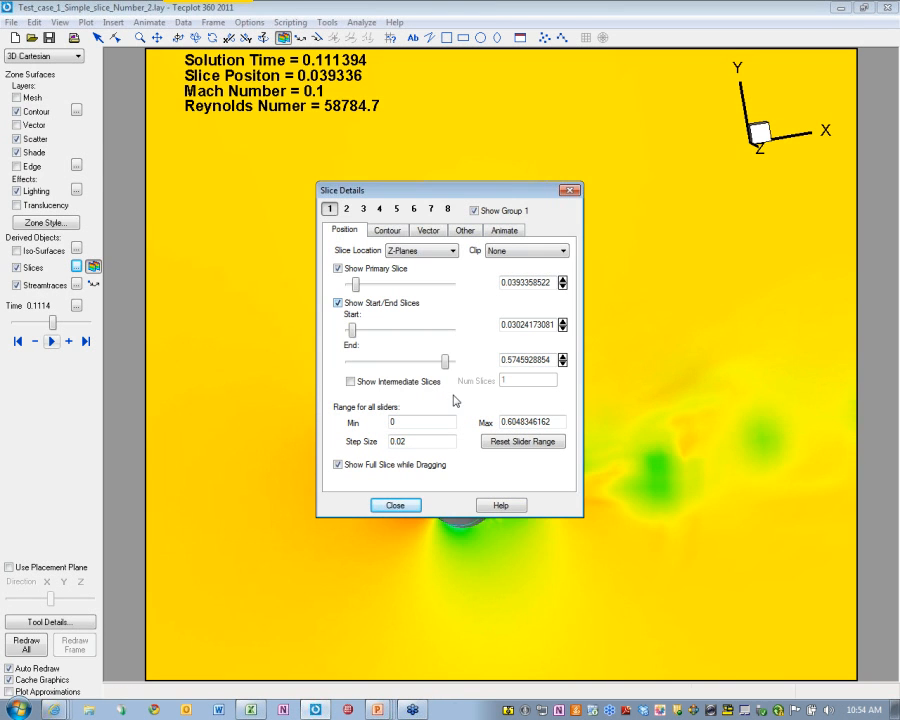
click(400, 505)
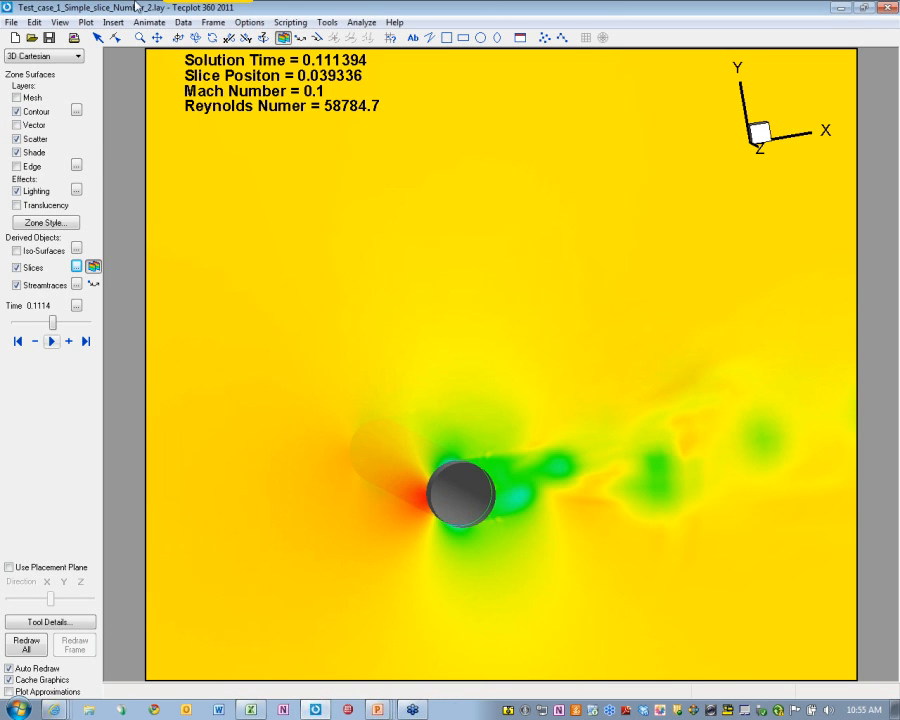
click(189, 24)
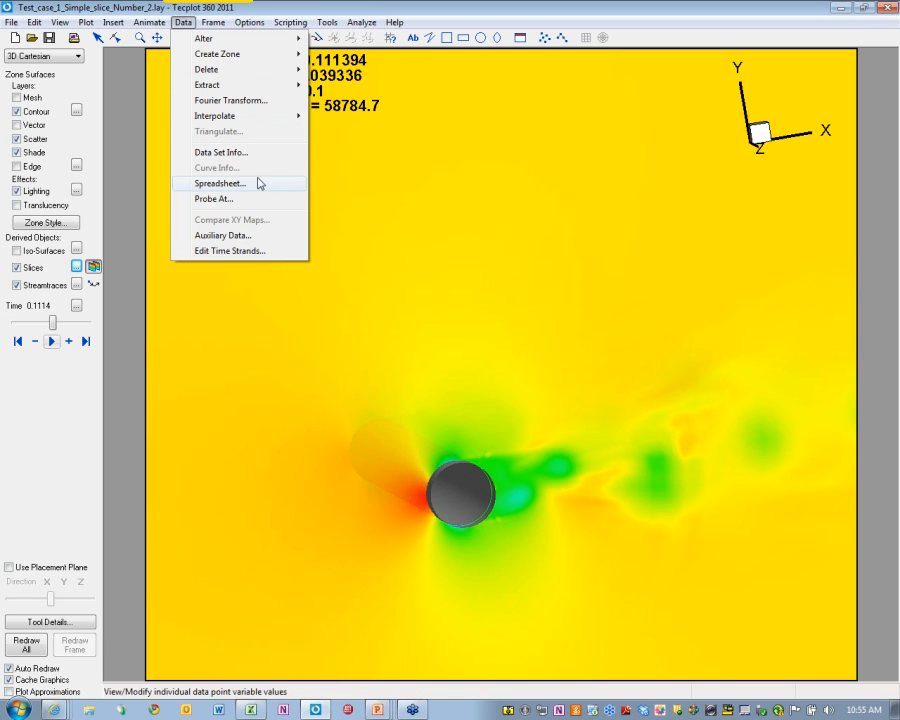
Run Data > Extract > Extract Slices Over Time to collect slice zones for every time step
mouse_move(279, 93)
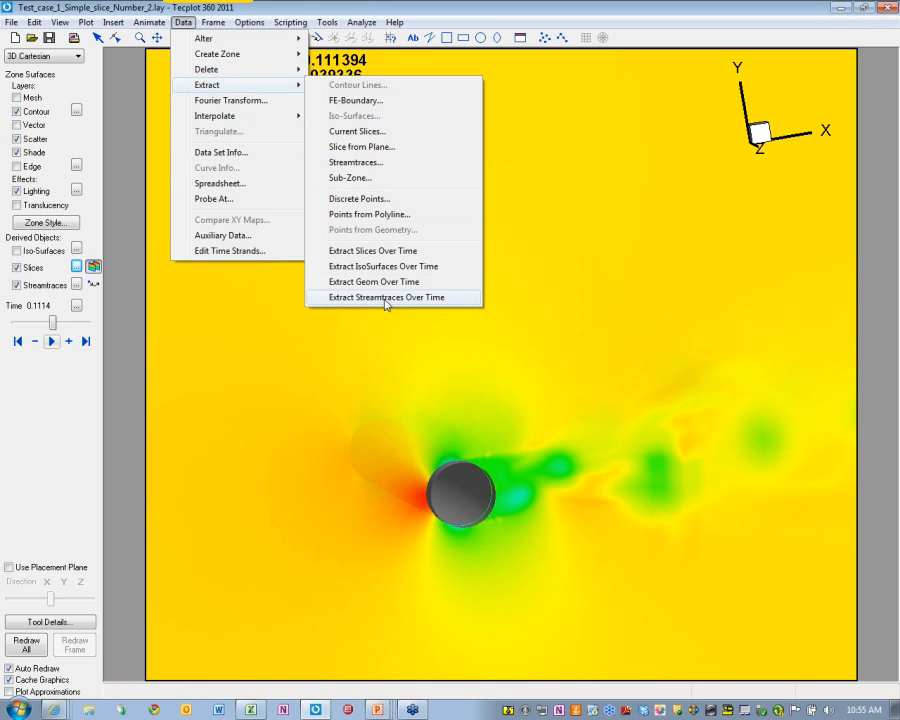
click(400, 252)
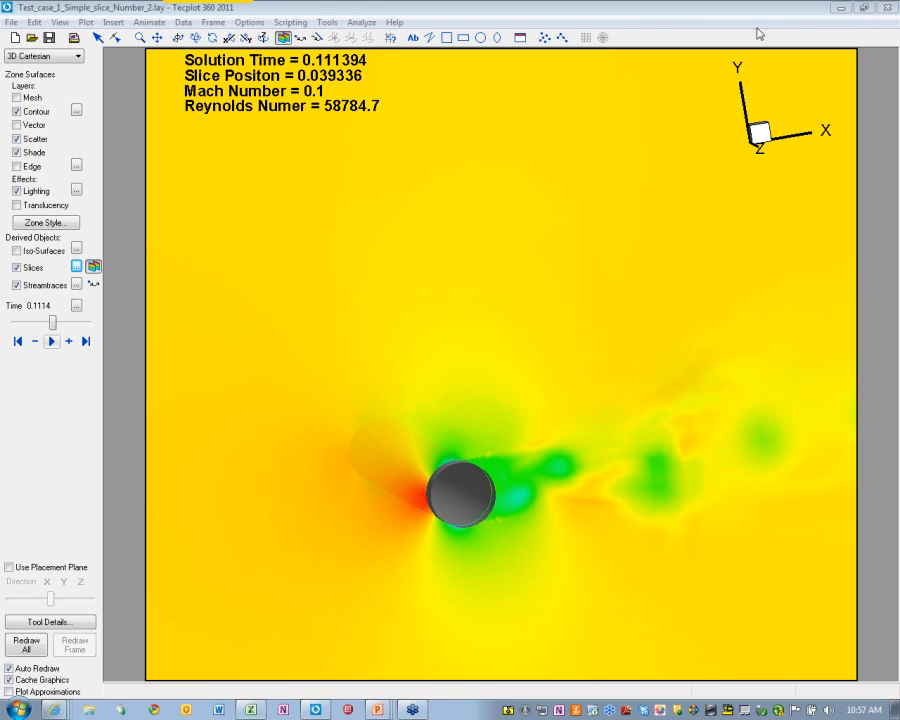
Set up Perform Integration with RHO as the scalar variable
click(361, 22)
click(421, 167)
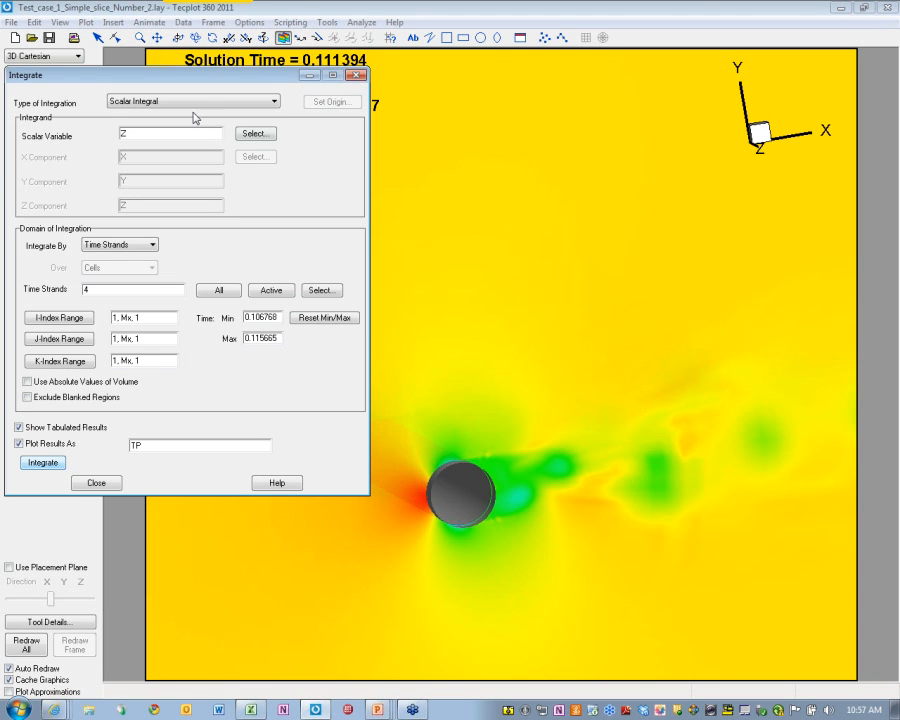
click(251, 136)
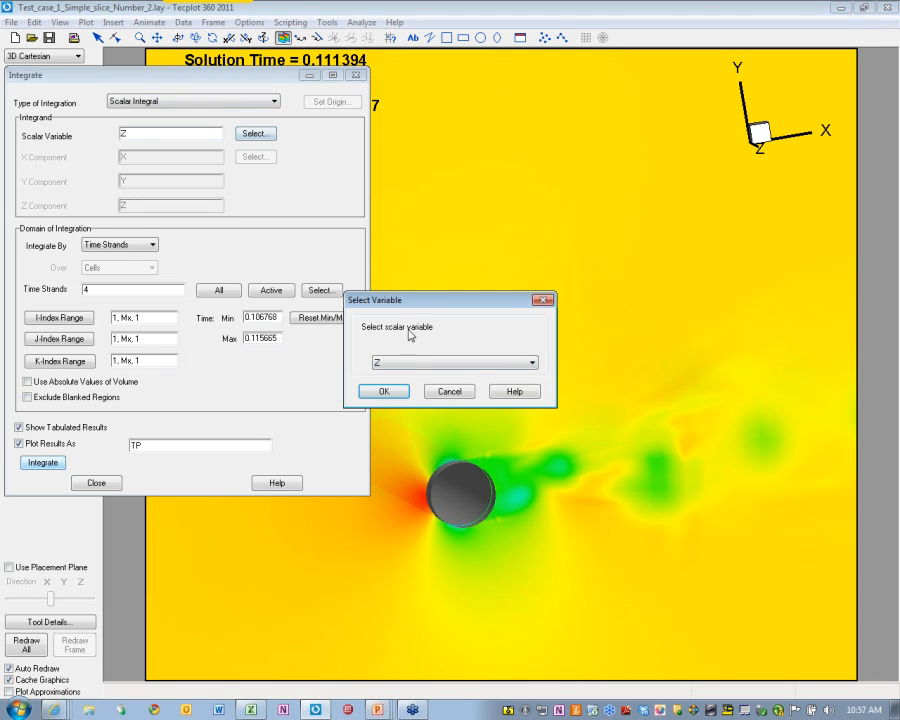
click(410, 362)
click(410, 402)
click(384, 391)
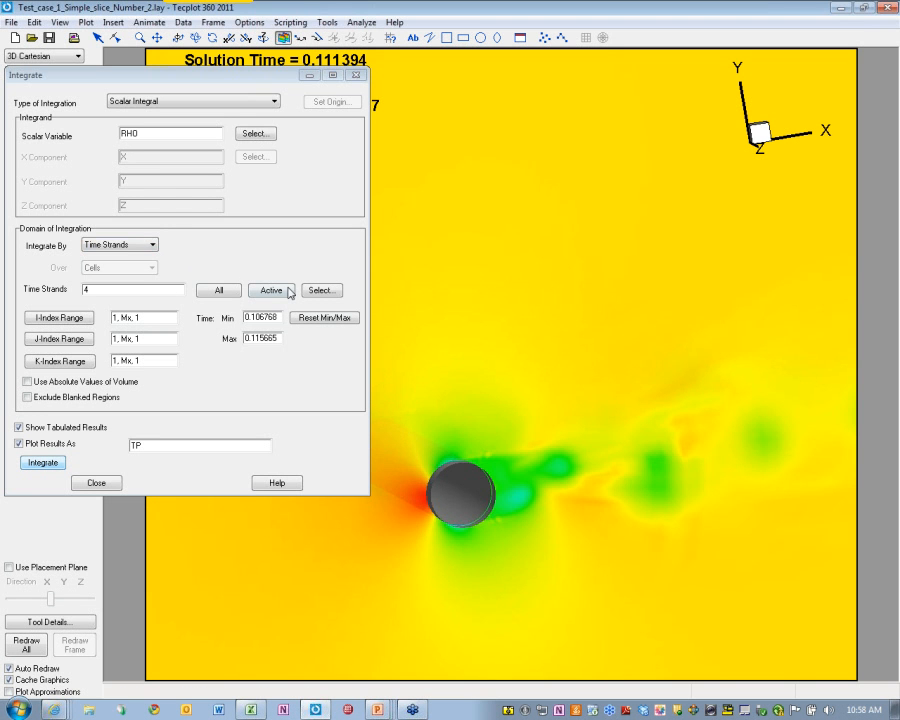
Integrate over time strand 220, the extracted Z=0.0393359 slice
click(321, 290)
click(107, 216)
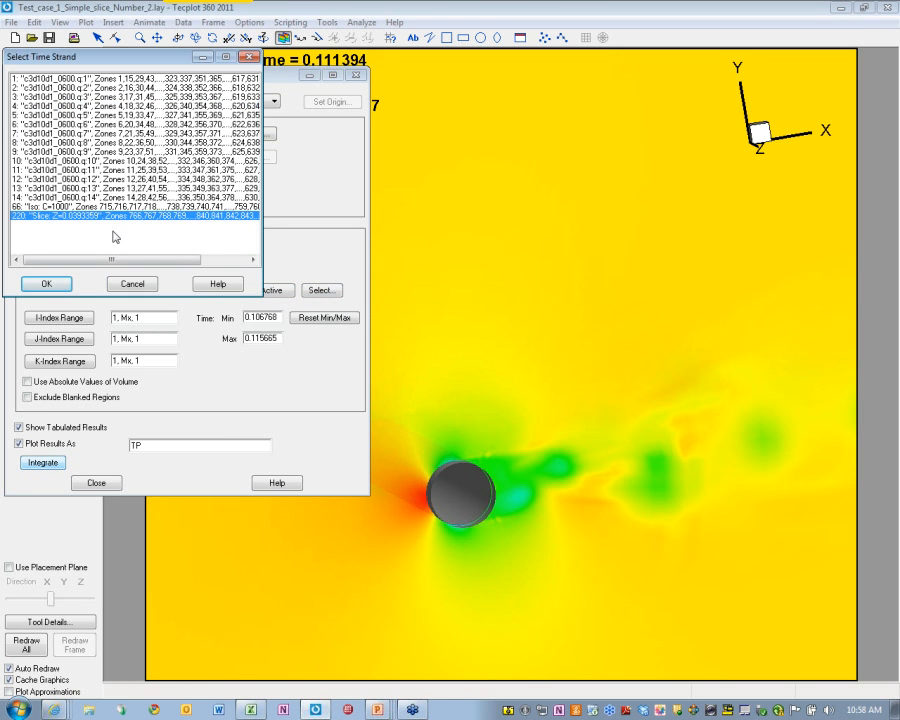
click(46, 284)
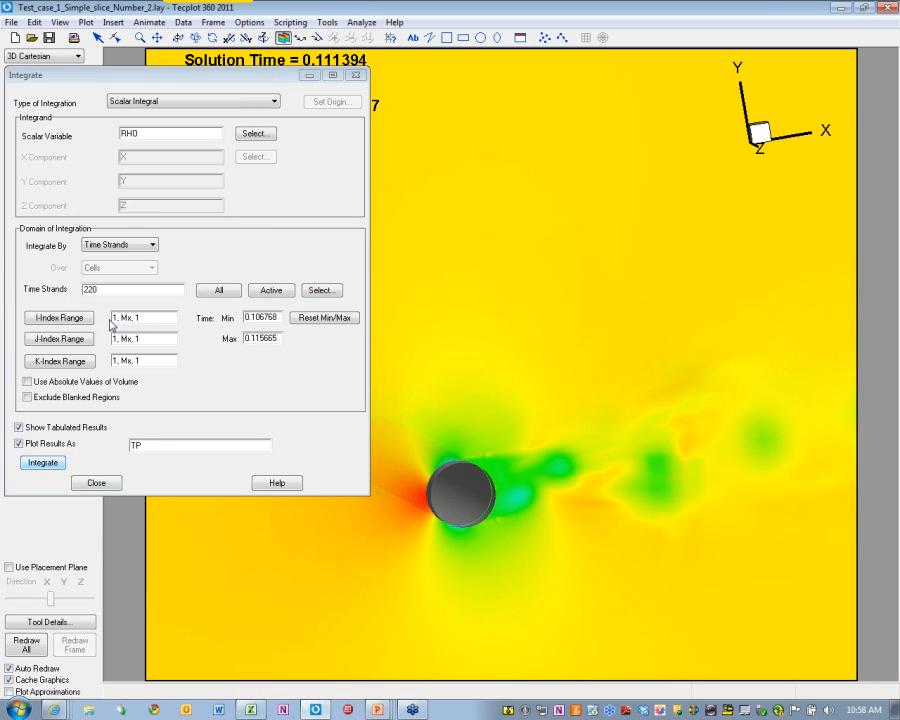
click(44, 463)
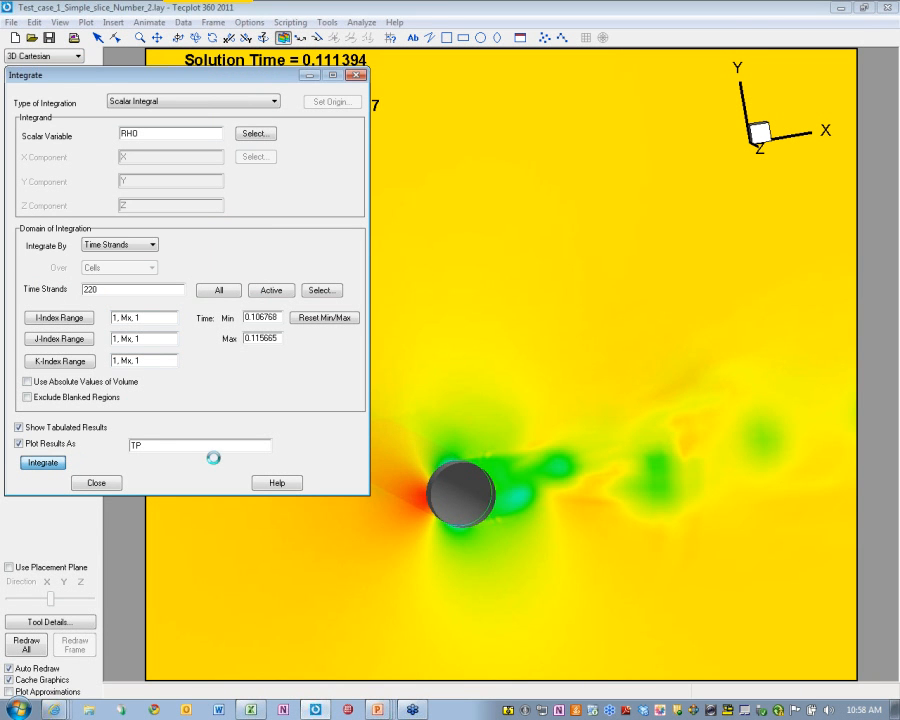